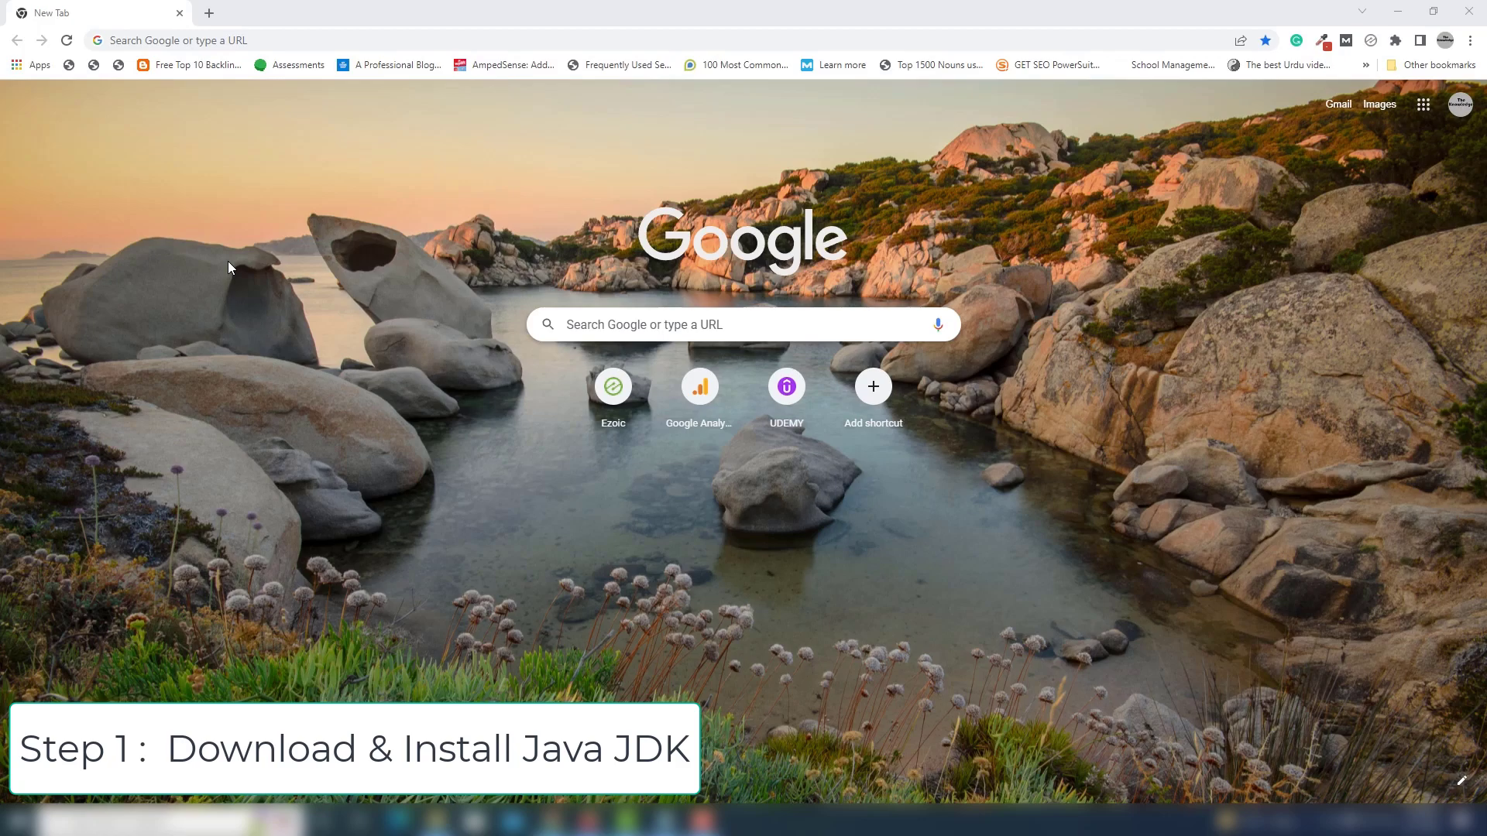
Search Google for jdk and open Oracle's Java Downloads page from the results.
{"action": "left_click", "coordinate": [172, 42]}
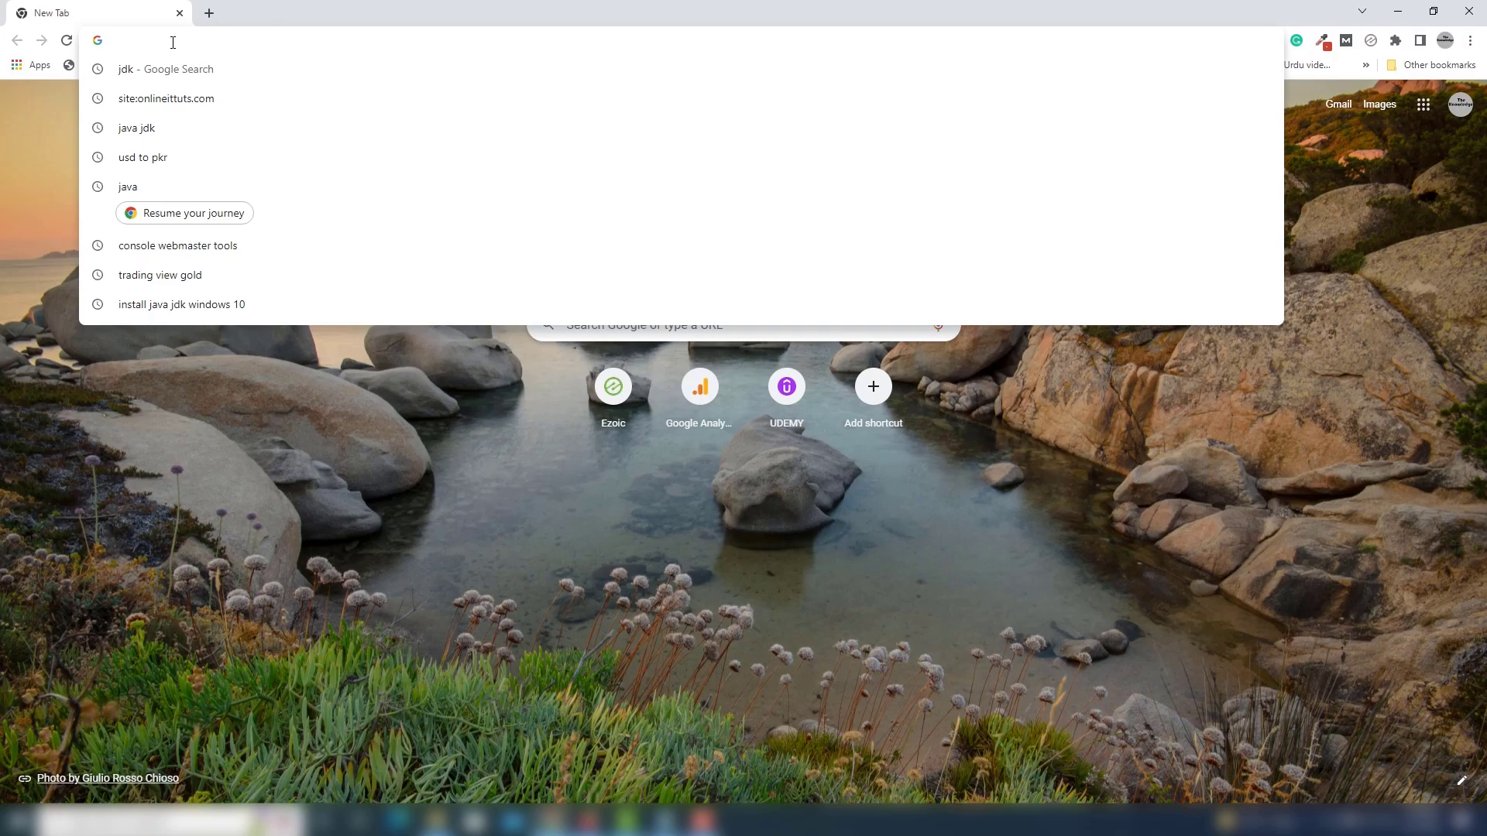
{"action": "key", "text": "Down"}
{"action": "key", "text": "Return"}
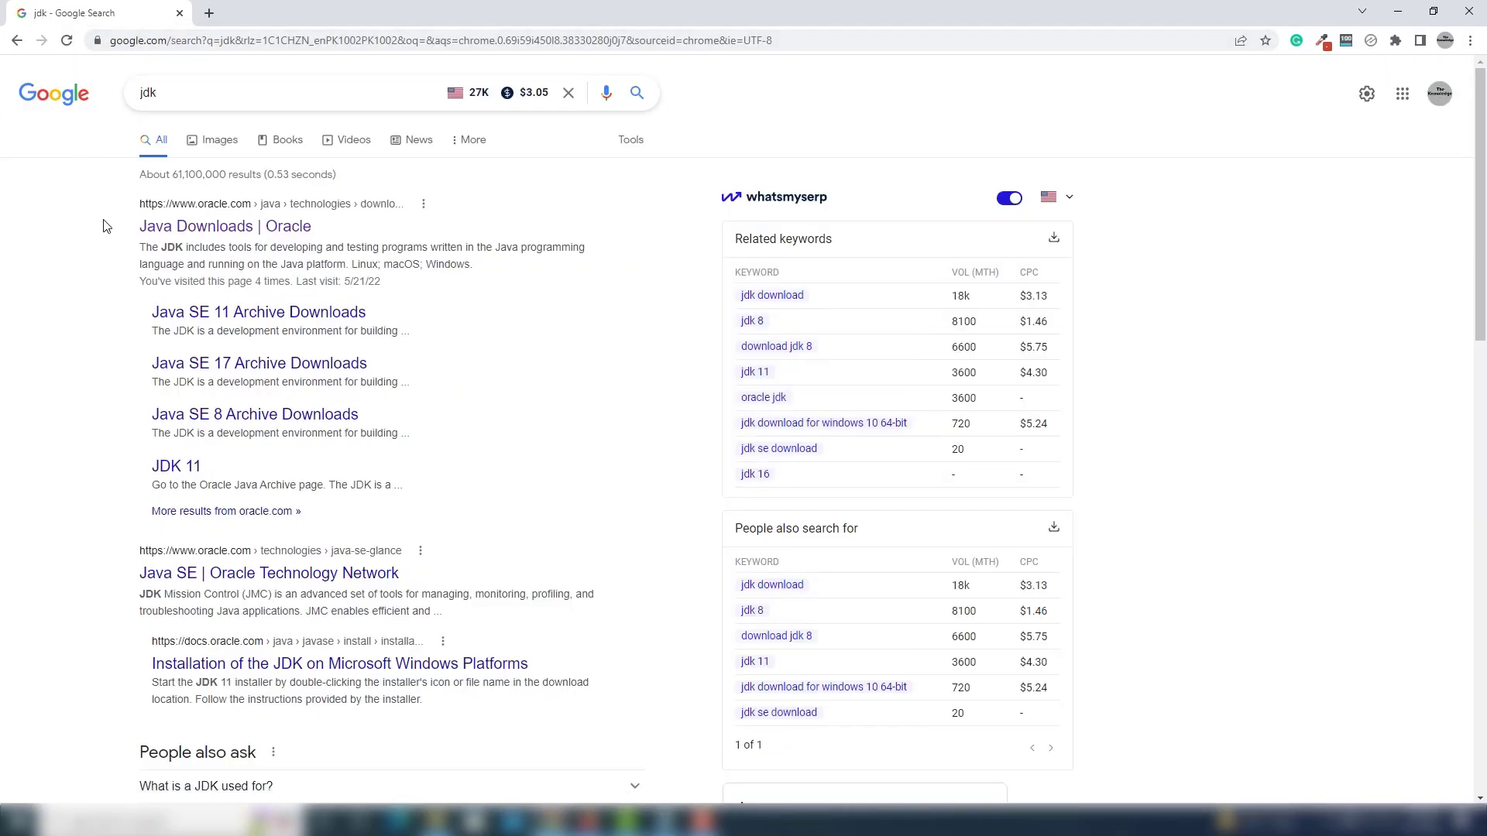
{"action": "left_click_drag", "start_coordinate": [220, 204], "coordinate": [99, 207]}
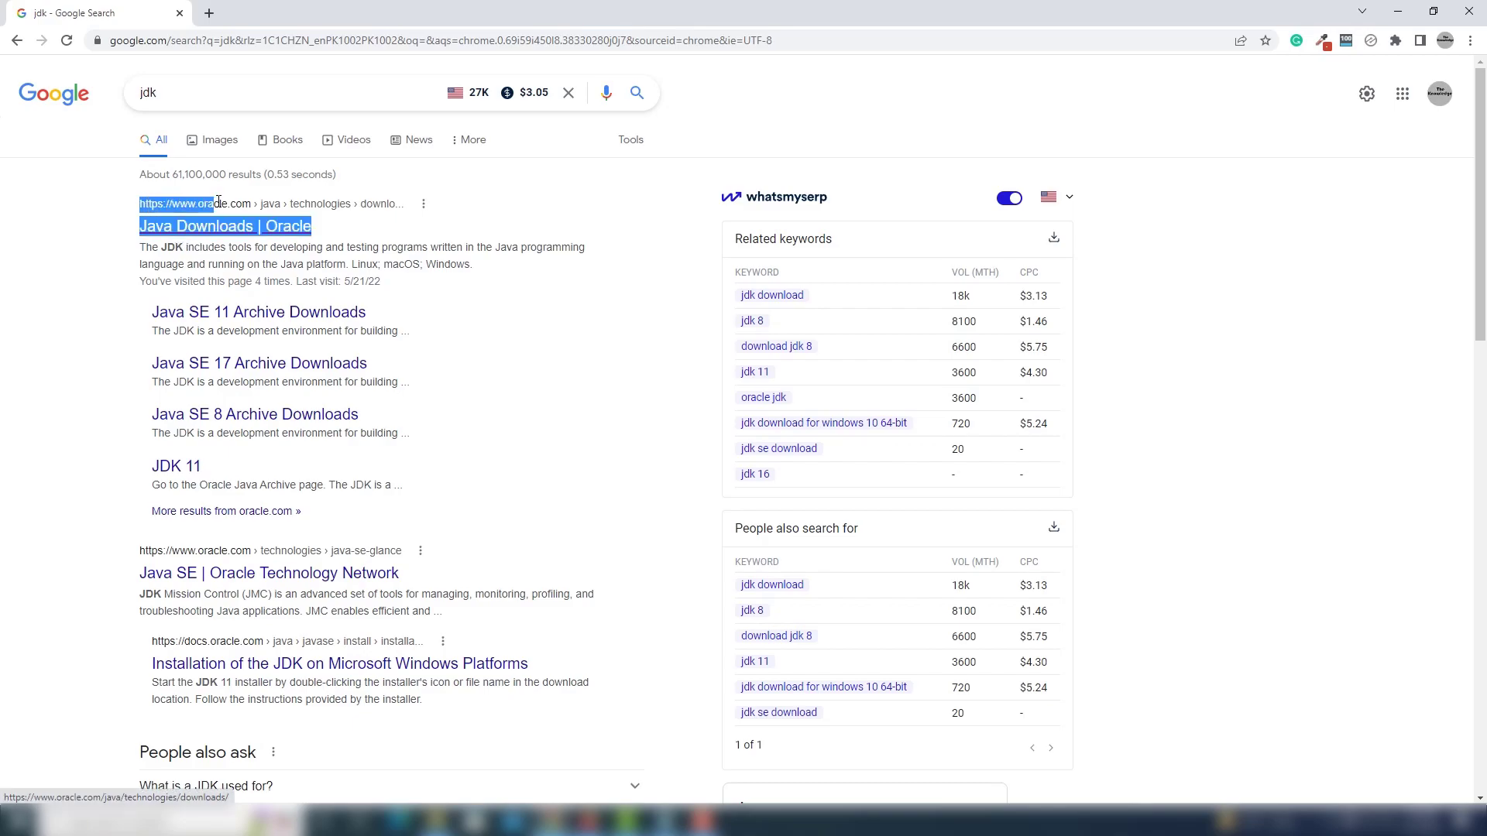
{"action": "left_click", "coordinate": [99, 208]}
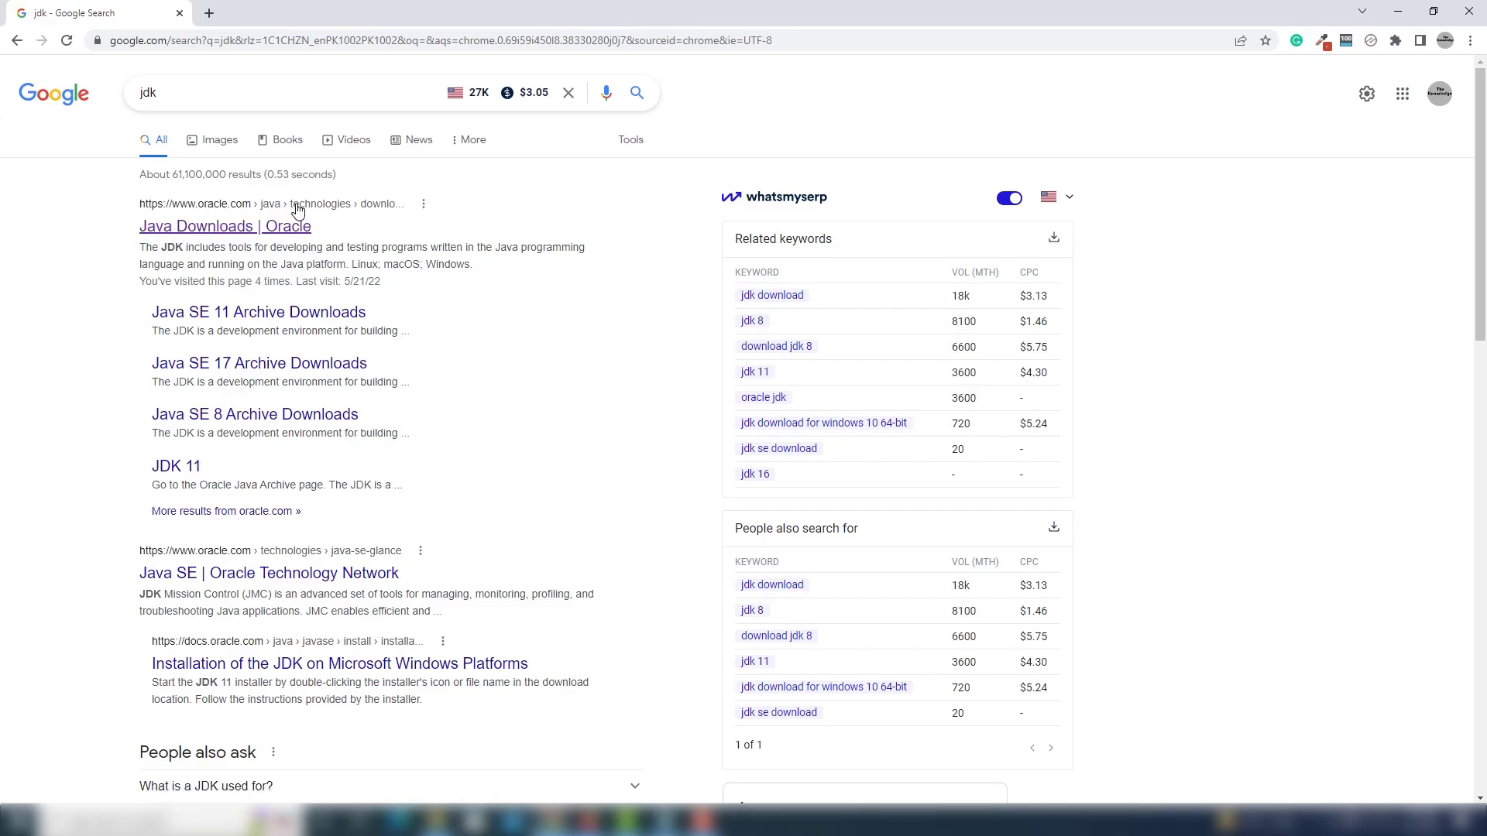
{"action": "left_click", "coordinate": [235, 233]}
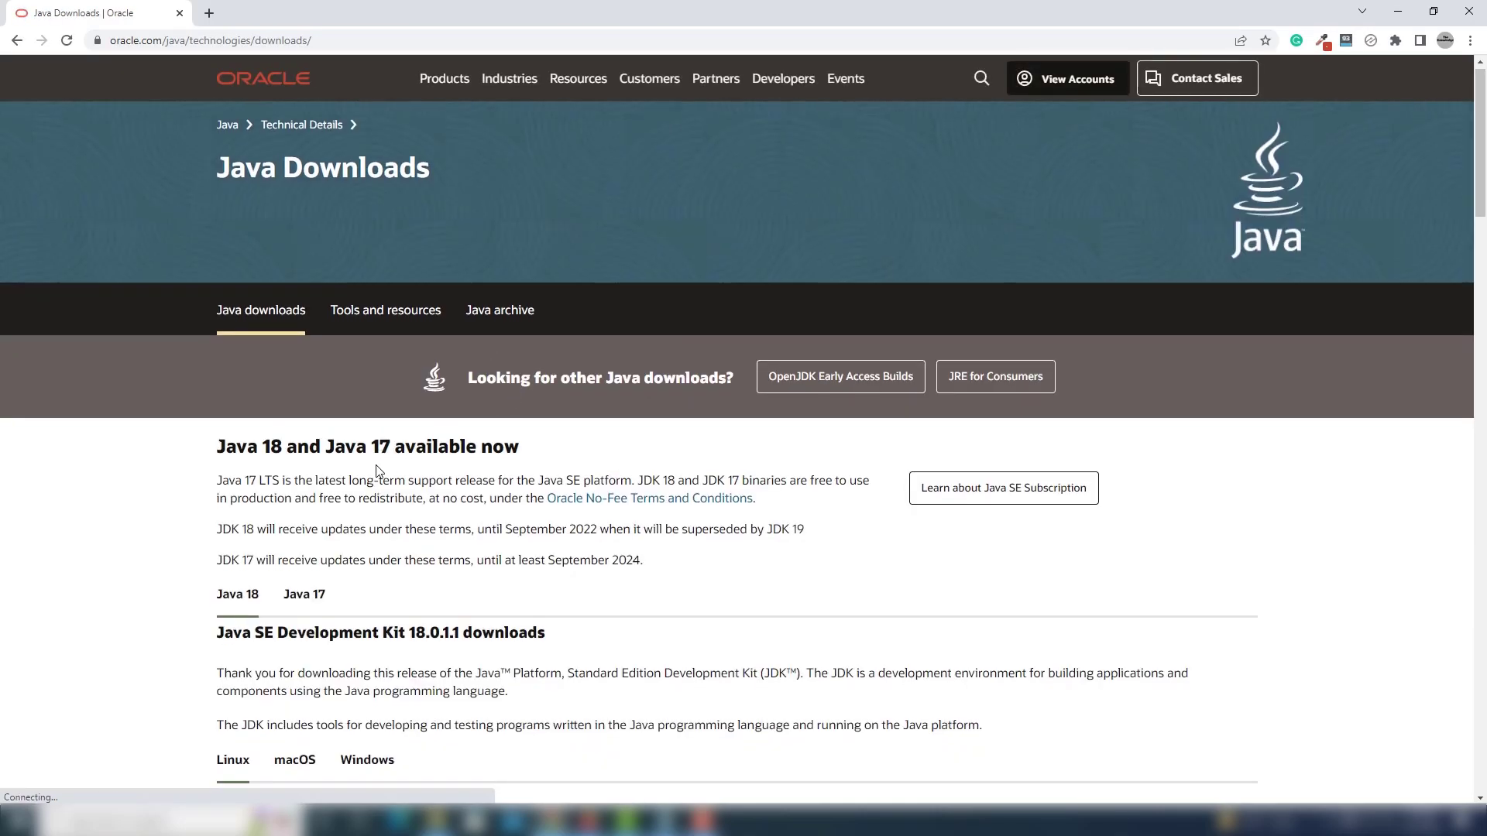
Show the Windows packages for Java SE Development Kit 18.0.1.1 and start downloading the x64 Installer.
{"action": "scroll", "coordinate": [378, 470], "scroll_direction": "down", "scroll_amount": 2}
{"action": "scroll", "coordinate": [379, 471], "scroll_direction": "down", "scroll_amount": 4}
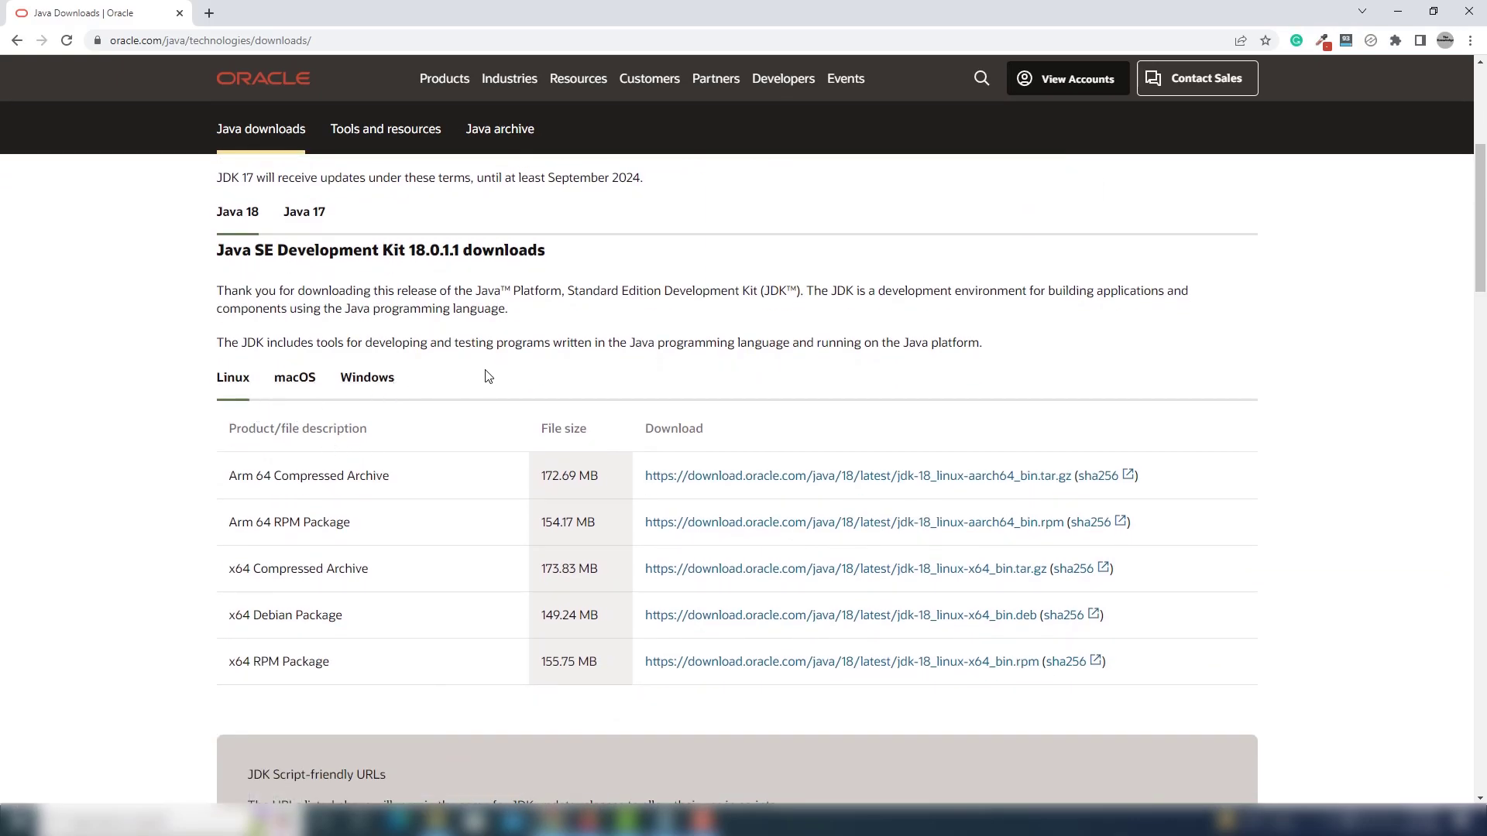
{"action": "left_click", "coordinate": [367, 379]}
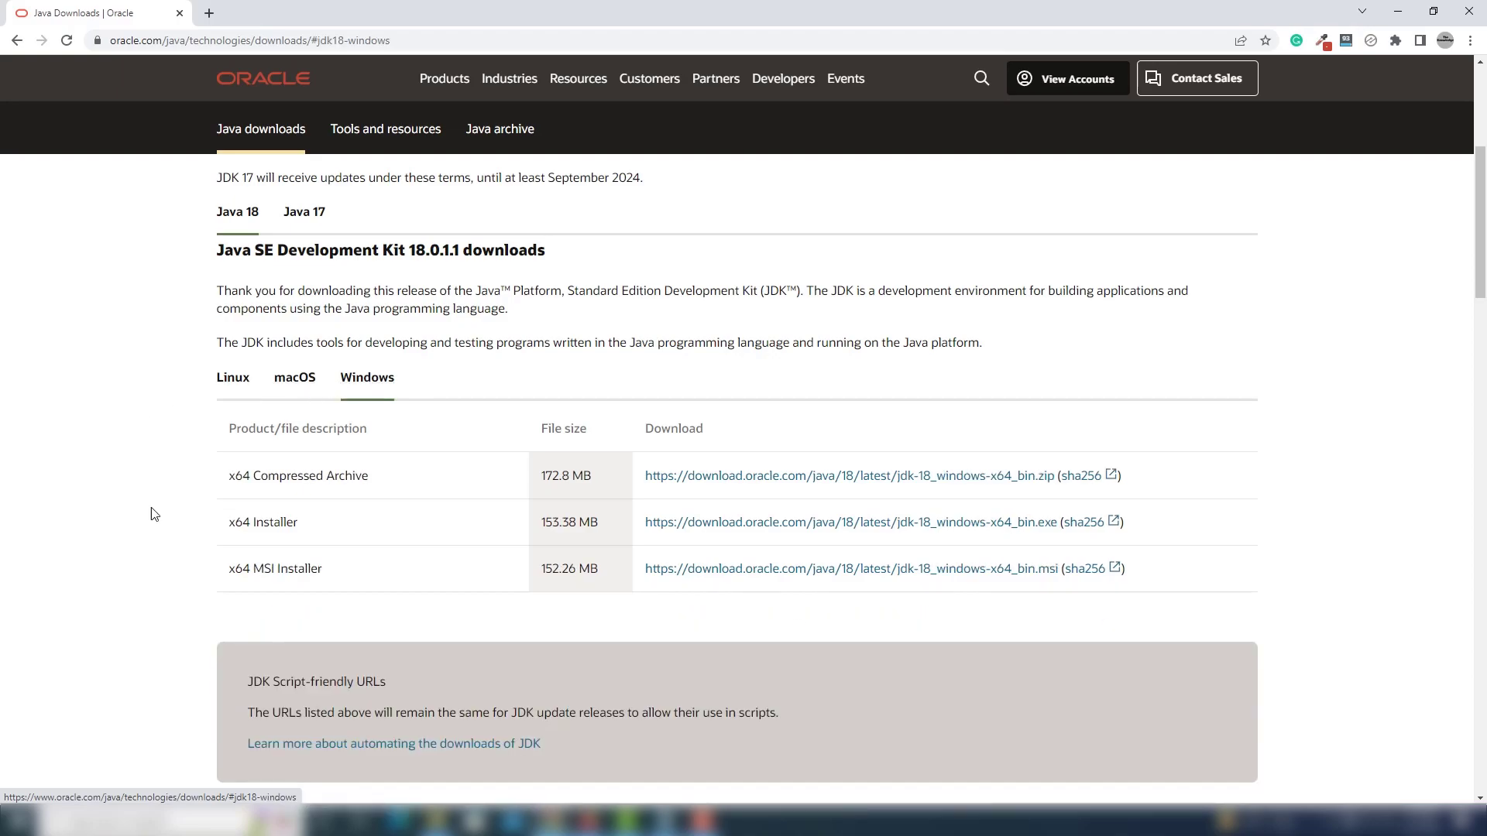
{"action": "left_click_drag", "start_coordinate": [228, 523], "coordinate": [300, 526]}
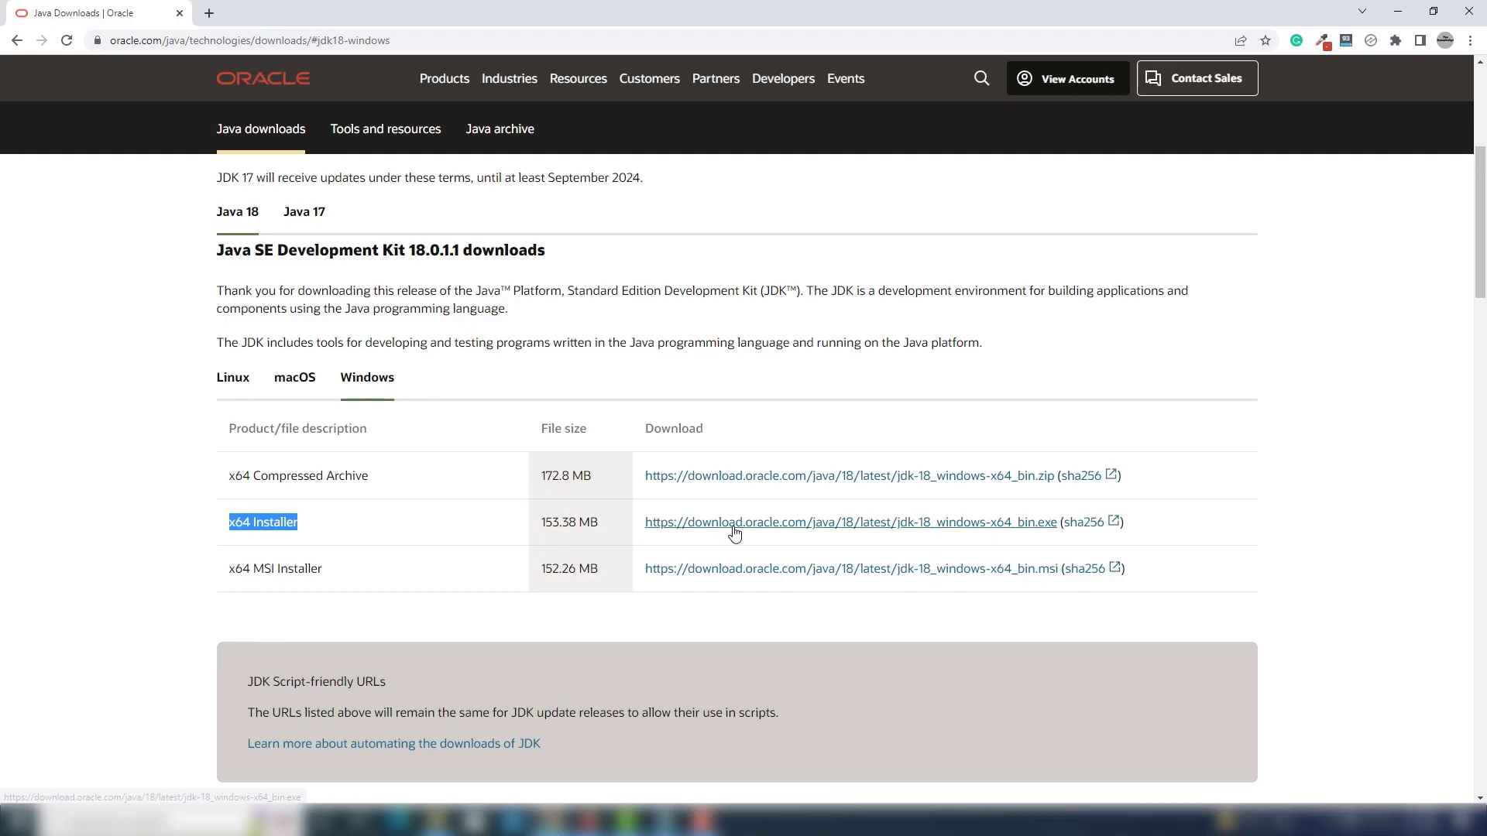
{"action": "scroll", "coordinate": [470, 542], "scroll_direction": "up", "scroll_amount": 1}
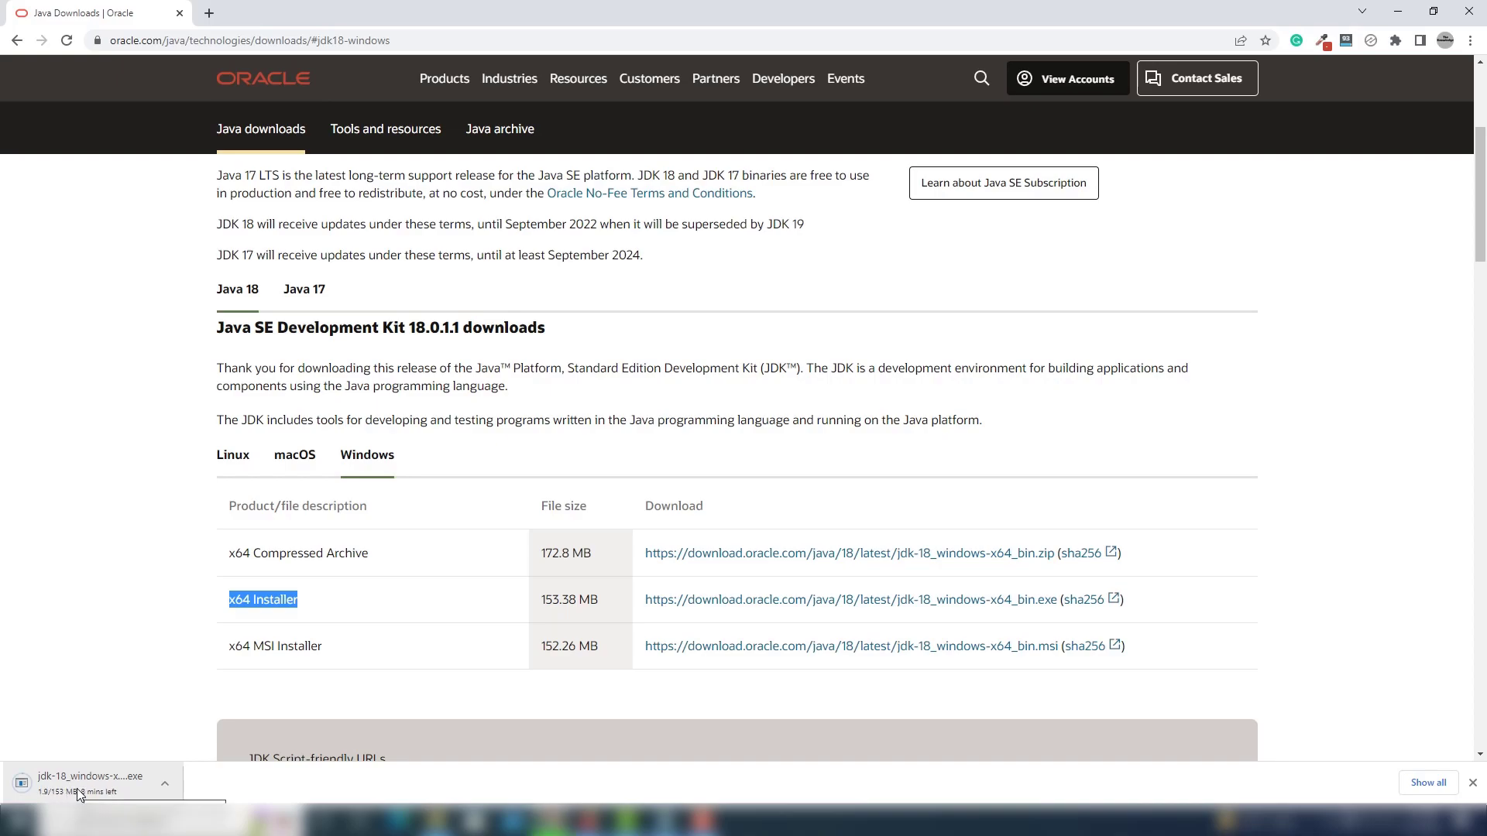
Cancel the running download of the JDK 18 installer and dismiss the download bar.
{"action": "left_click", "coordinate": [166, 784]}
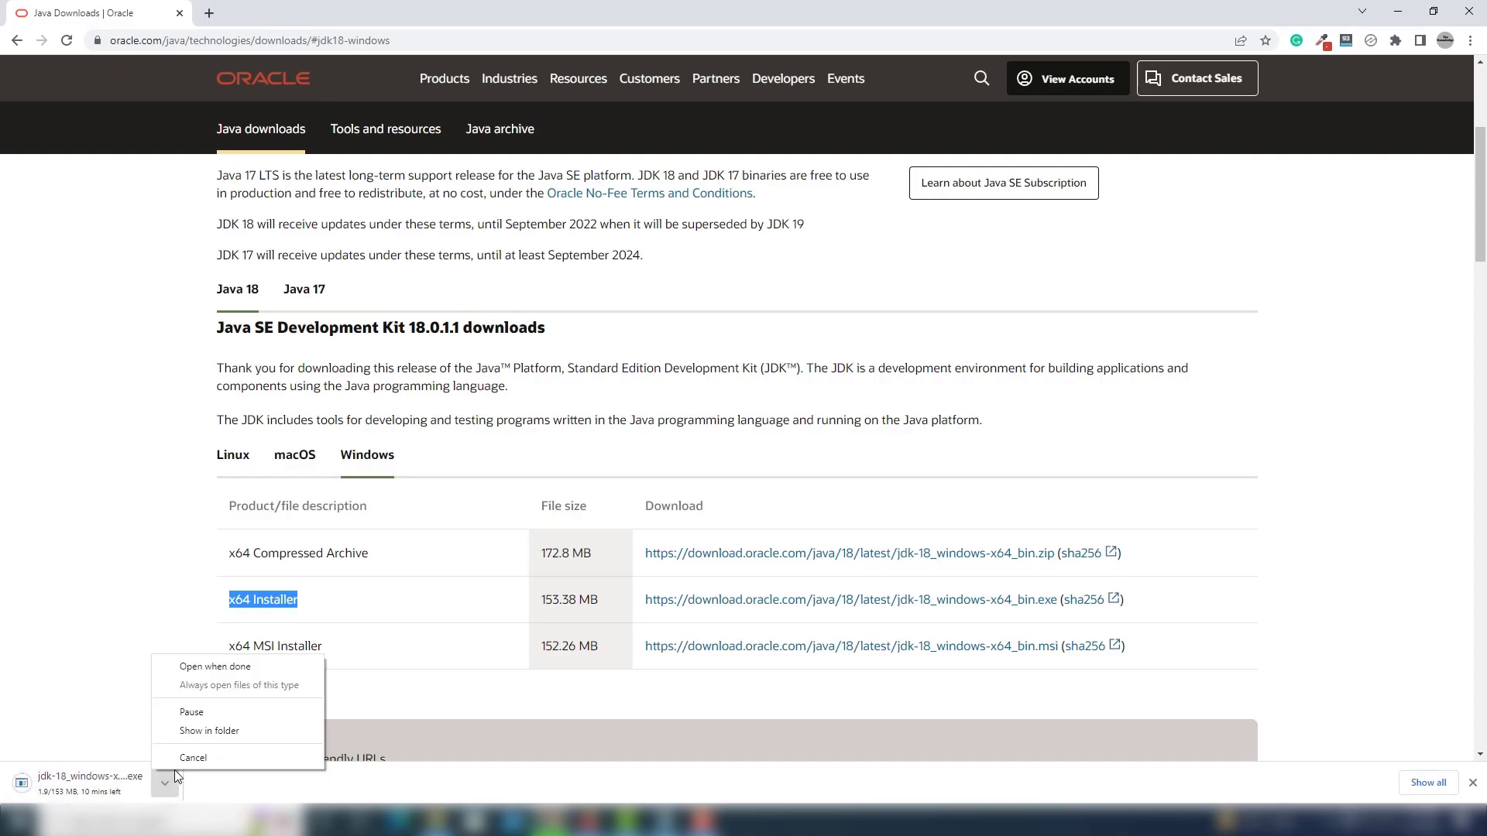
{"action": "left_click", "coordinate": [192, 758]}
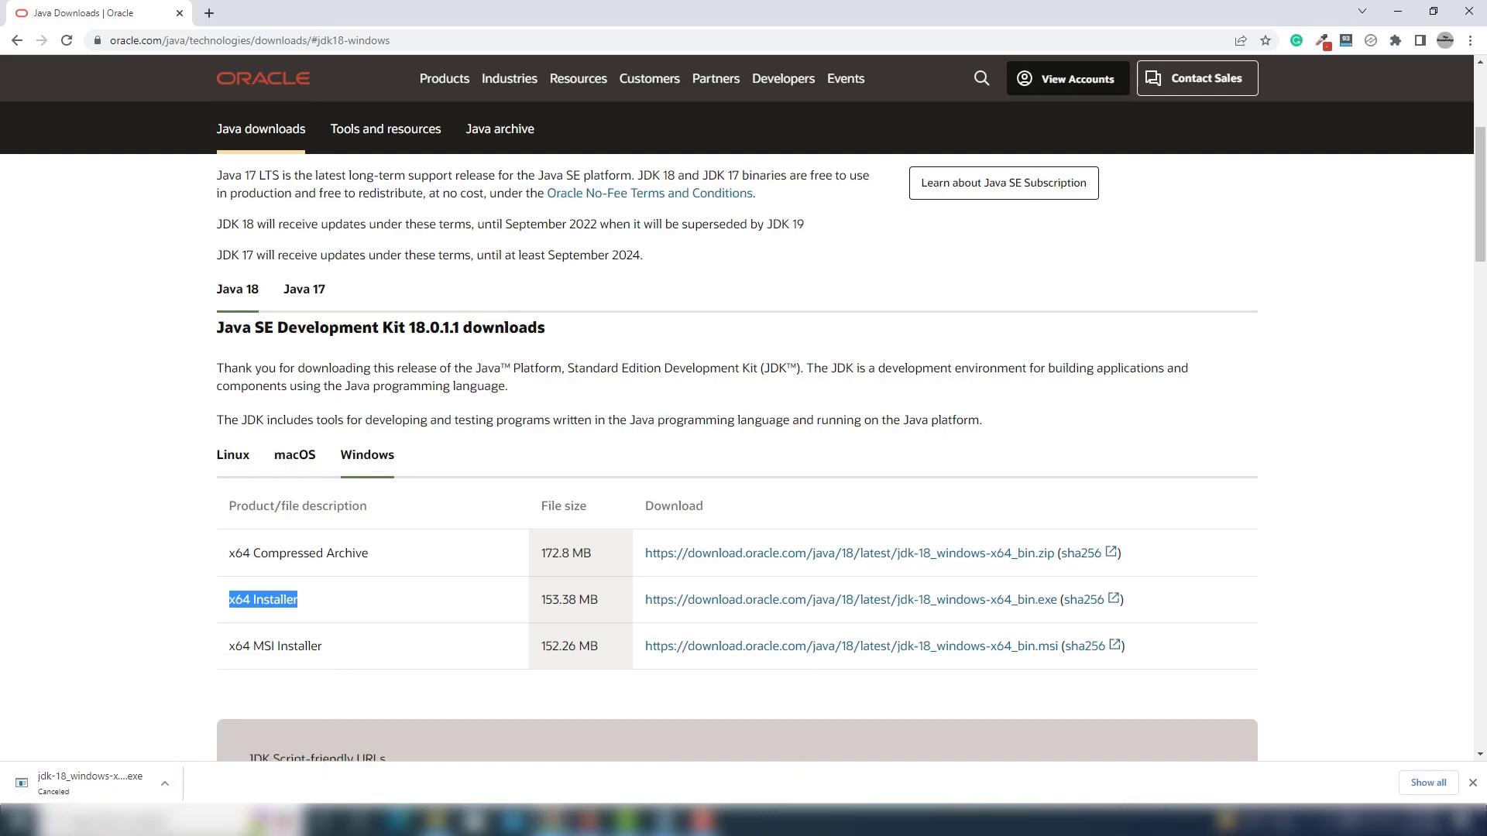
{"action": "left_click", "coordinate": [1472, 783]}
Switch to File Explorer and launch the jdk-18_windows-x64_bin installer from the Downloads folder.
{"action": "left_click", "coordinate": [435, 820]}
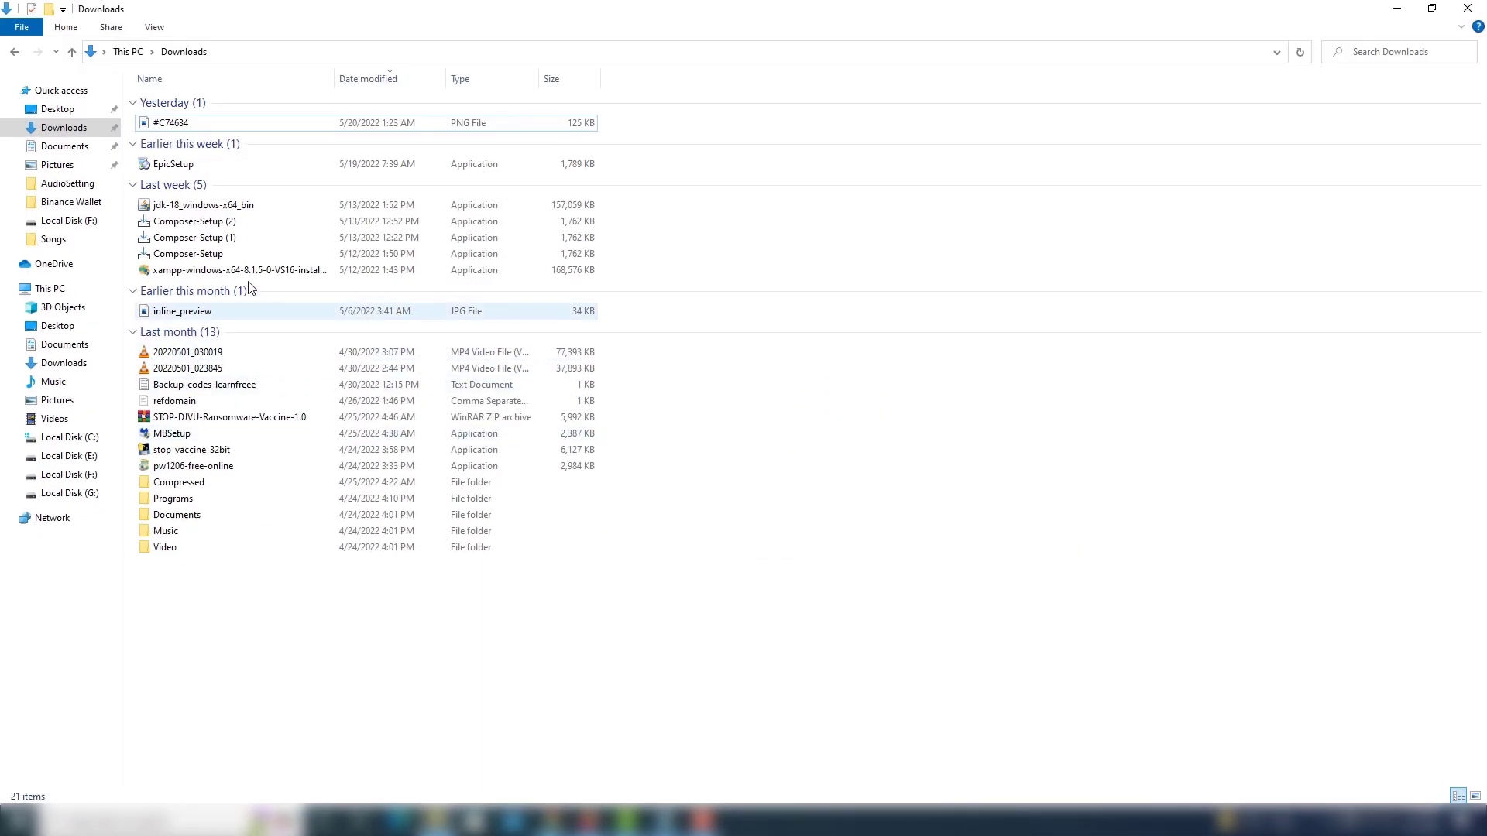
{"action": "left_click", "coordinate": [232, 207]}
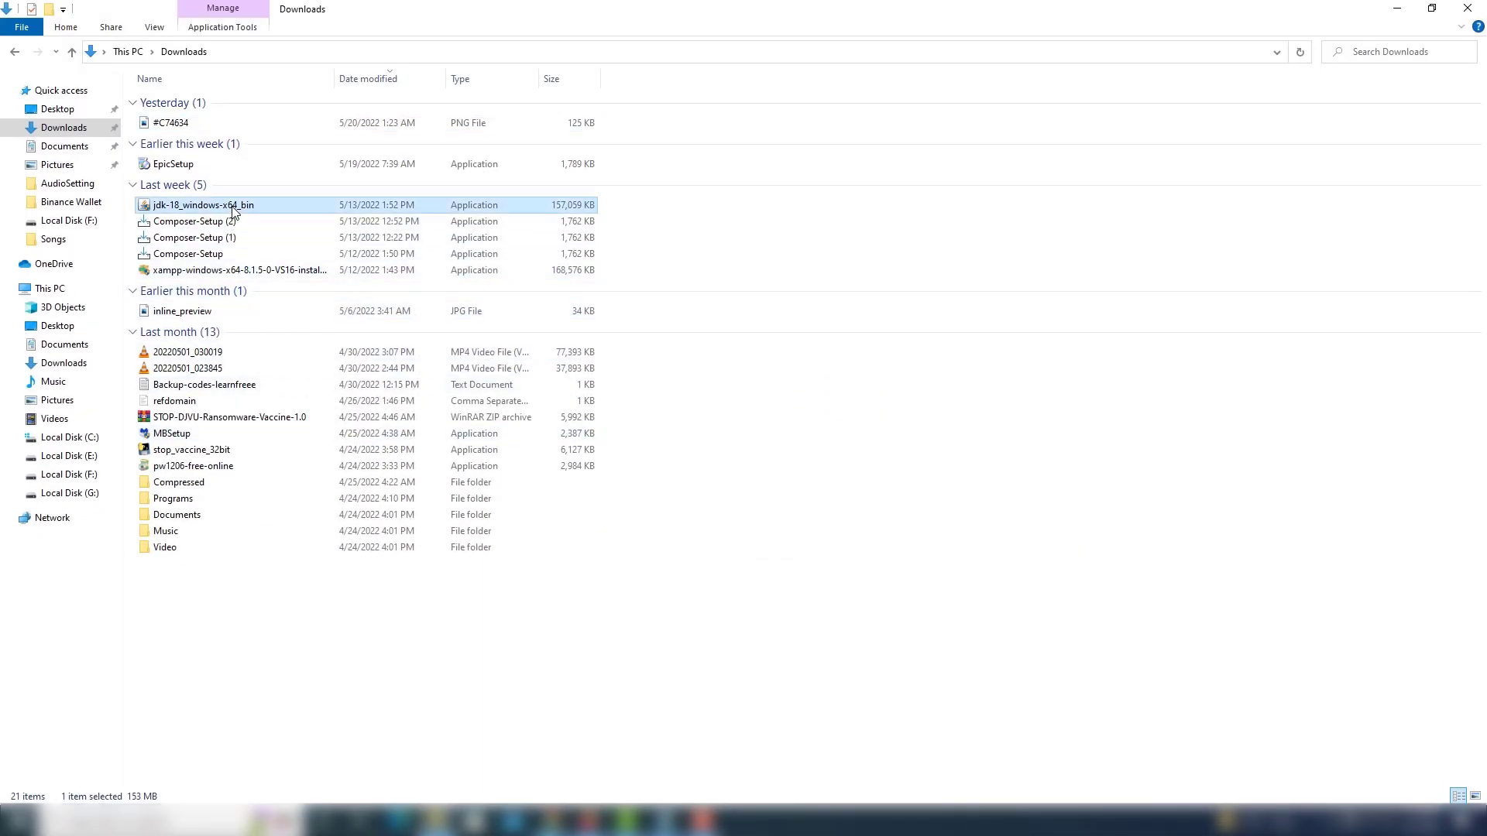
{"action": "double_click", "coordinate": [232, 207]}
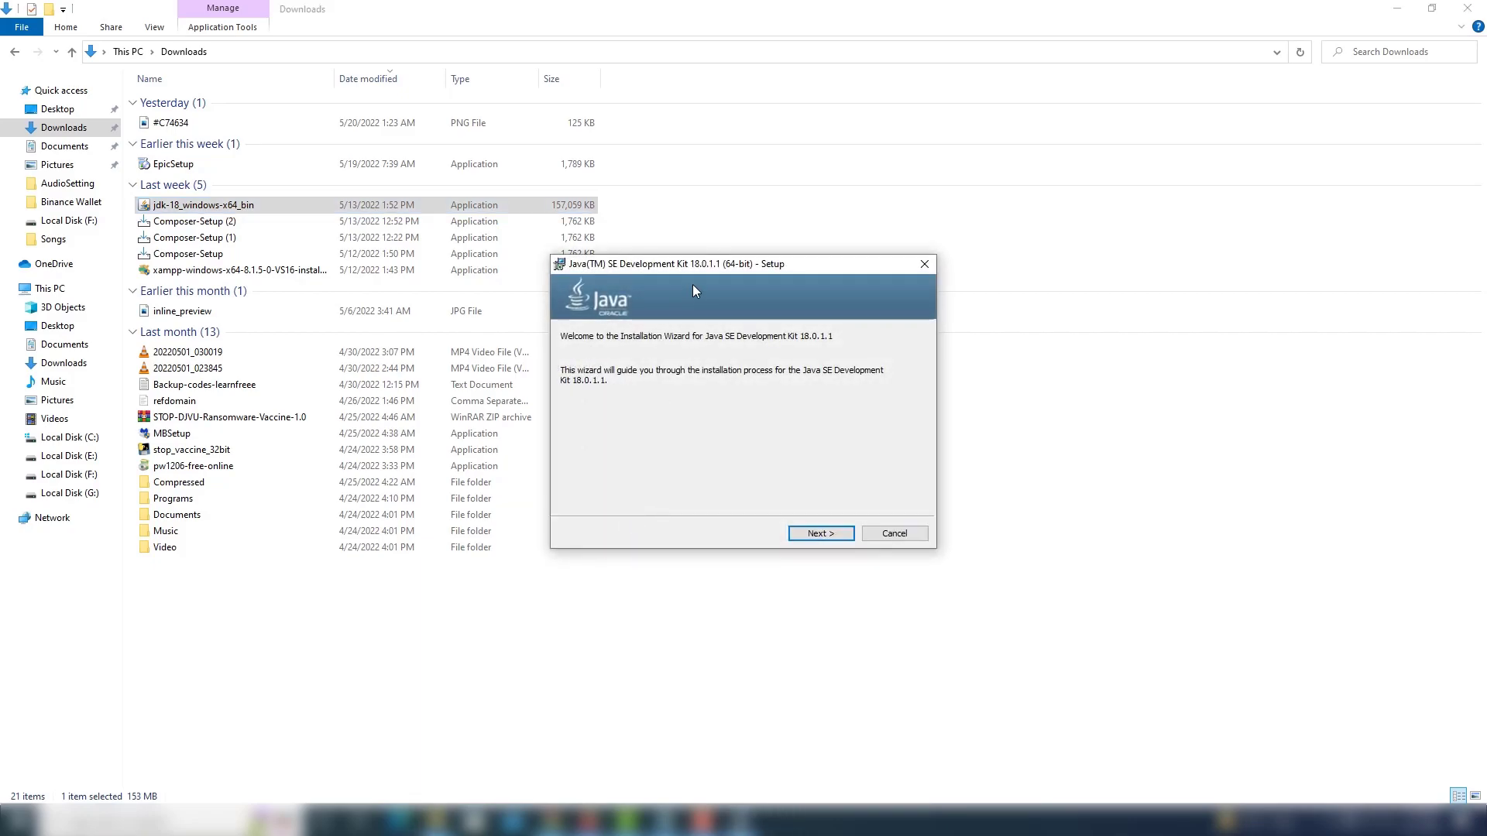
{"action": "left_click_drag", "start_coordinate": [718, 267], "coordinate": [529, 270]}
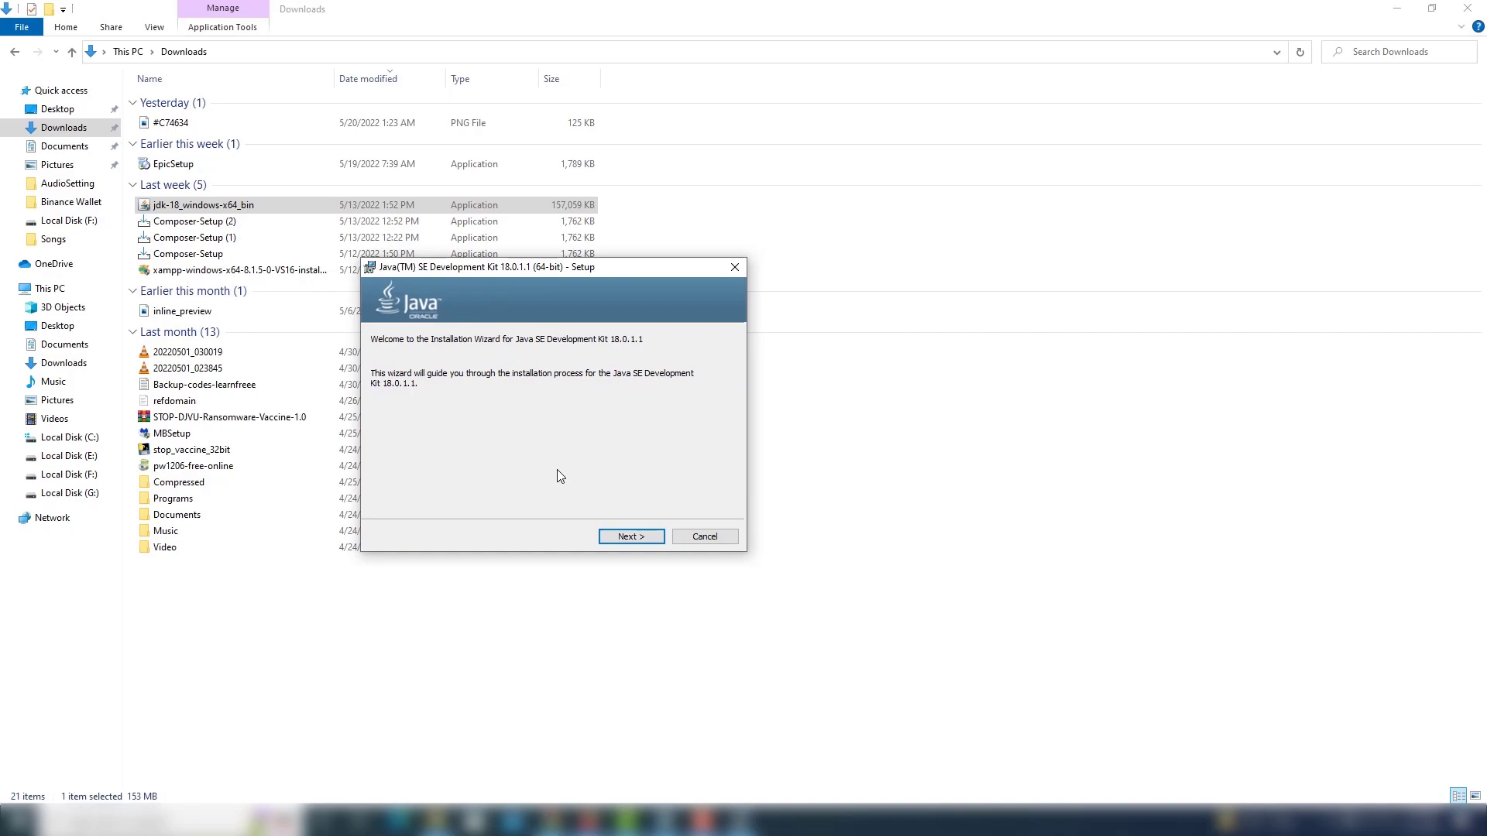
Install the JDK into the default folder C:\Program Files\Java\jdk-18.0.1.1\ and close the setup wizard.
{"action": "left_click", "coordinate": [629, 537]}
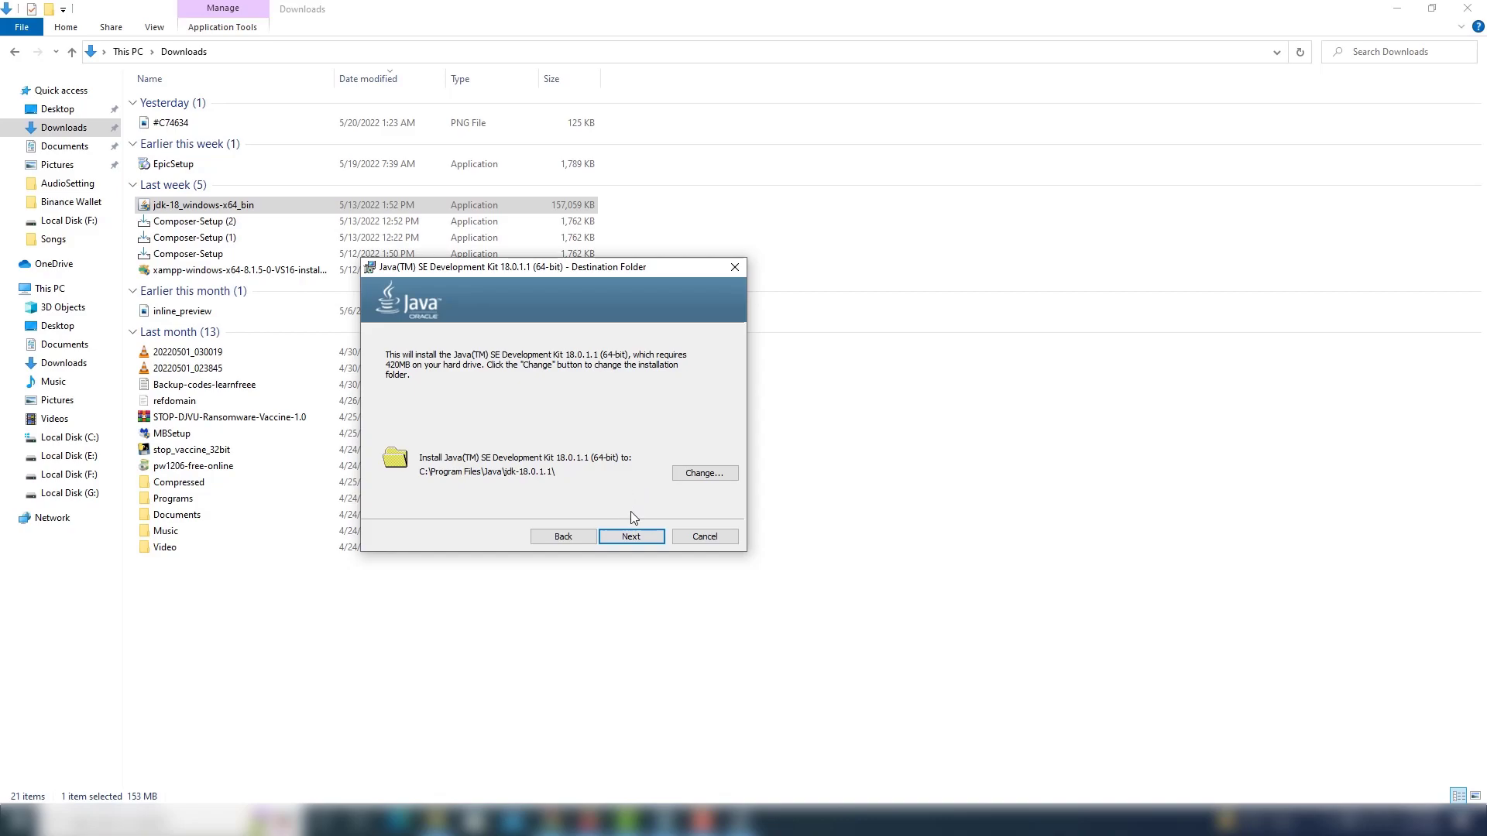
{"action": "left_click", "coordinate": [638, 537]}
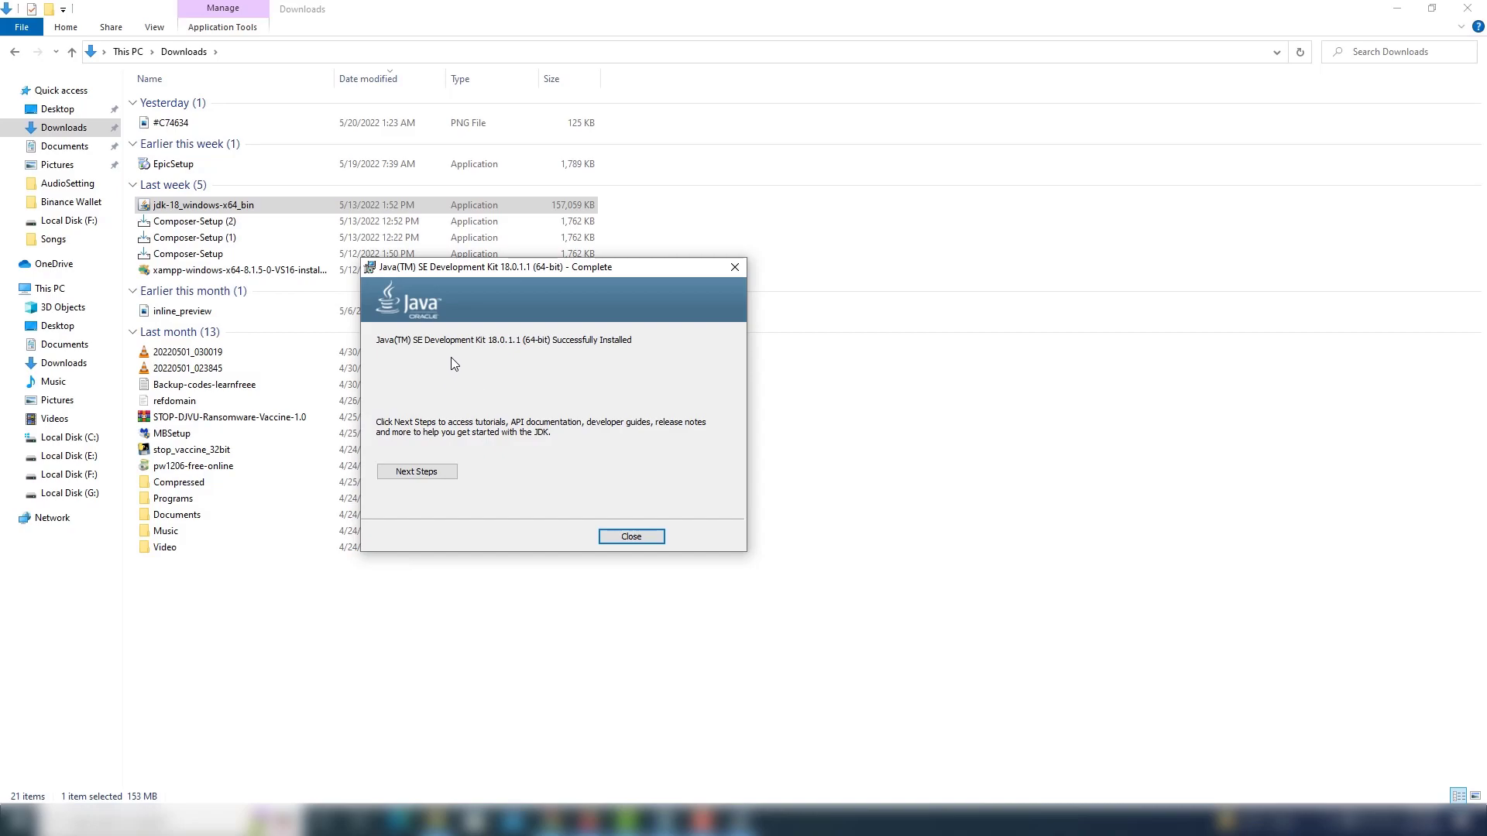
{"action": "left_click", "coordinate": [632, 538]}
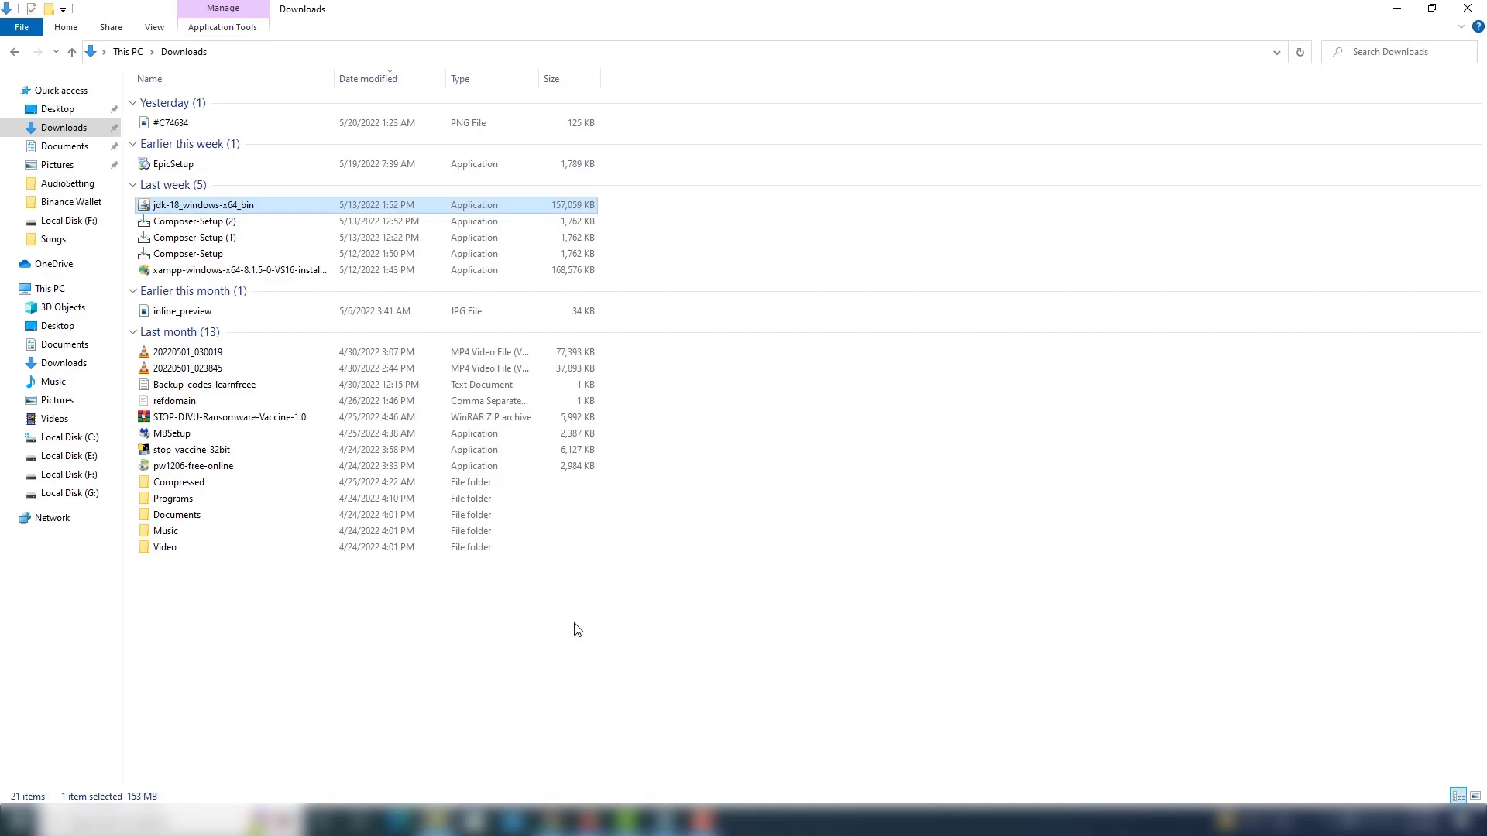
Open the JDK's bin folder at C:\Program Files\Java\jdk-18.0.1.1\bin.
{"action": "left_click", "coordinate": [79, 438]}
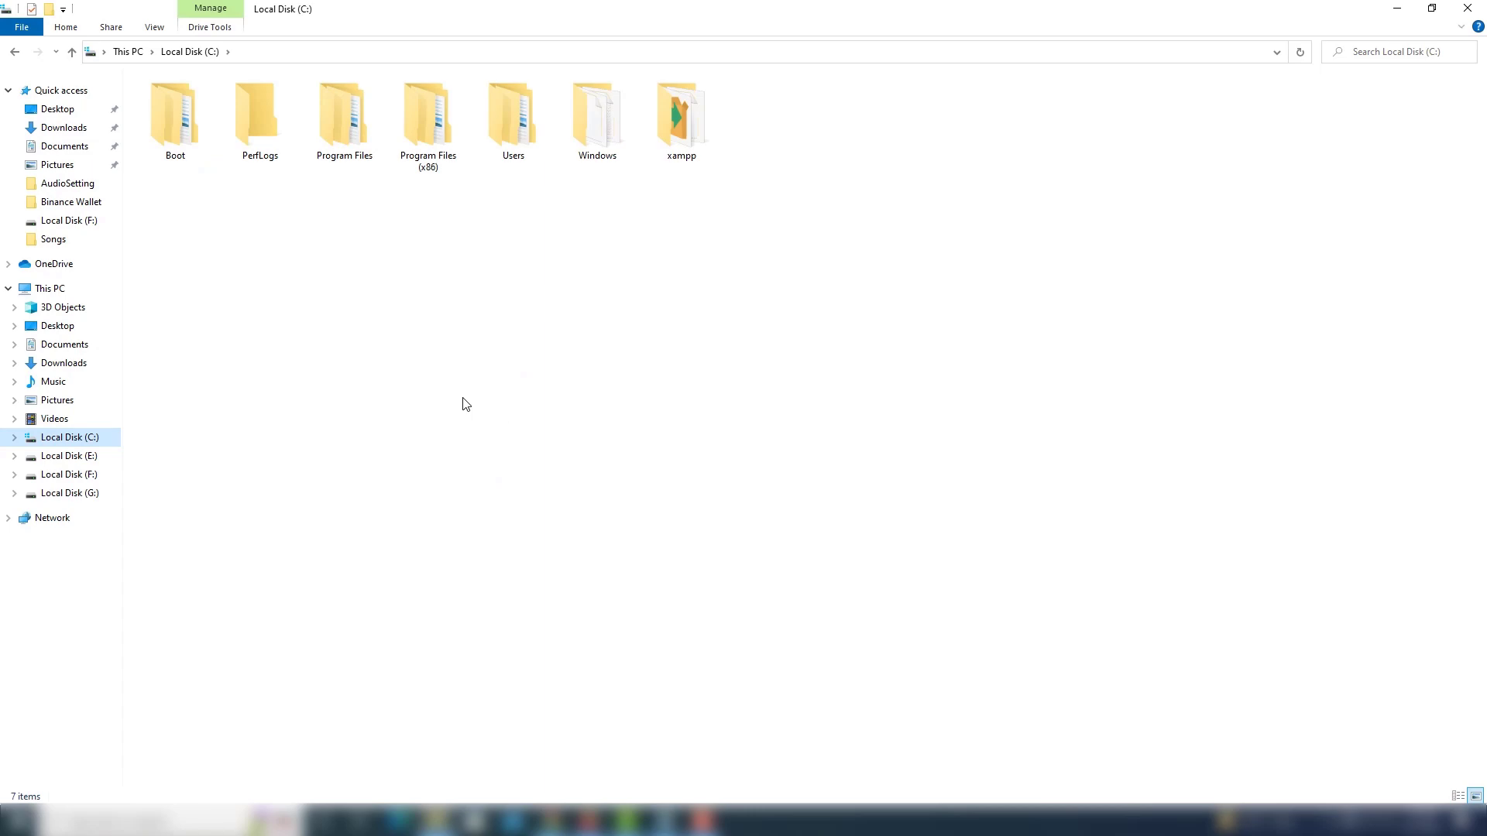
{"action": "double_click", "coordinate": [336, 132]}
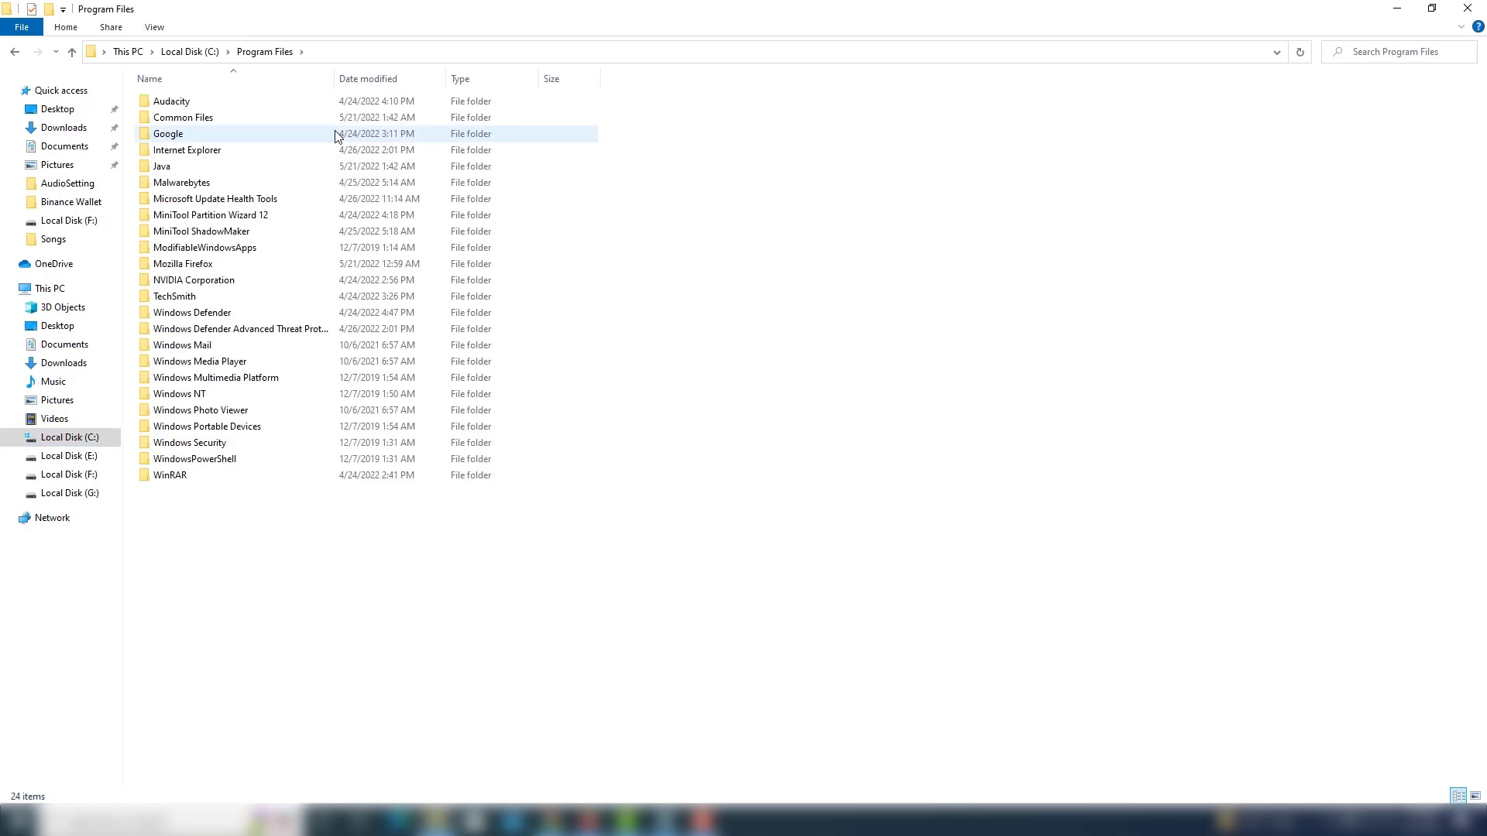
{"action": "double_click", "coordinate": [193, 172]}
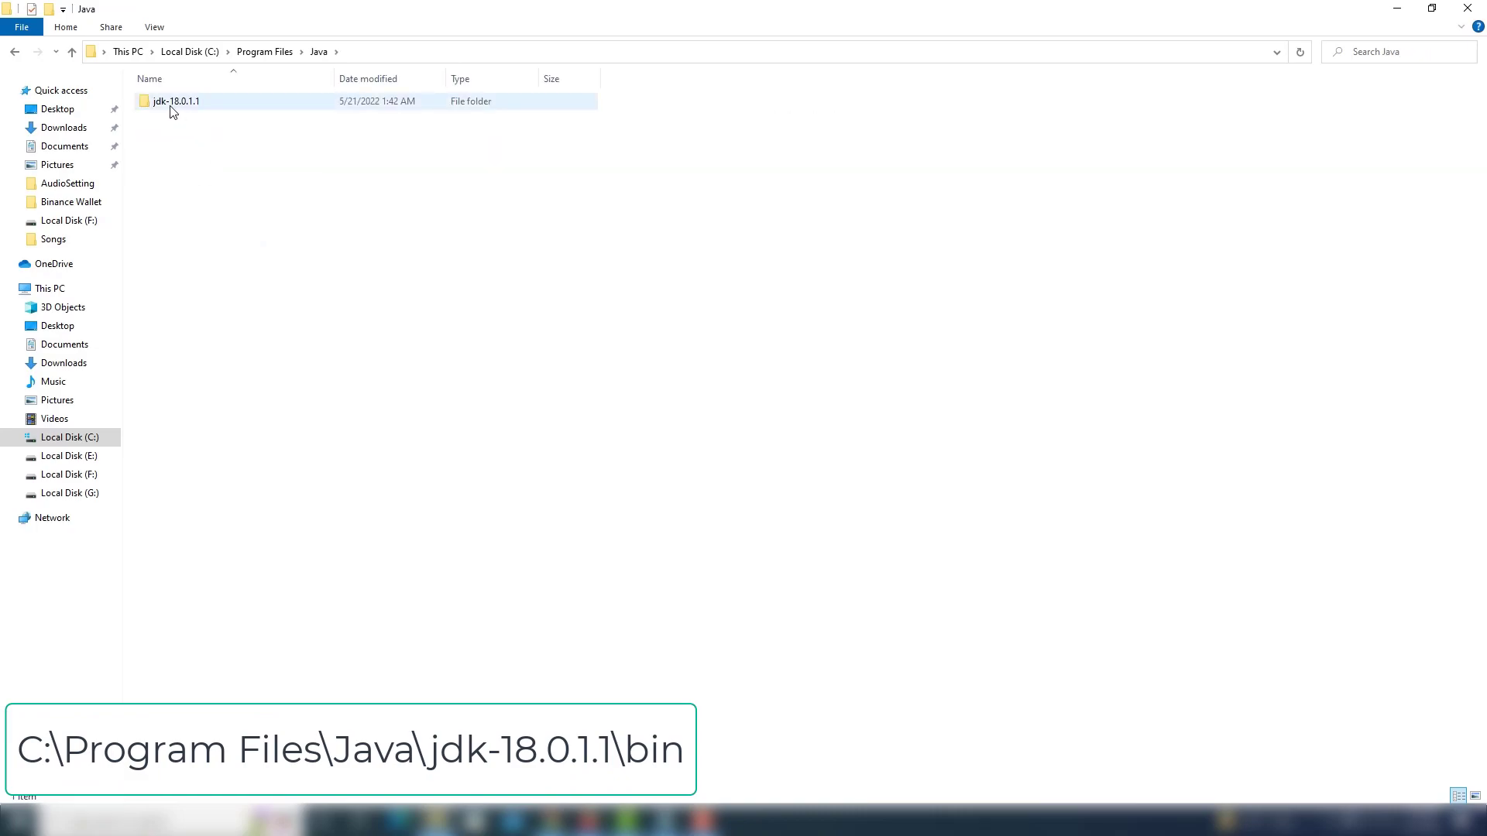
{"action": "mouse_move", "coordinate": [174, 111]}
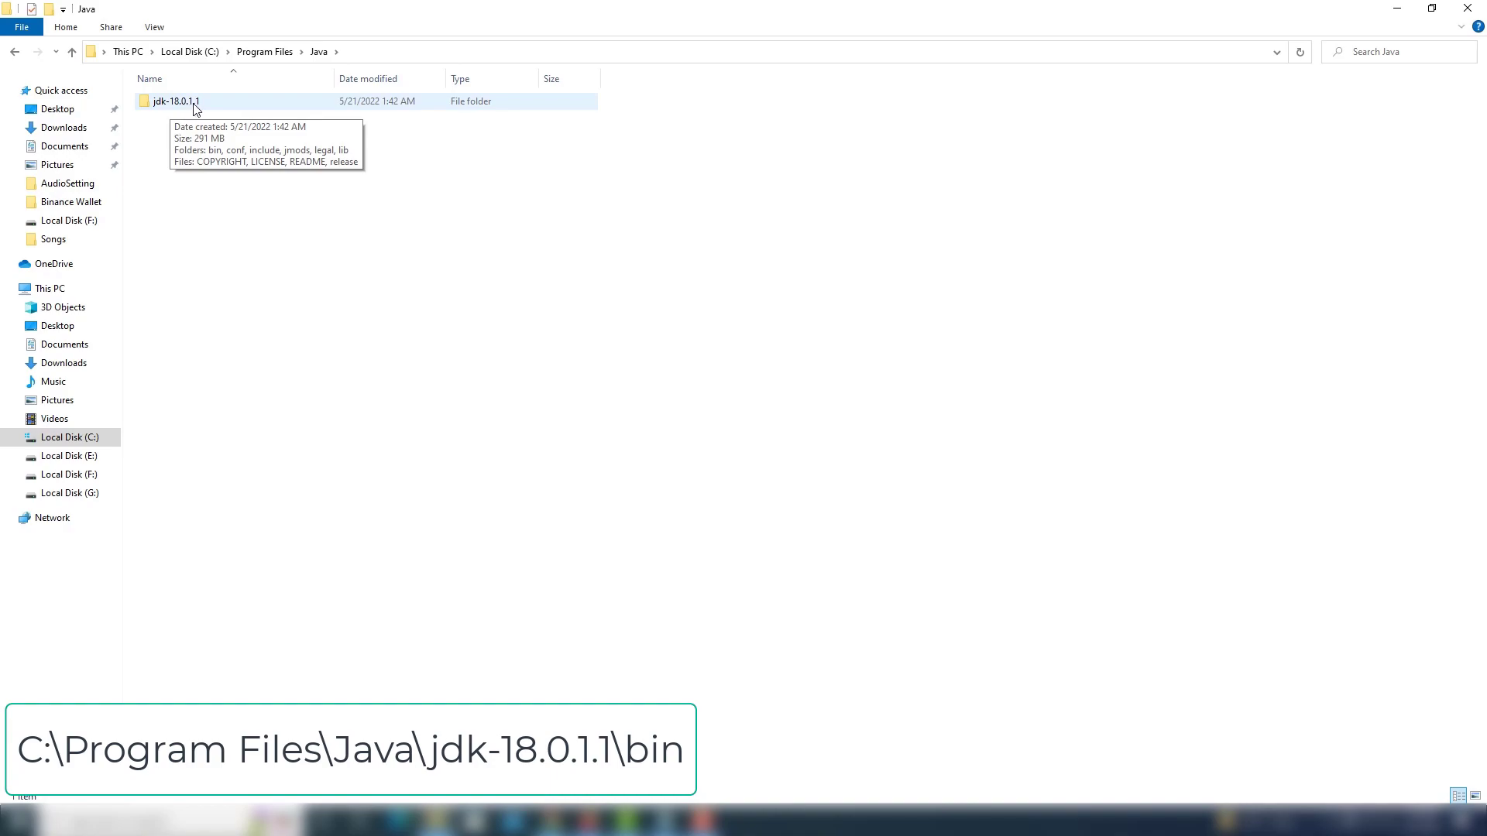
{"action": "double_click", "coordinate": [178, 102]}
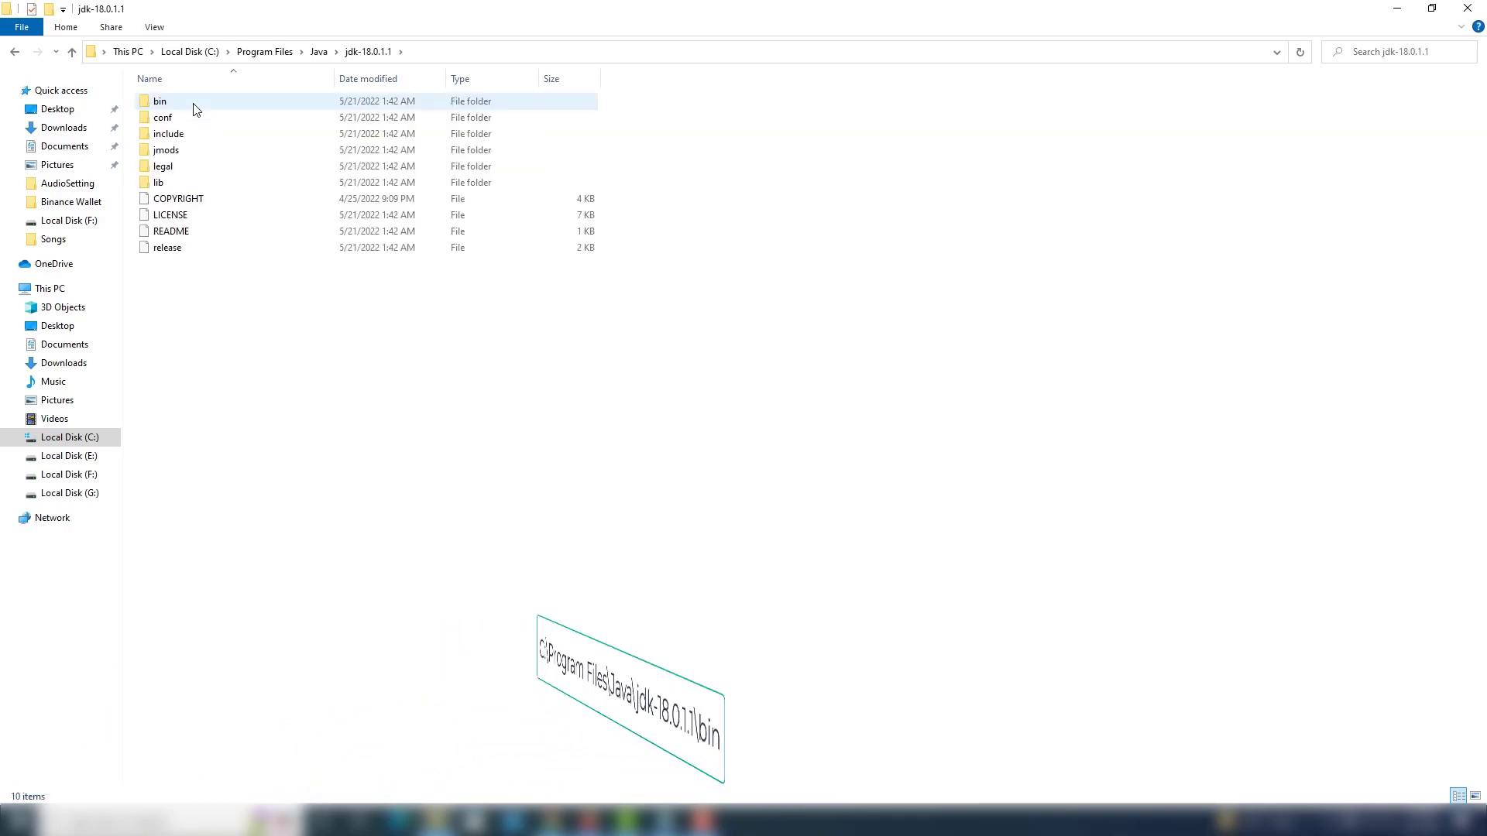
{"action": "double_click", "coordinate": [161, 101]}
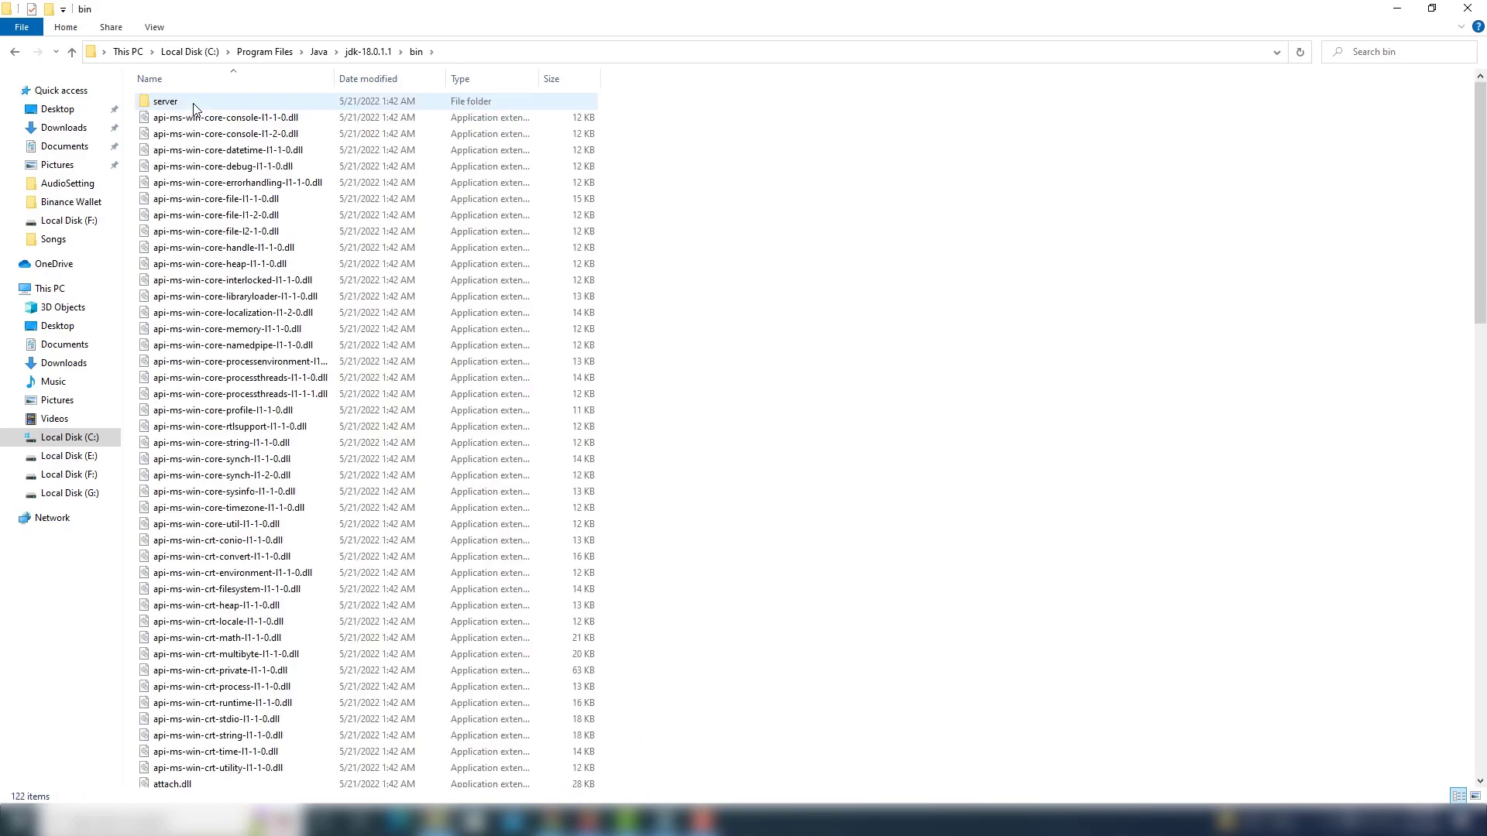
Copy the full path of the open bin folder to the clipboard.
{"action": "left_click", "coordinate": [452, 53]}
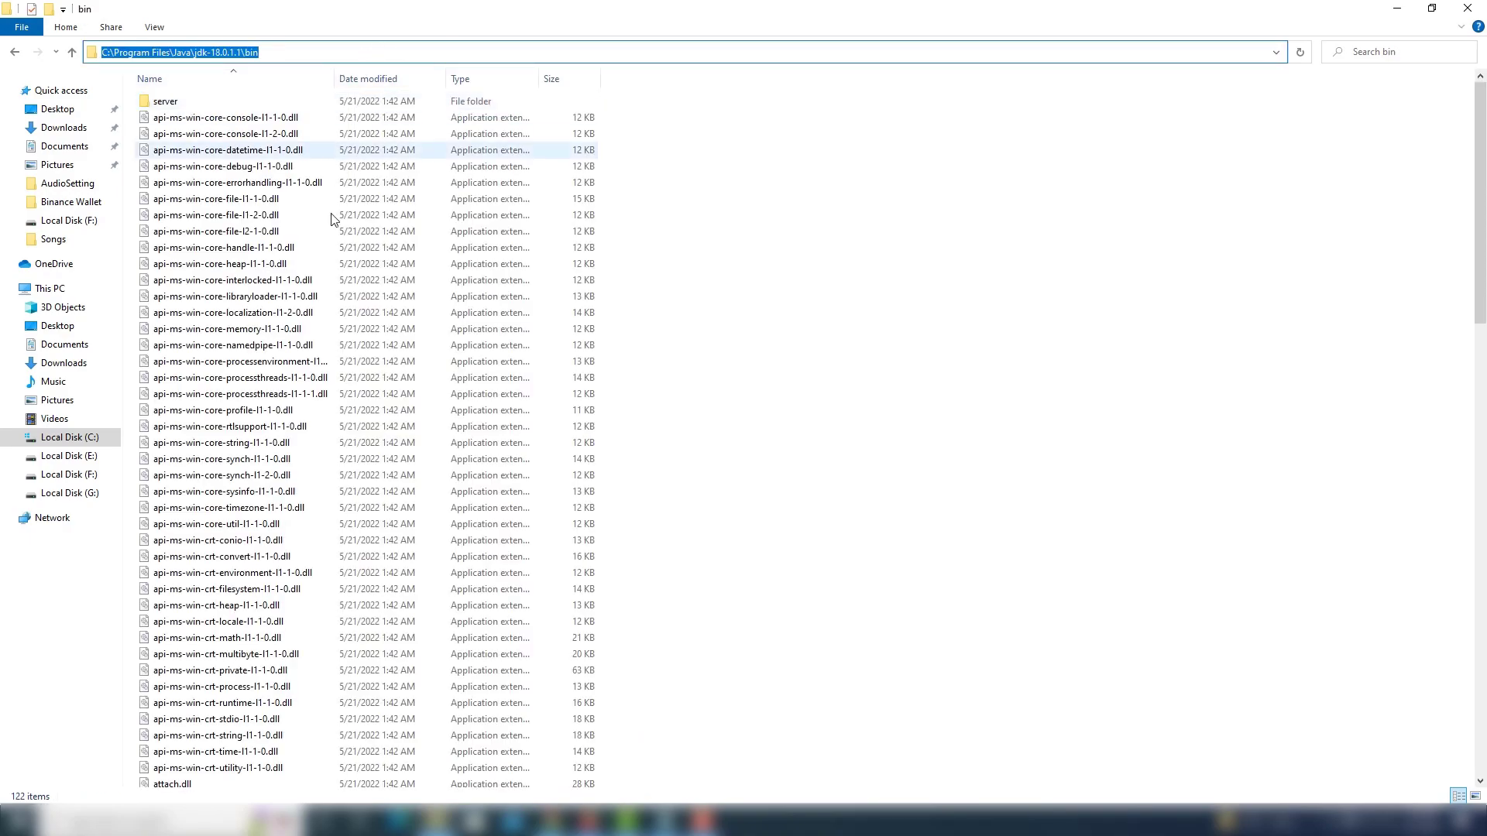
{"action": "right_click", "coordinate": [188, 52]}
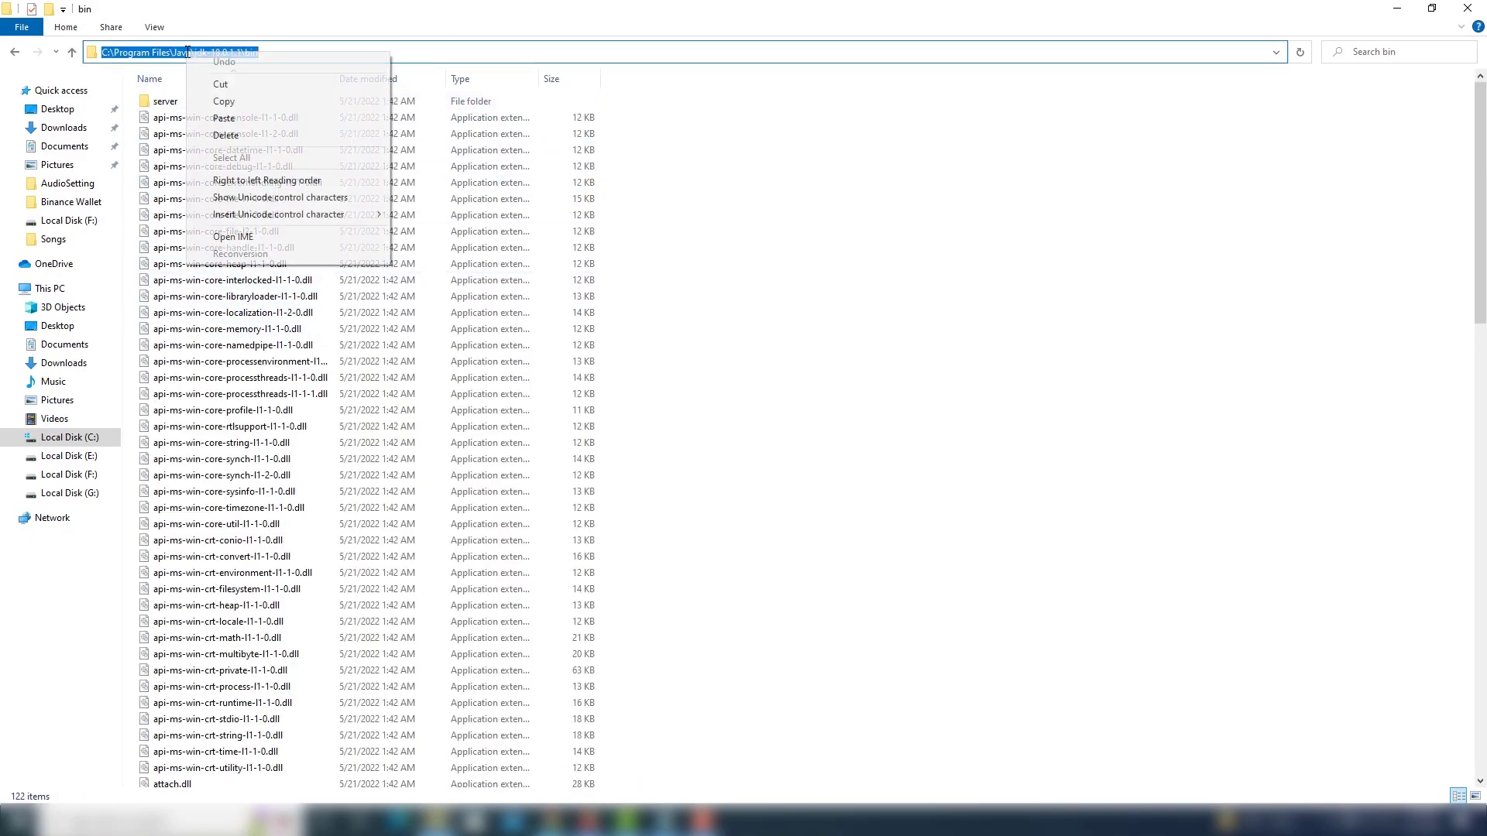
{"action": "left_click", "coordinate": [218, 101]}
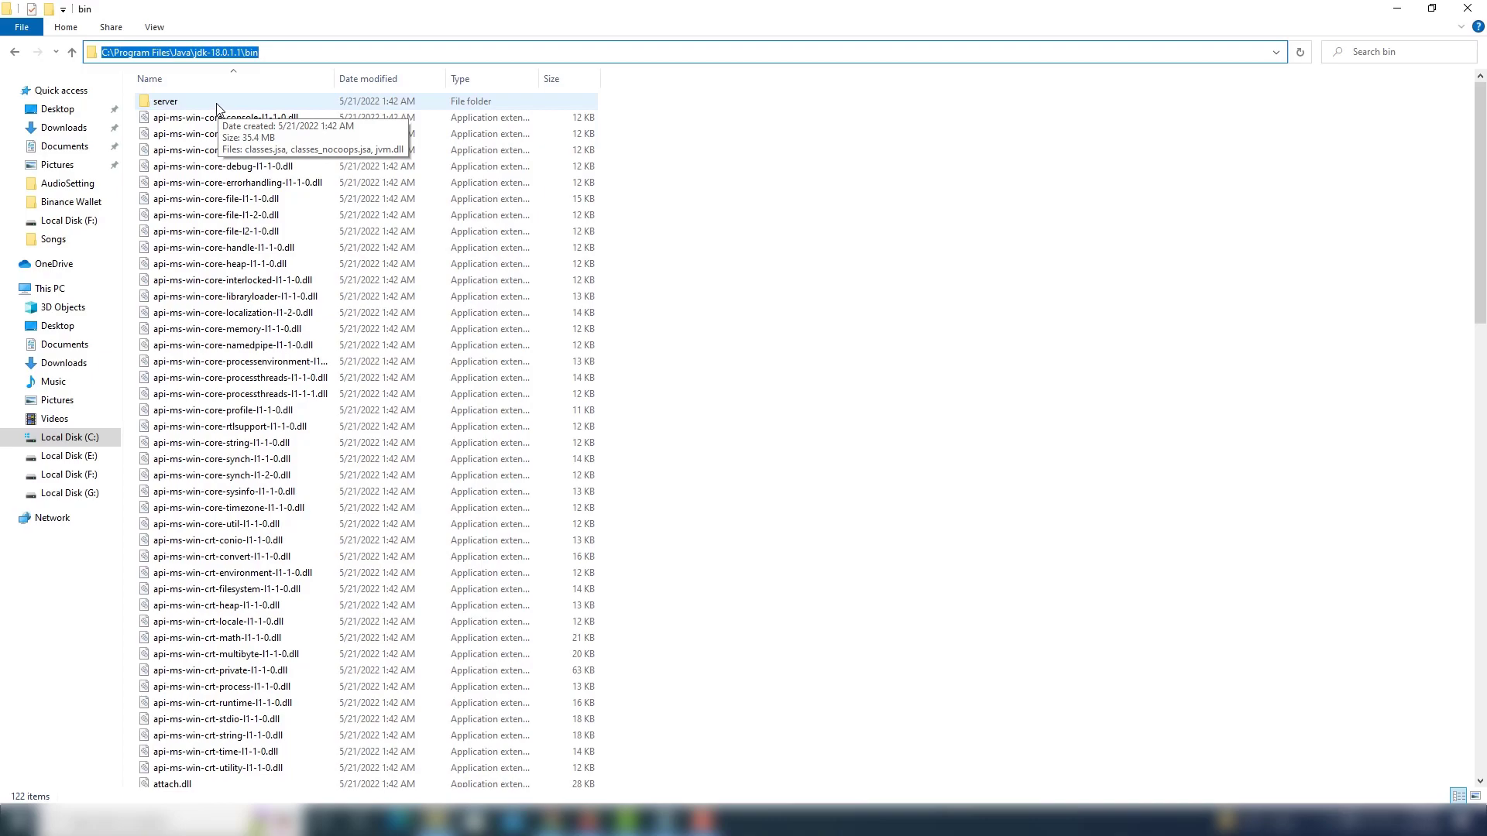
Search Windows for the system environment variables settings and open the Environment Variables dialog.
{"action": "left_click", "coordinate": [166, 821]}
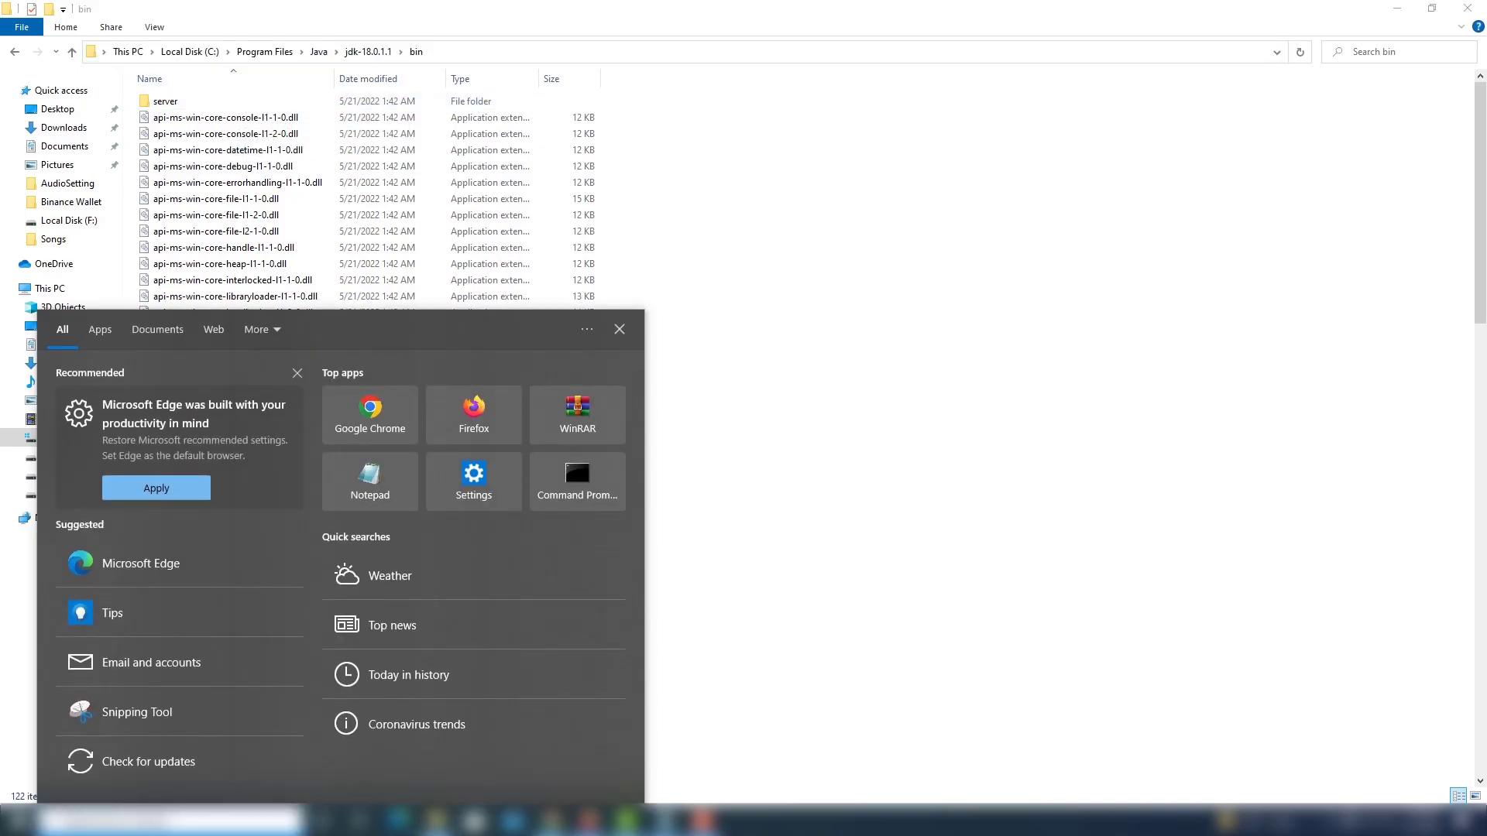
{"action": "type", "text": "en"}
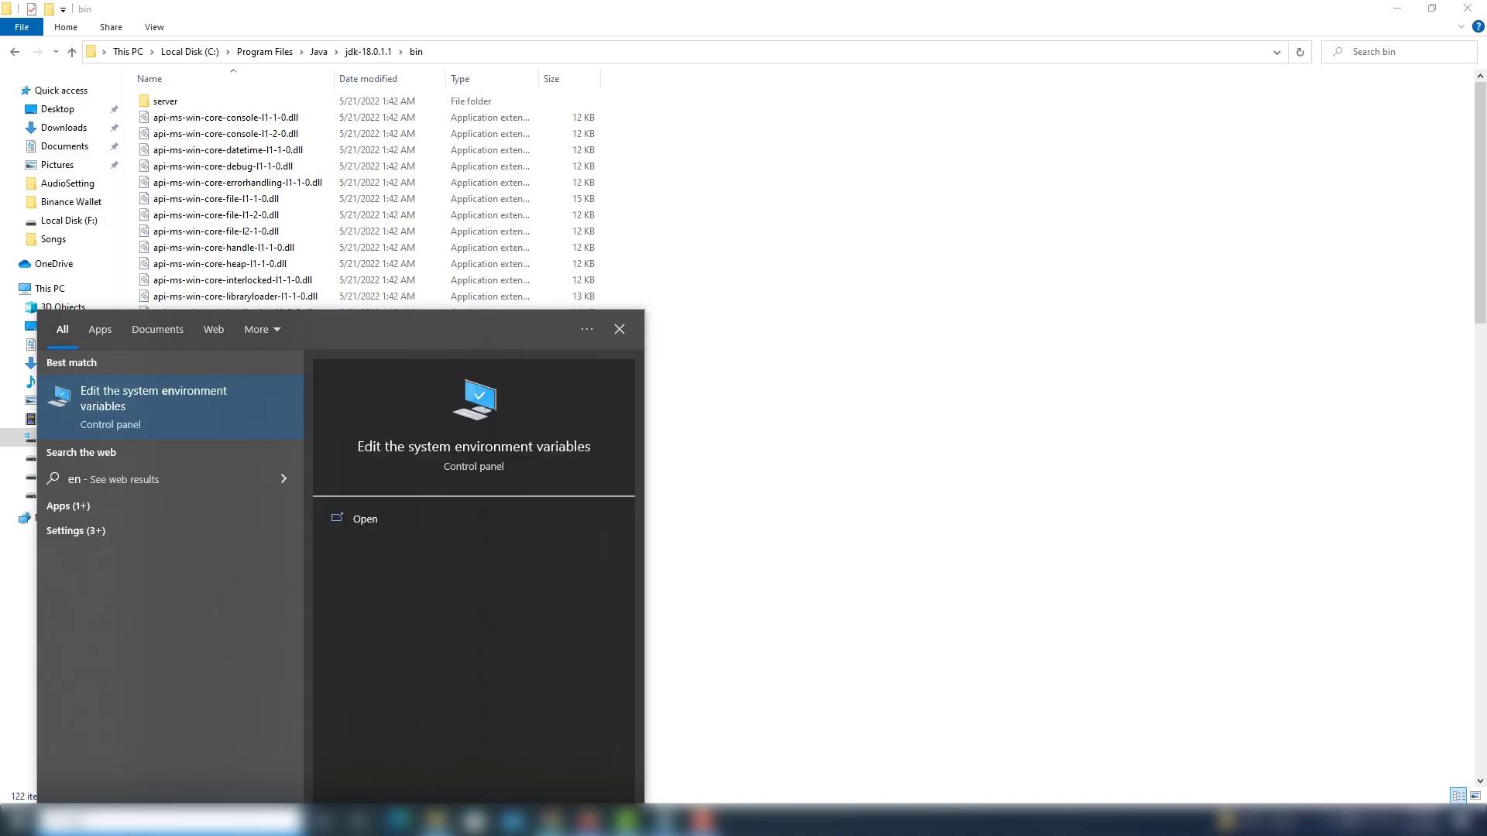
{"action": "left_click", "coordinate": [153, 404]}
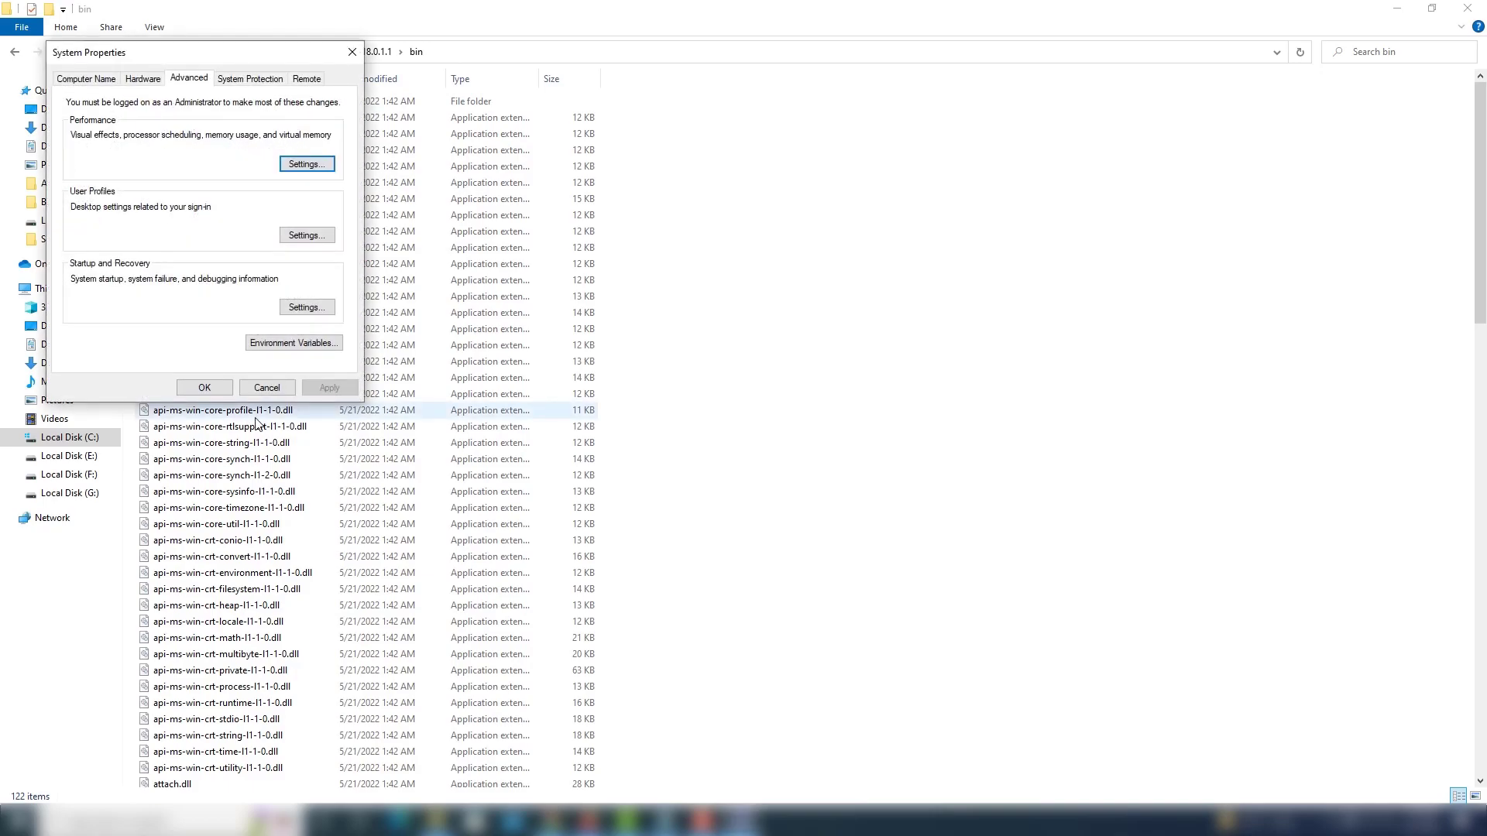
{"action": "left_click", "coordinate": [302, 346]}
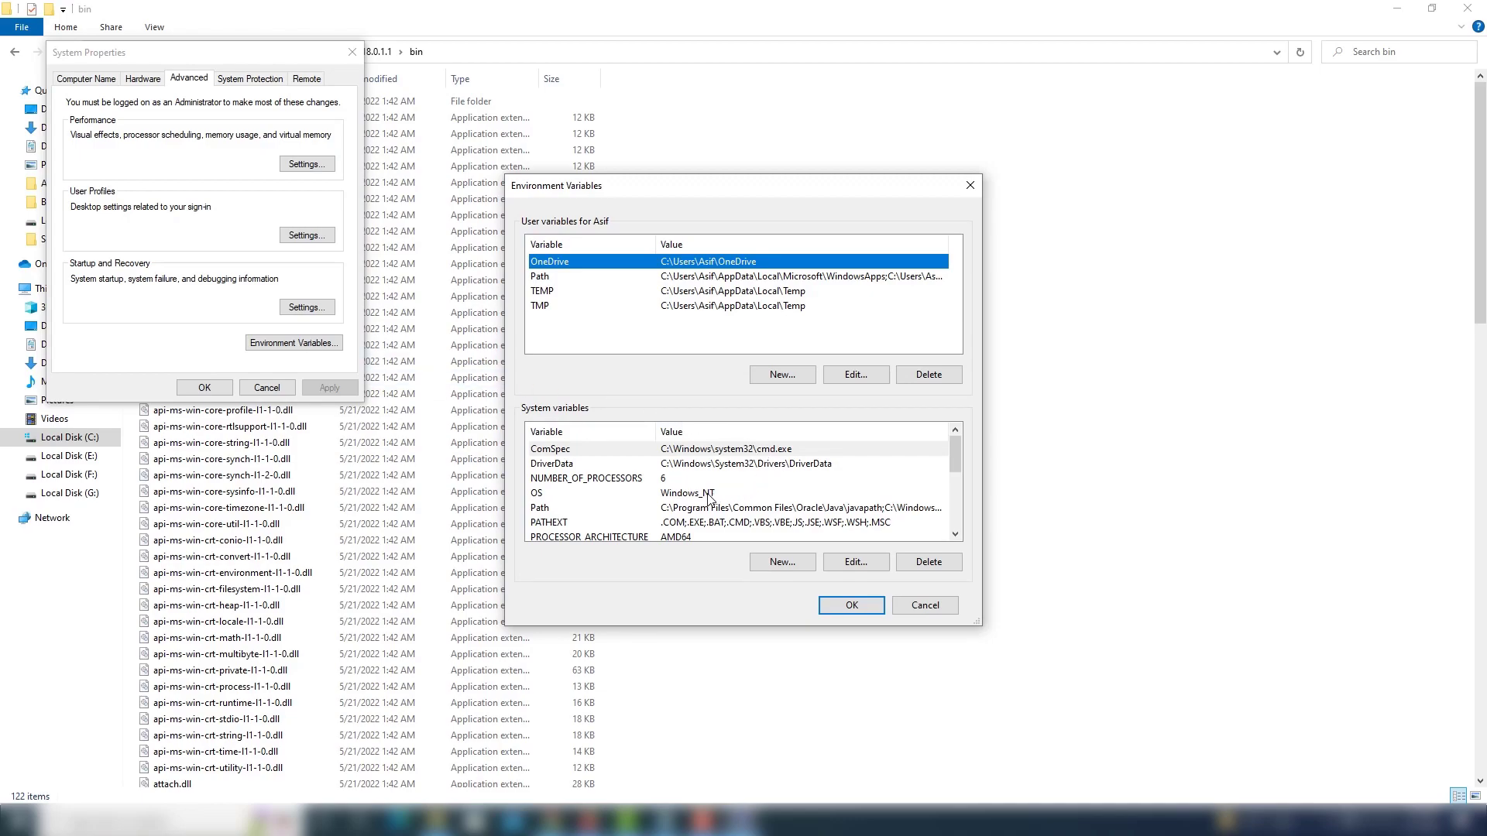
Add C:\Program Files\Java\jdk-18.0.1.1\bin as a new entry in the system Path variable and accept the edit.
{"action": "left_click", "coordinate": [543, 509]}
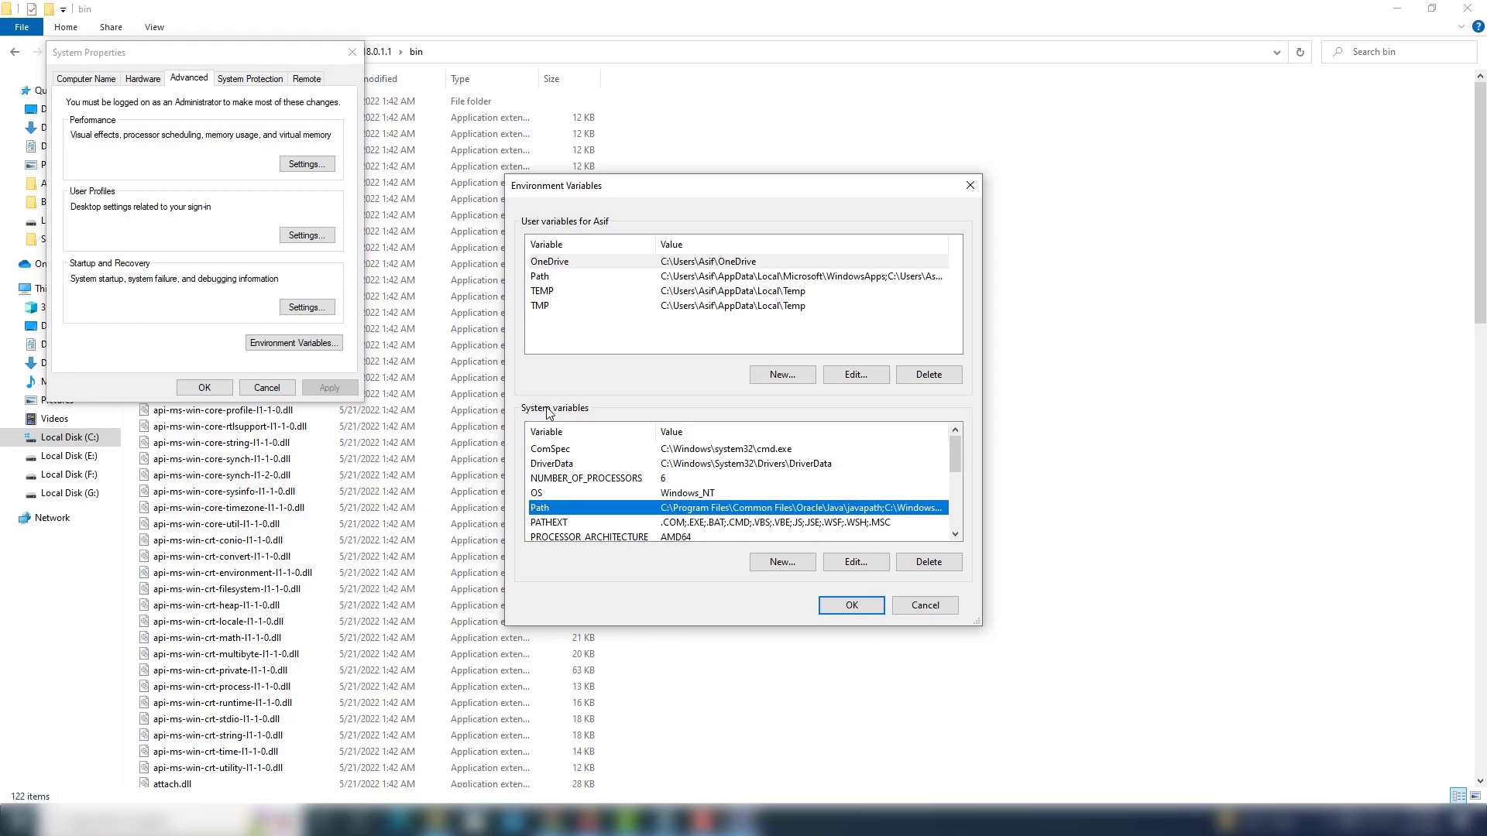
{"action": "left_click", "coordinate": [864, 566]}
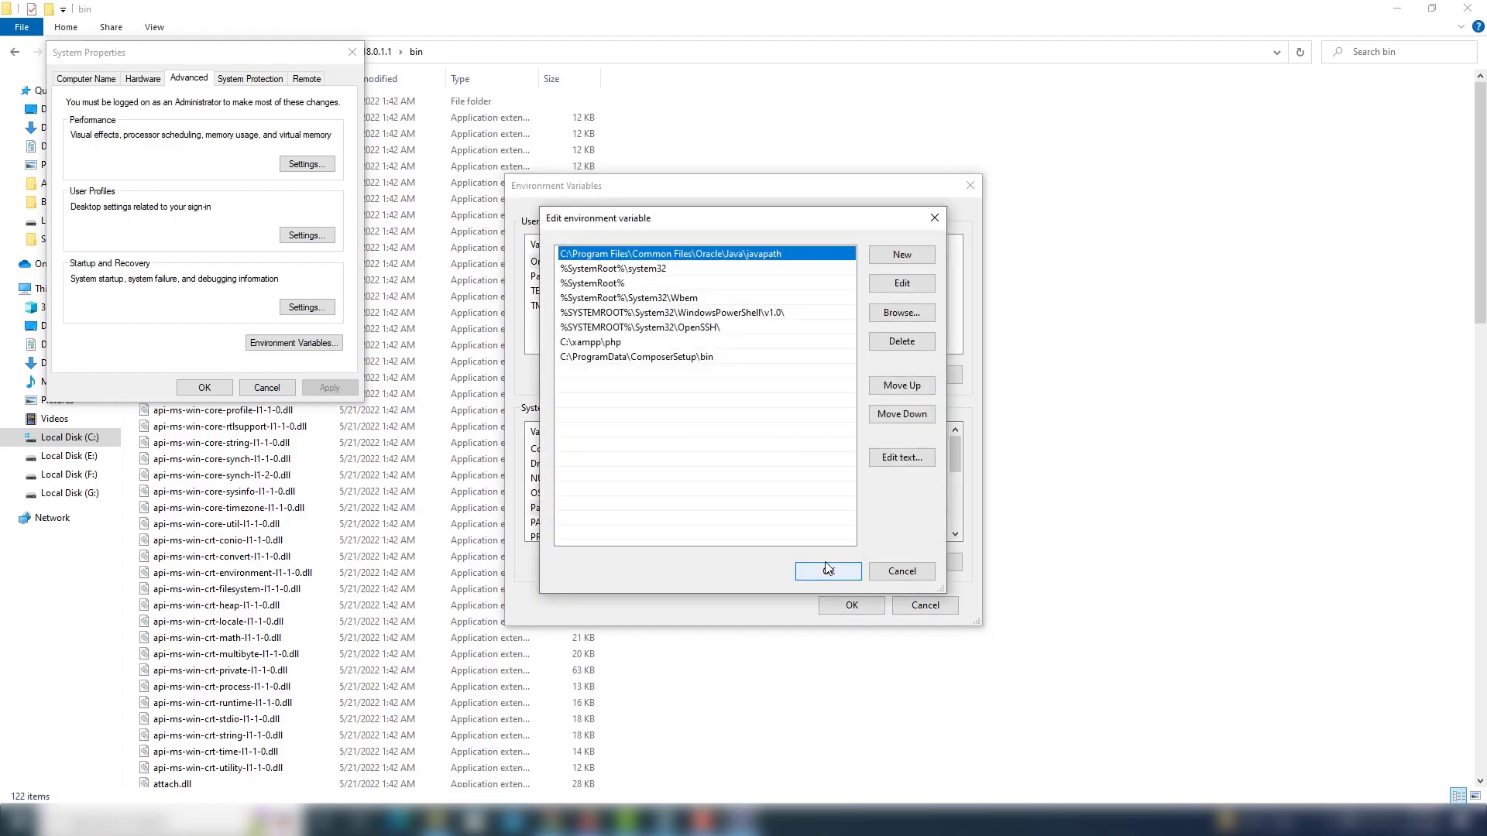
{"action": "left_click", "coordinate": [898, 256]}
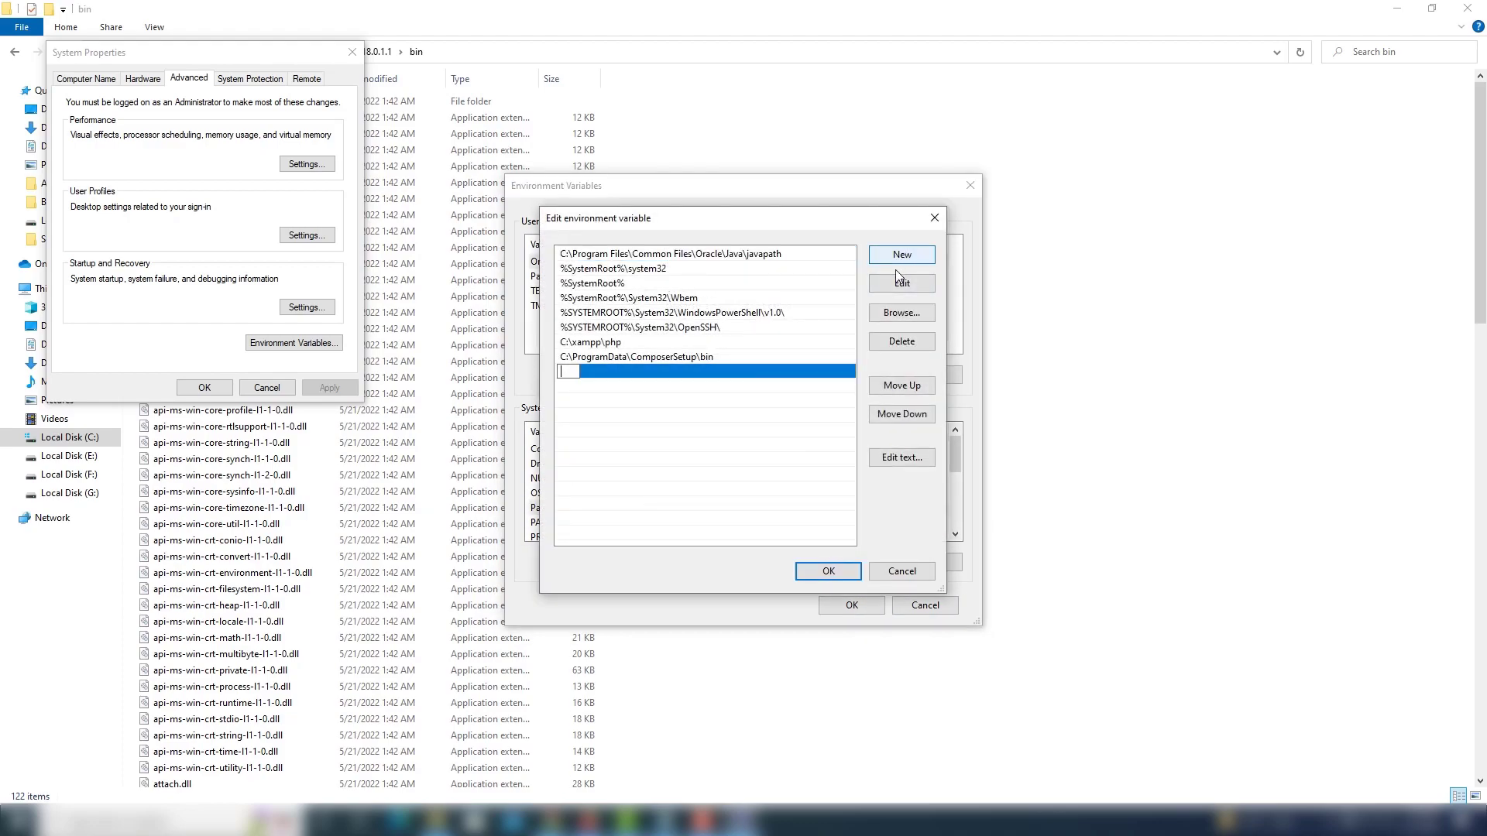
{"action": "key", "text": "ctrl+v"}
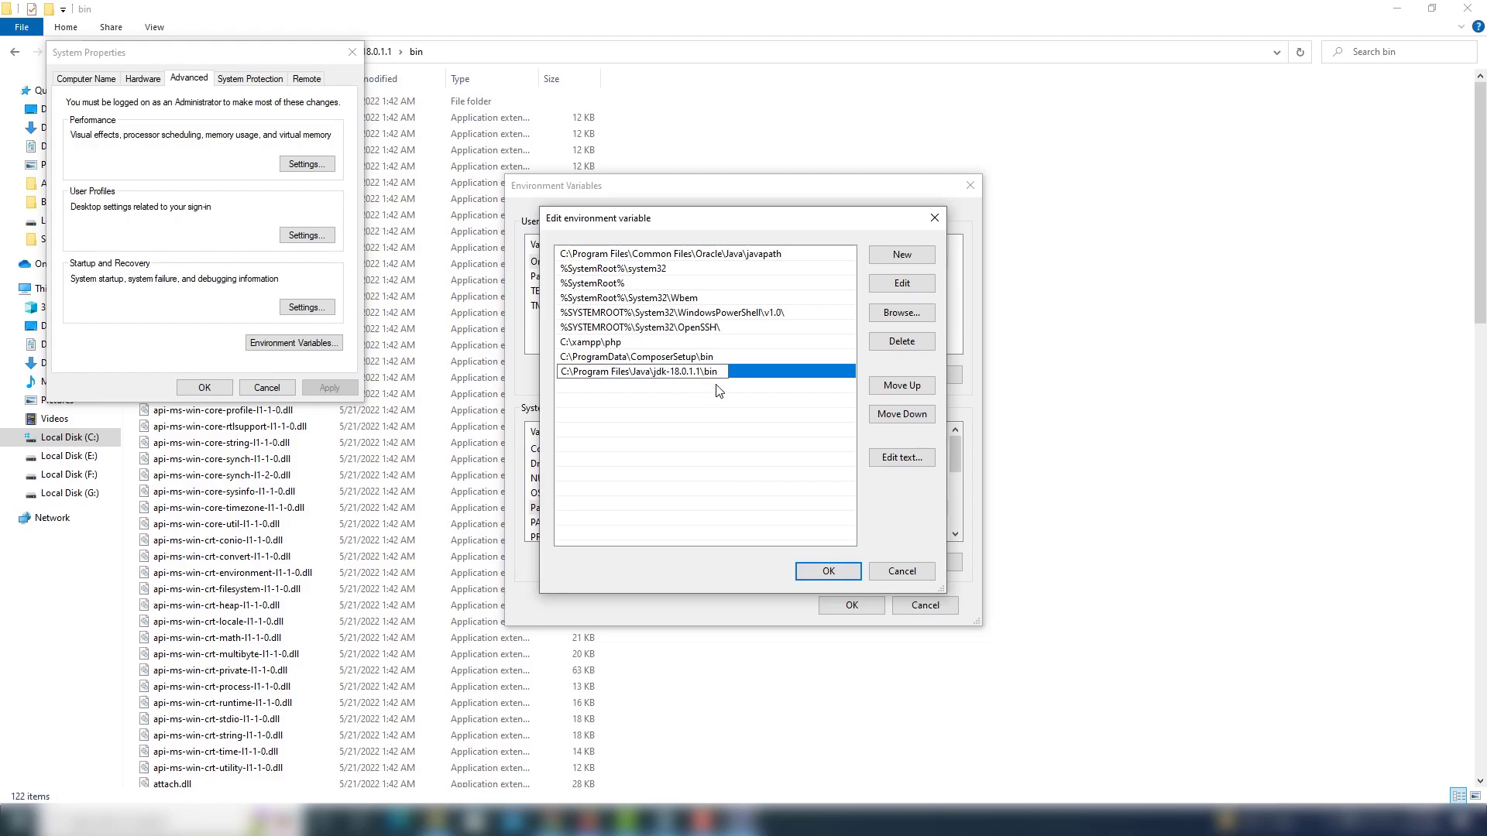
{"action": "left_click", "coordinate": [827, 571]}
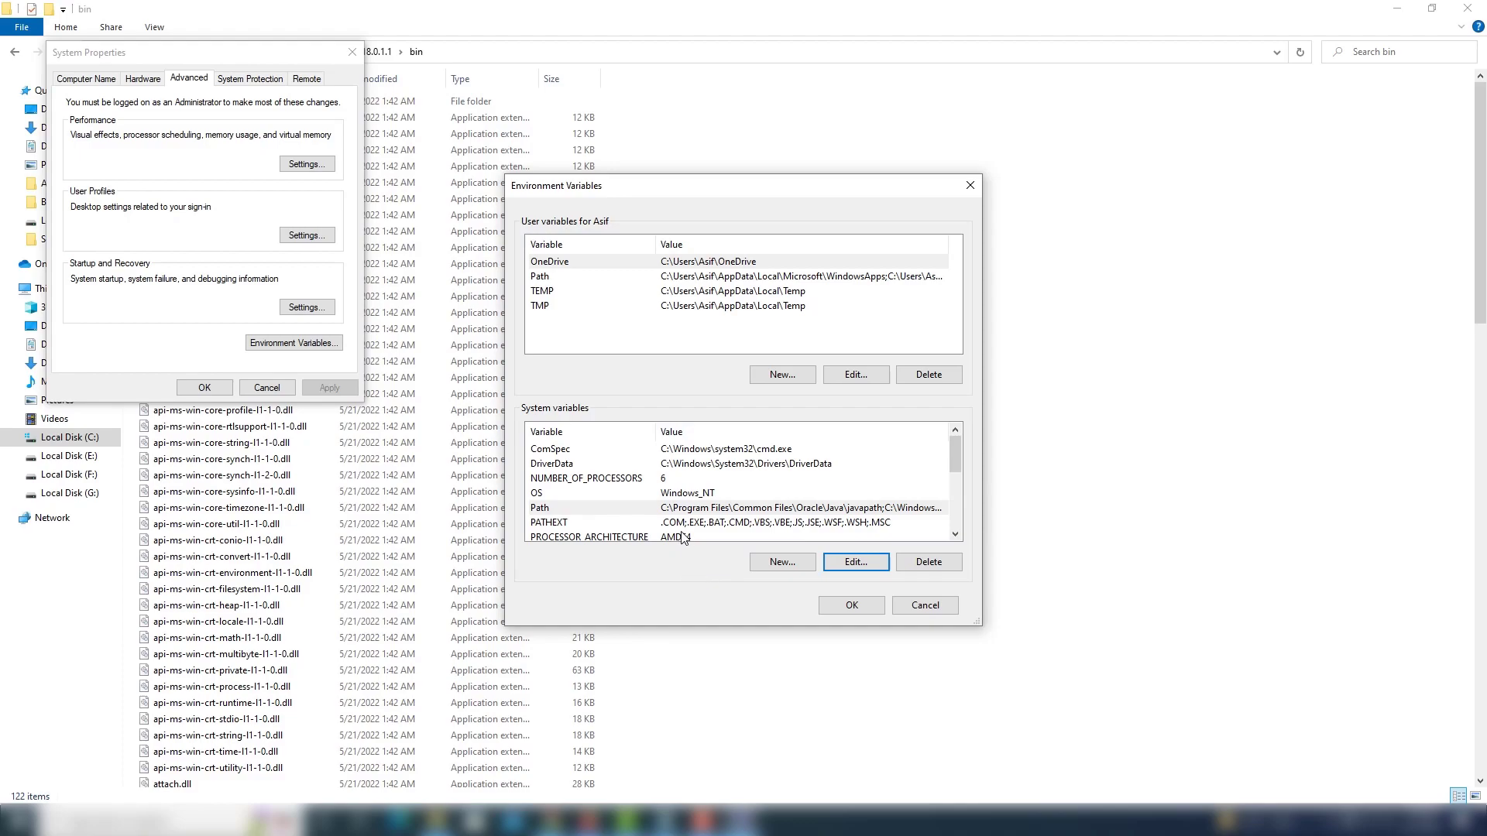
Create a system variable JAVA_HOME with value C:\Program Files\Java\jdk-18.0.1.1, then accept all settings dialogs and close the bin folder window.
{"action": "left_click", "coordinate": [776, 564]}
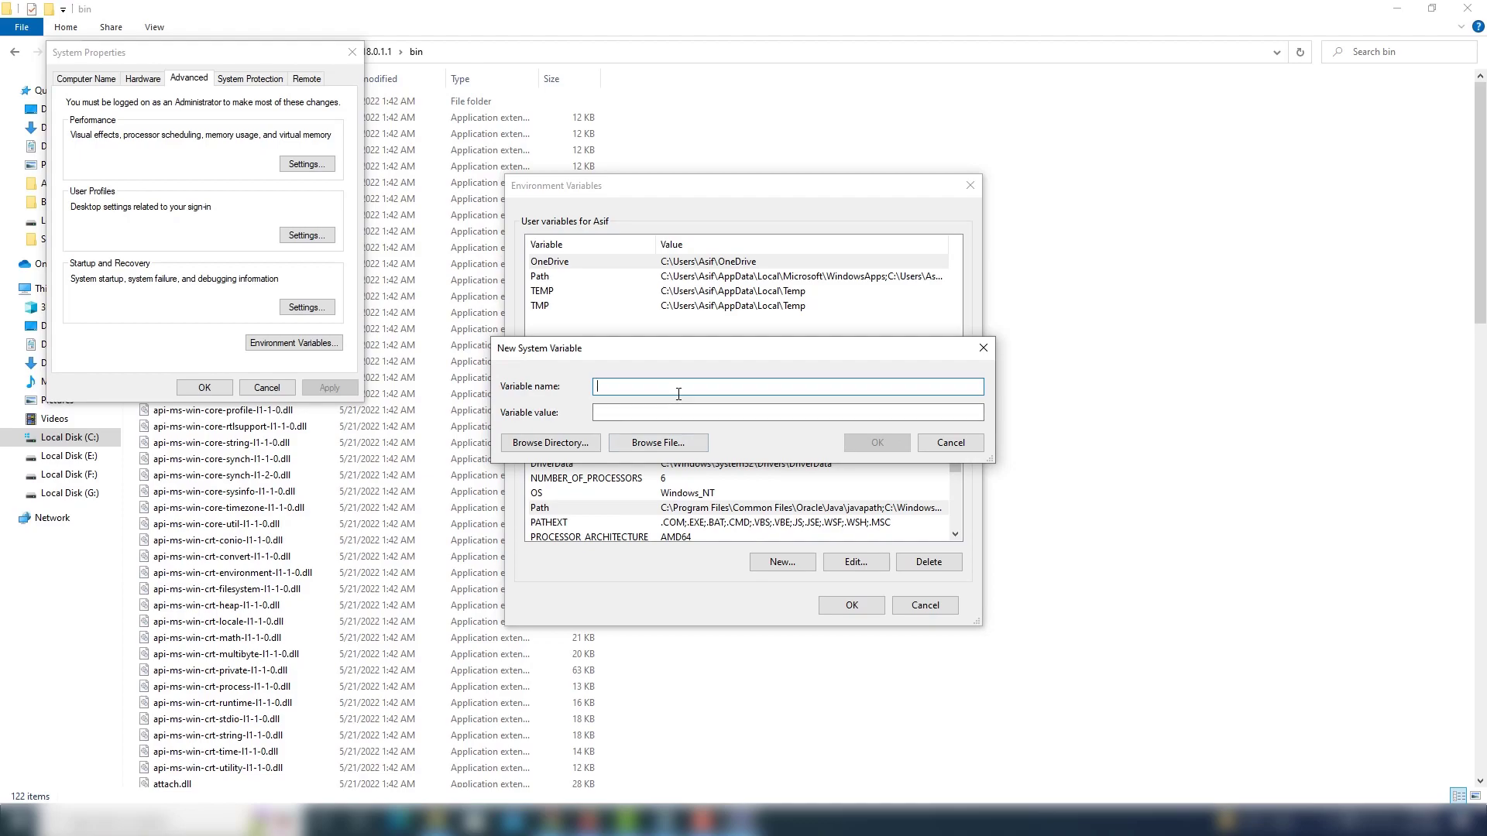
{"action": "type", "text": "JAVA_HOME"}
{"action": "key", "text": "Tab"}
{"action": "key", "text": "ctrl+v"}
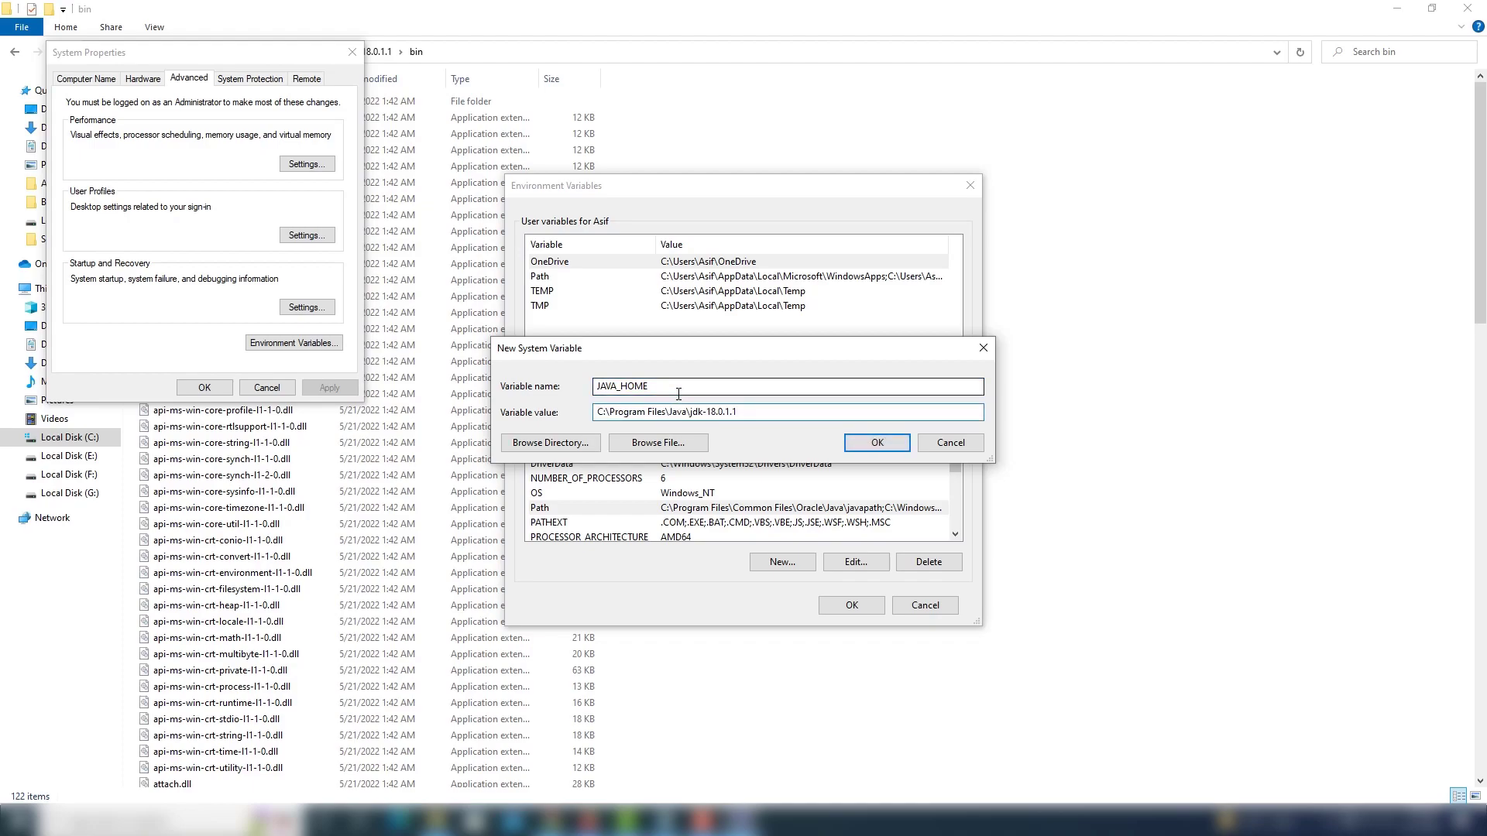
{"action": "triple_click", "coordinate": [677, 419]}
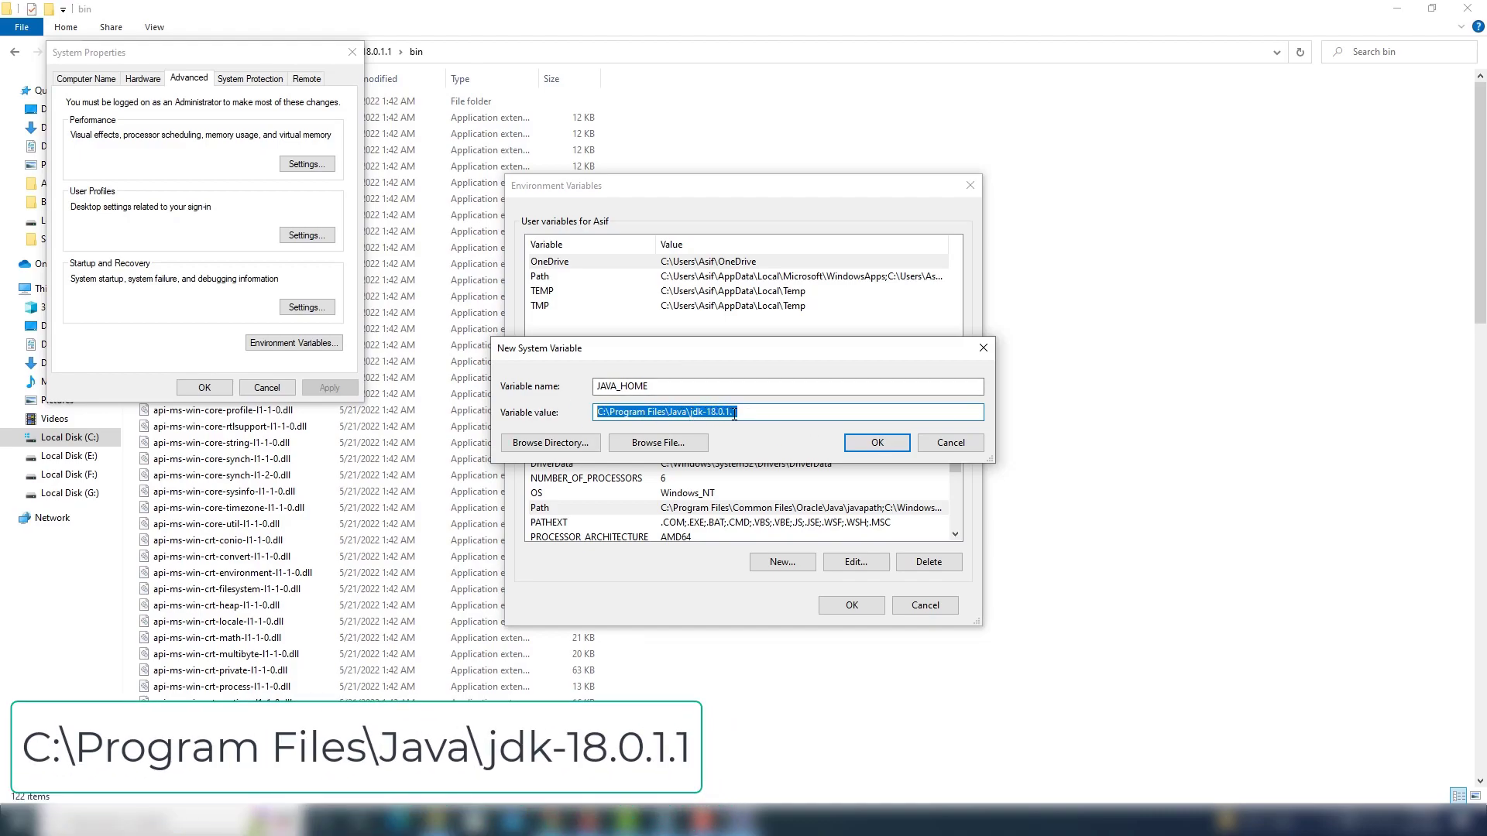
{"action": "left_click", "coordinate": [863, 445]}
{"action": "left_click", "coordinate": [852, 609]}
{"action": "left_click", "coordinate": [205, 389]}
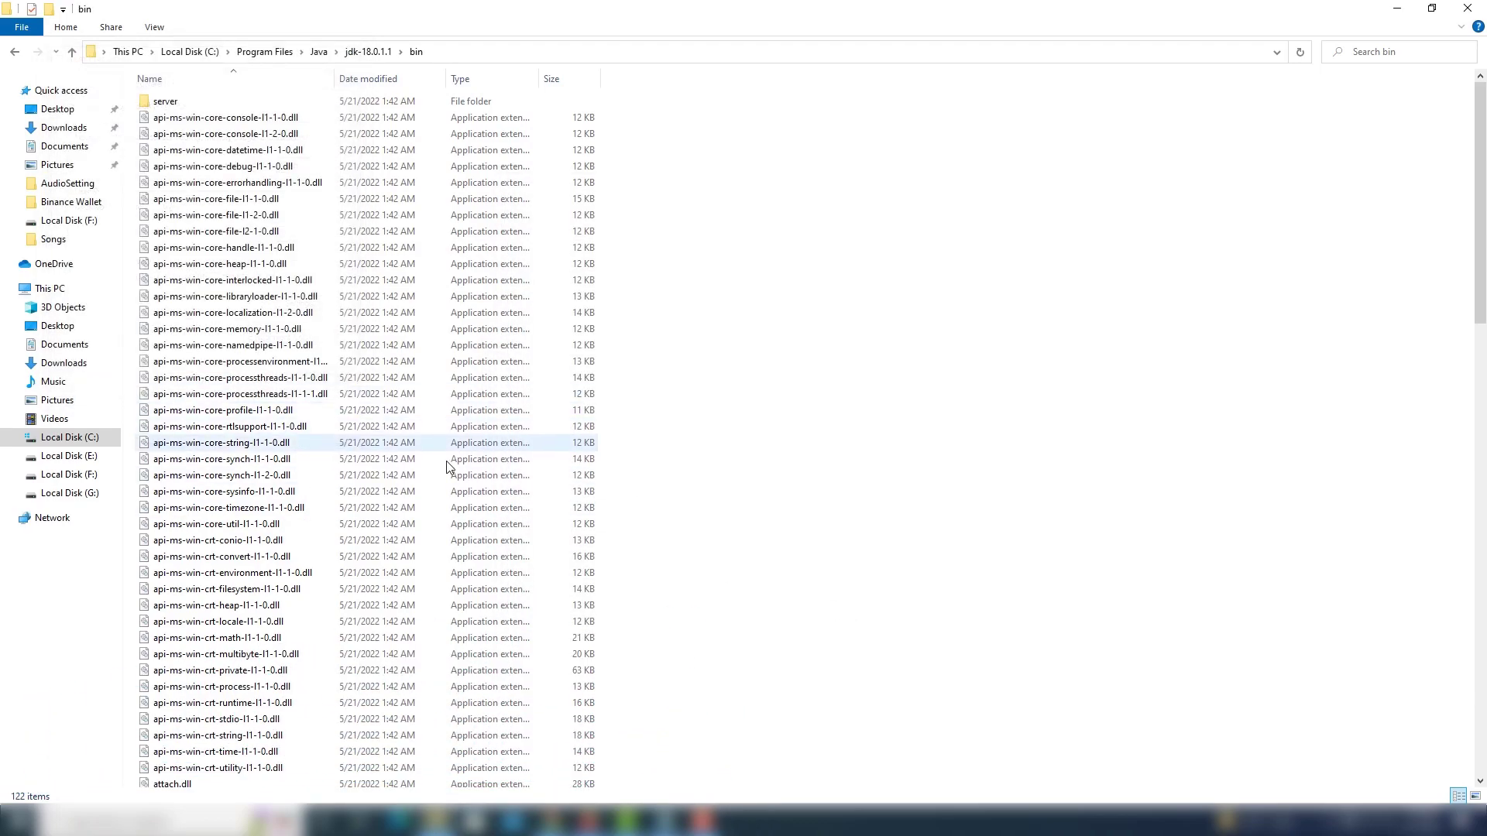
{"action": "left_click", "coordinate": [1468, 8]}
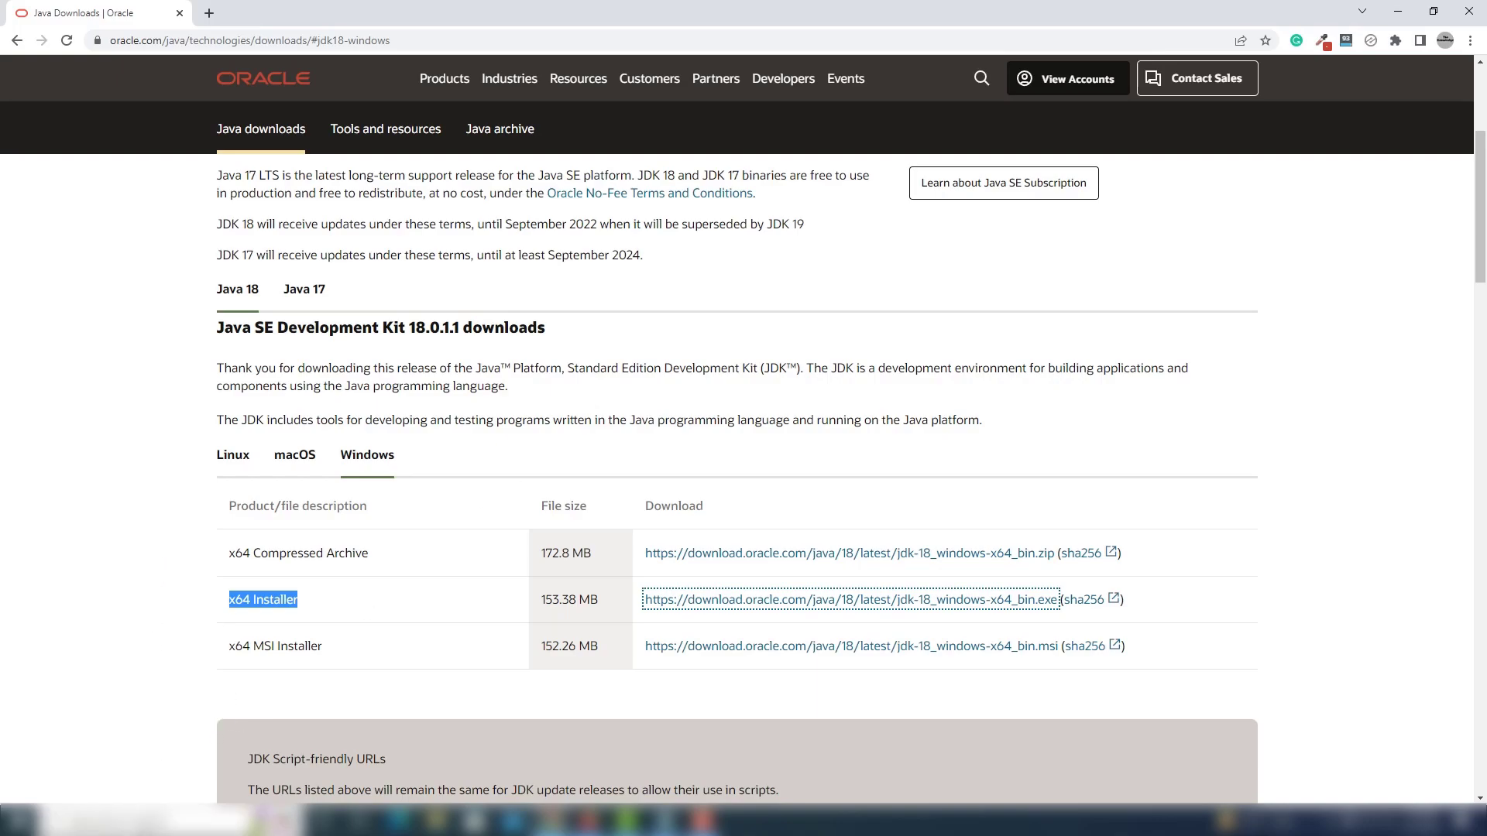
Check the installed Java compiler version by running javac --version in Command Prompt, and close the prompt.
{"action": "left_click", "coordinate": [144, 821]}
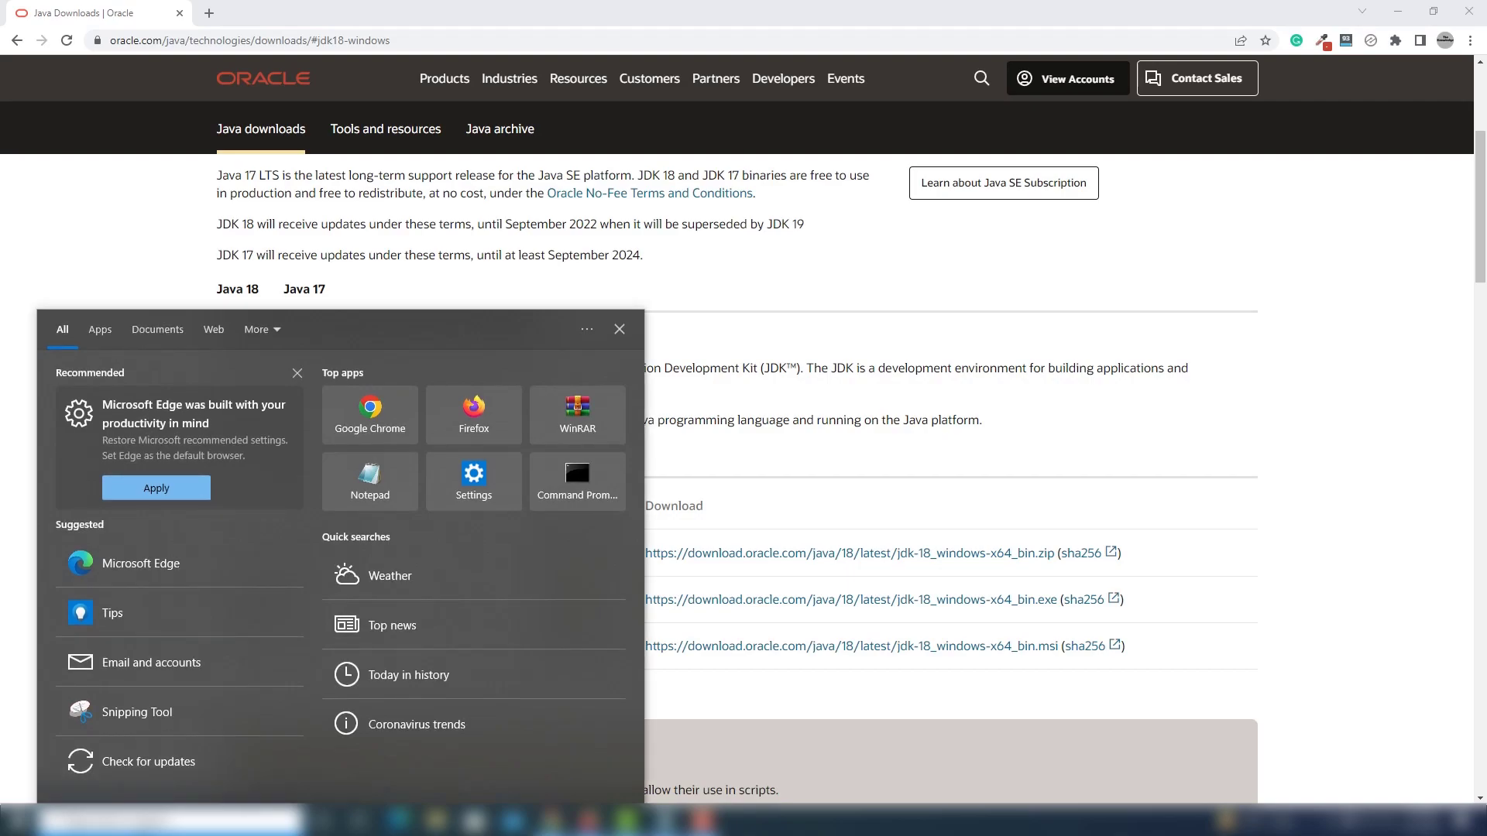
{"action": "type", "text": "cmd"}
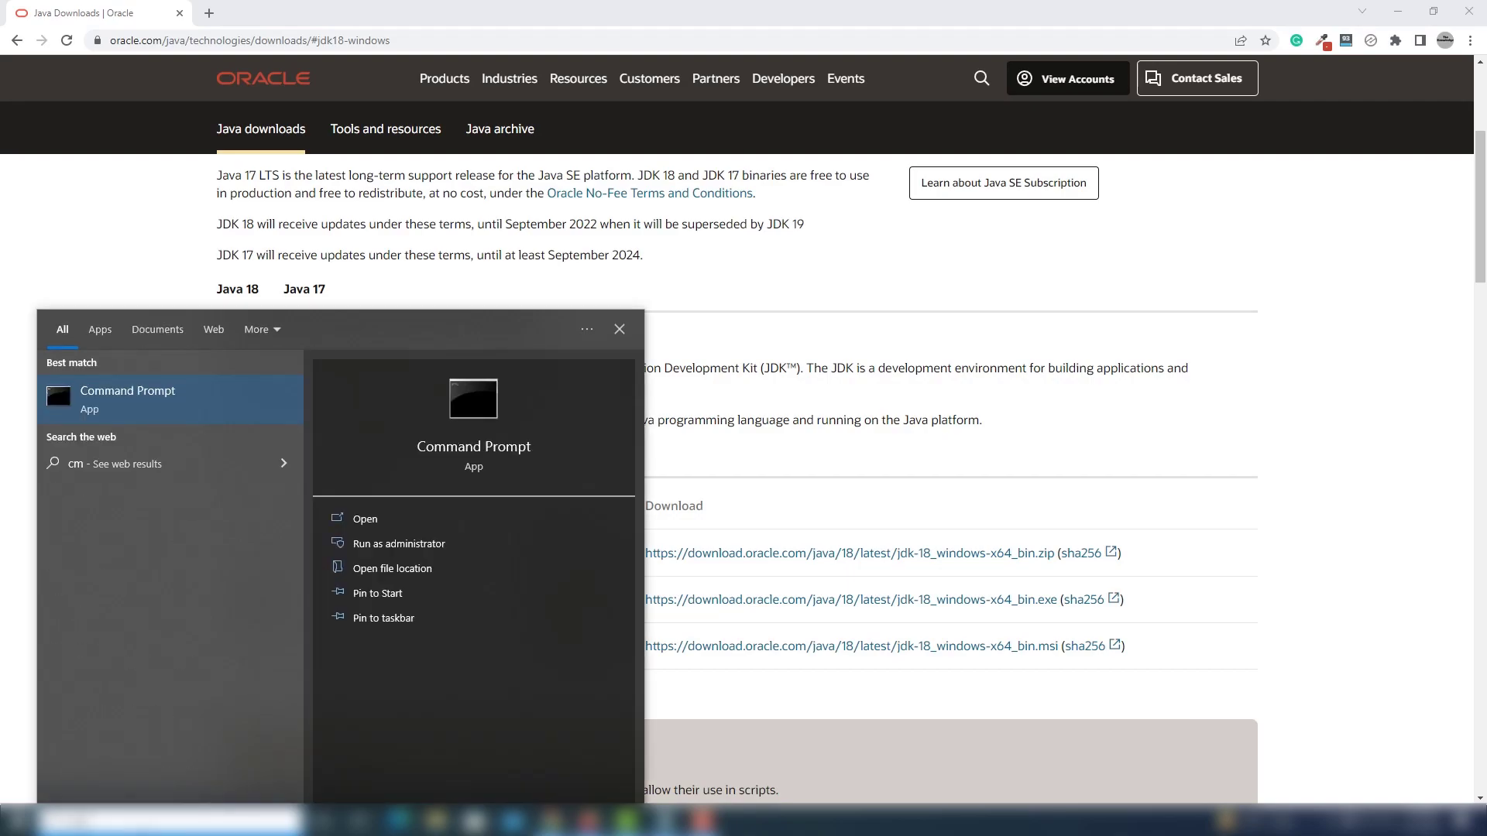
{"action": "key", "text": "Return"}
{"action": "type", "text": "javac --version"}
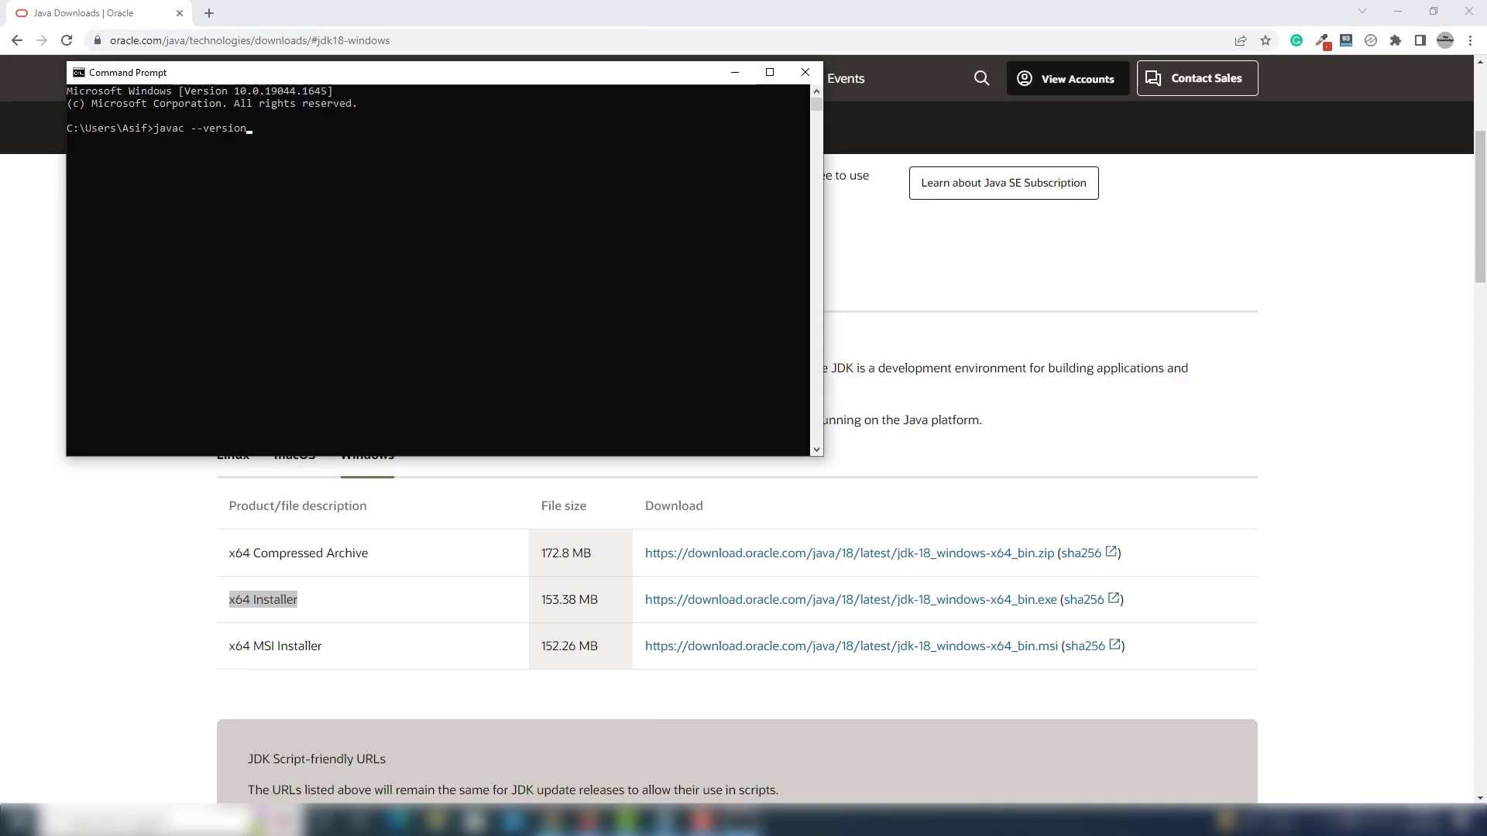
{"action": "key", "text": "Return"}
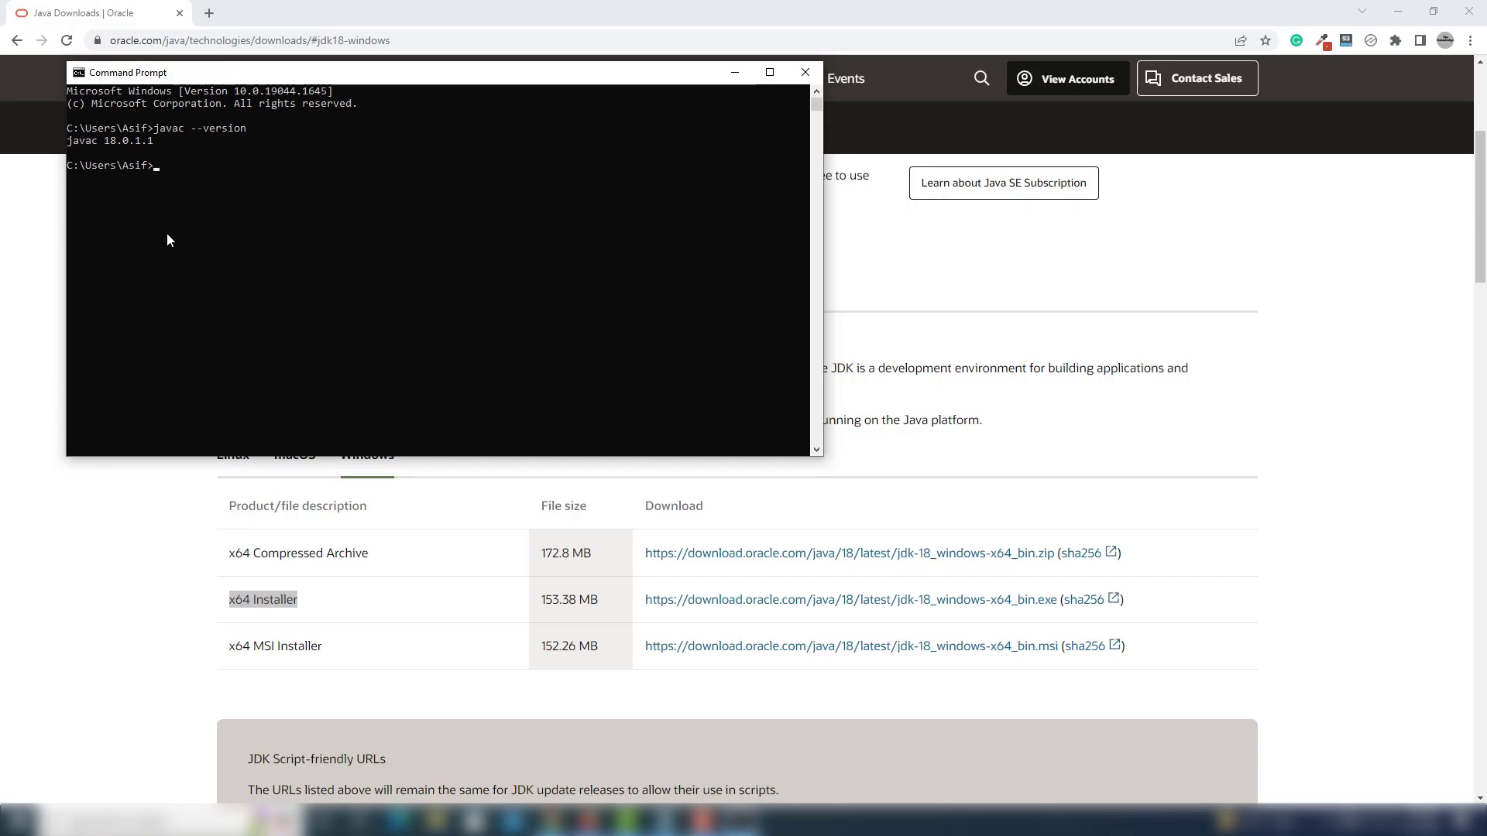
{"action": "left_click_drag", "start_coordinate": [211, 72], "coordinate": [309, 194]}
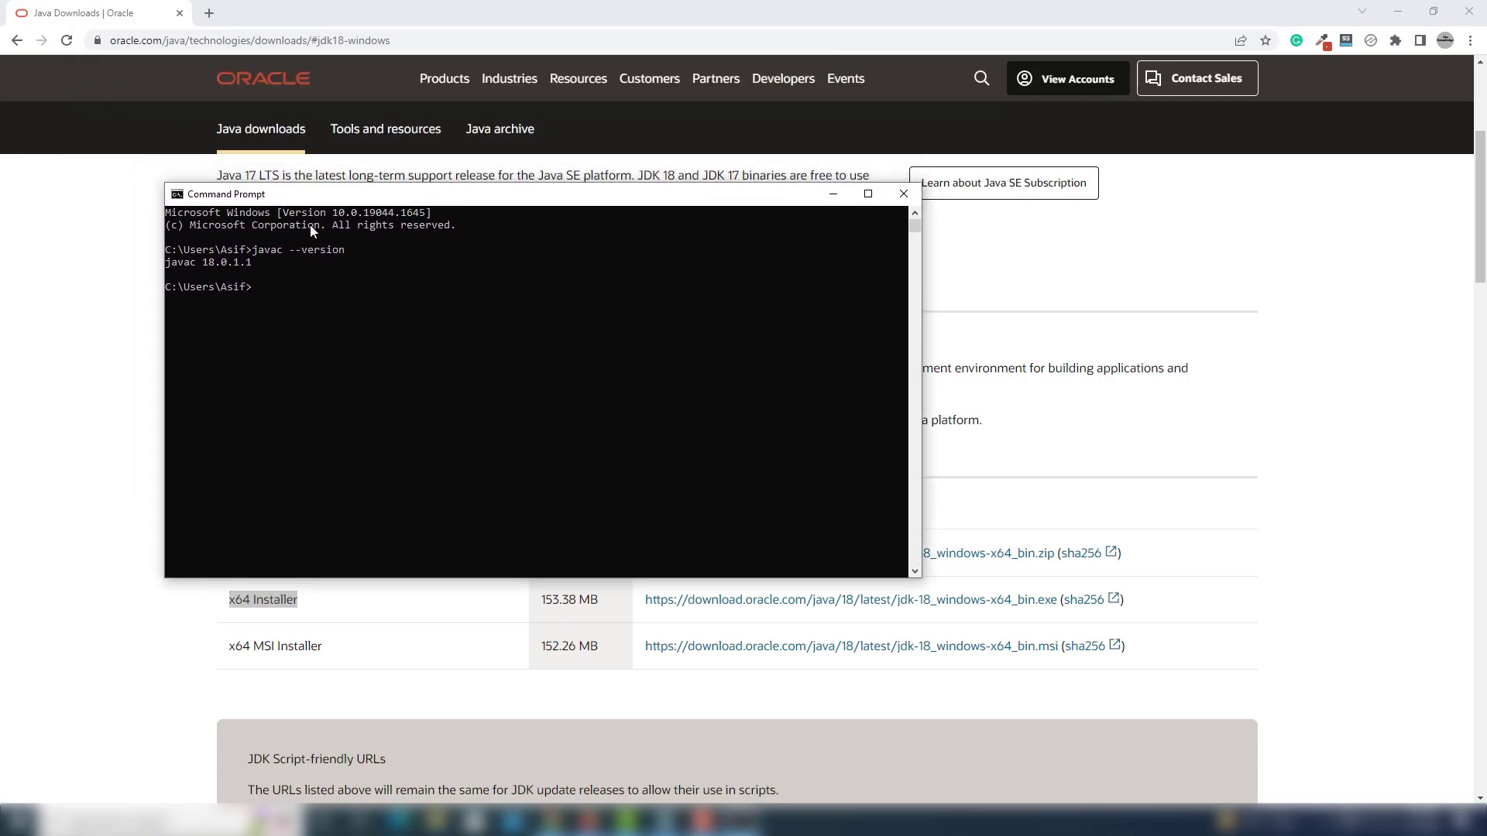
{"action": "left_click_drag", "start_coordinate": [258, 263], "coordinate": [204, 267]}
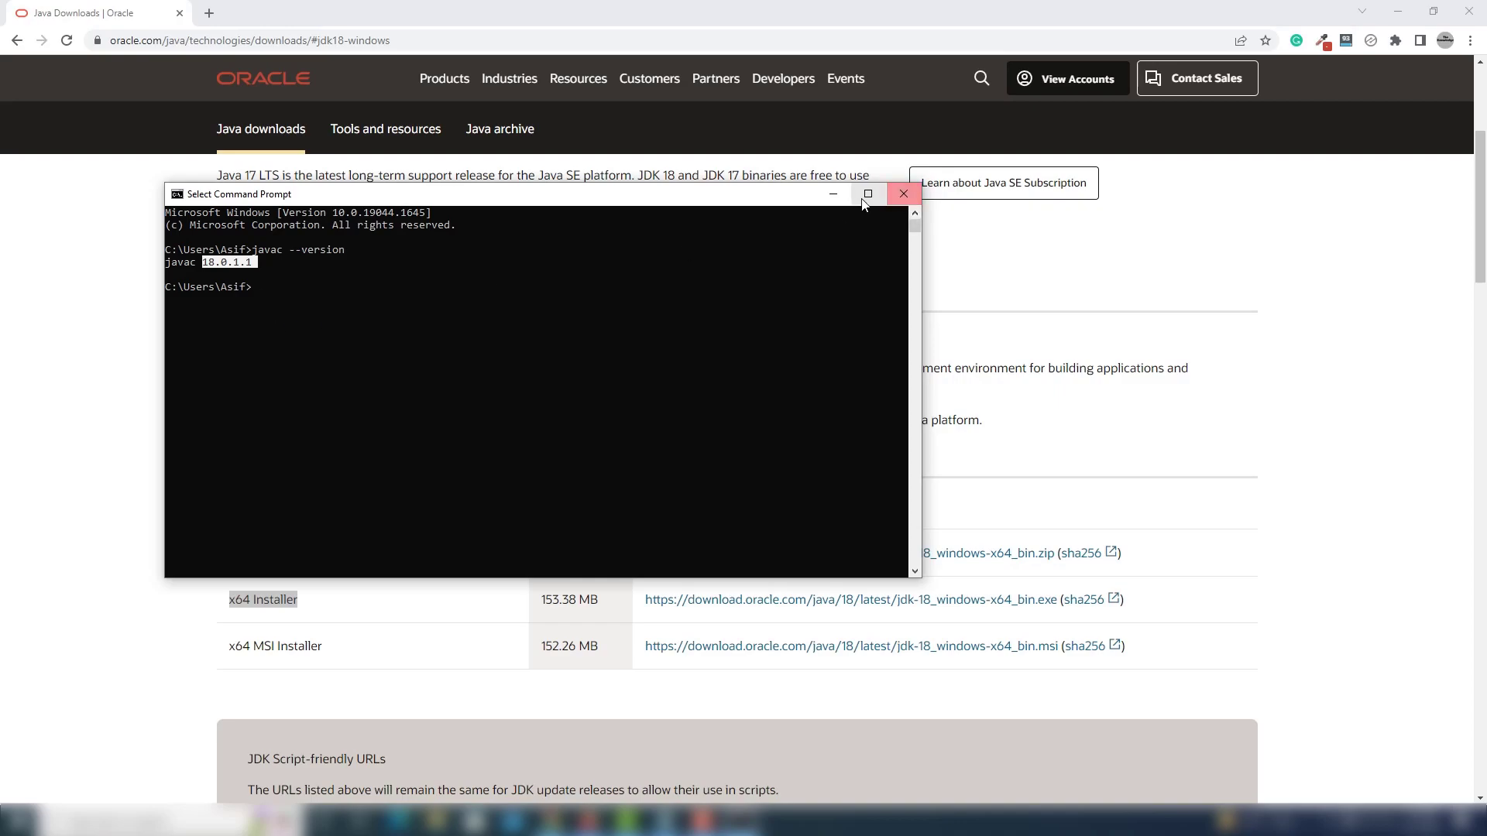
{"action": "left_click", "coordinate": [903, 194]}
Minimize the browser and create a new folder named javaprogram on the desktop.
{"action": "left_click", "coordinate": [1397, 11]}
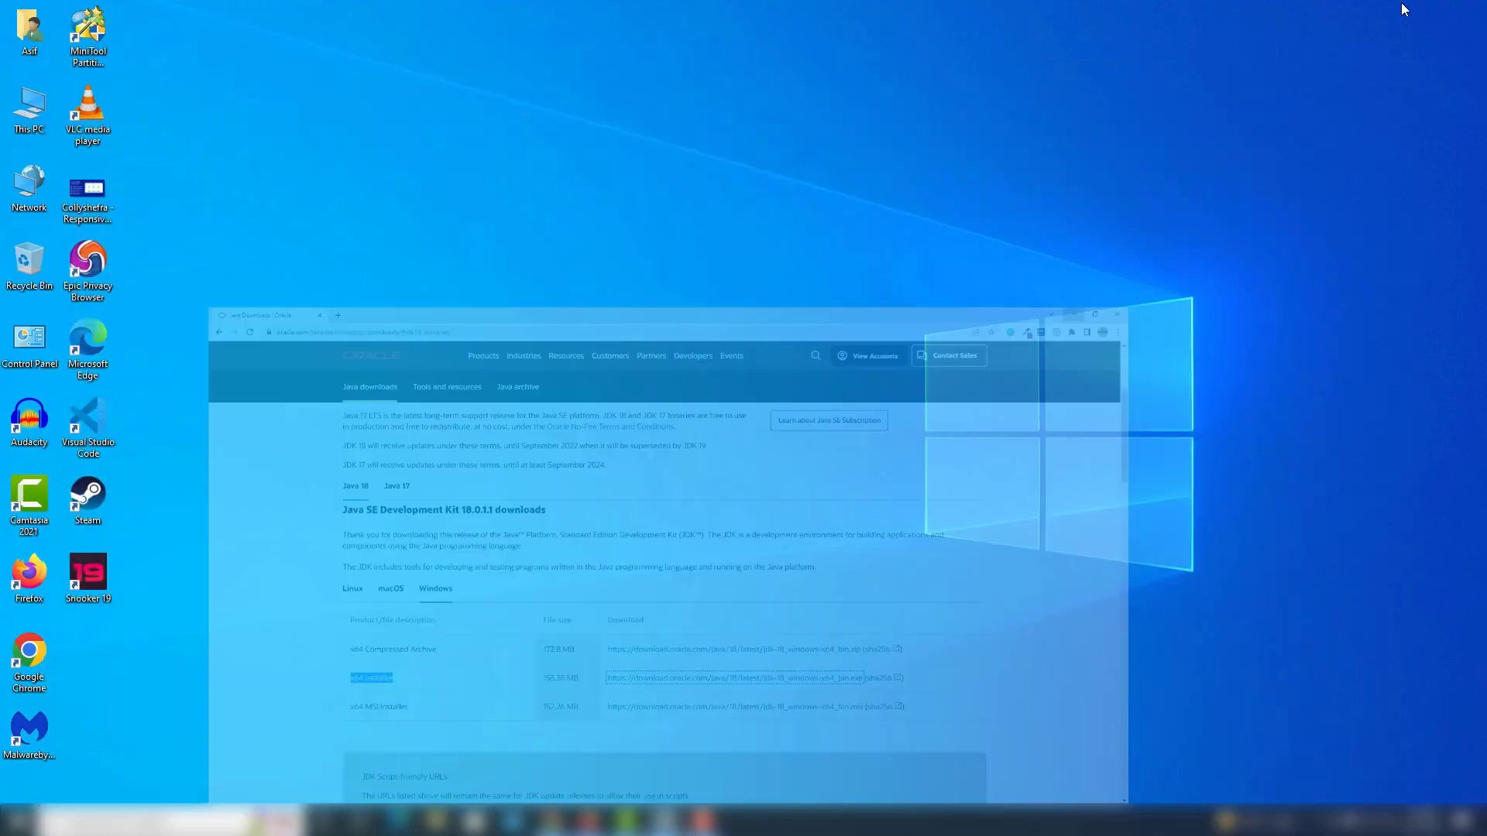
{"action": "right_click", "coordinate": [287, 169]}
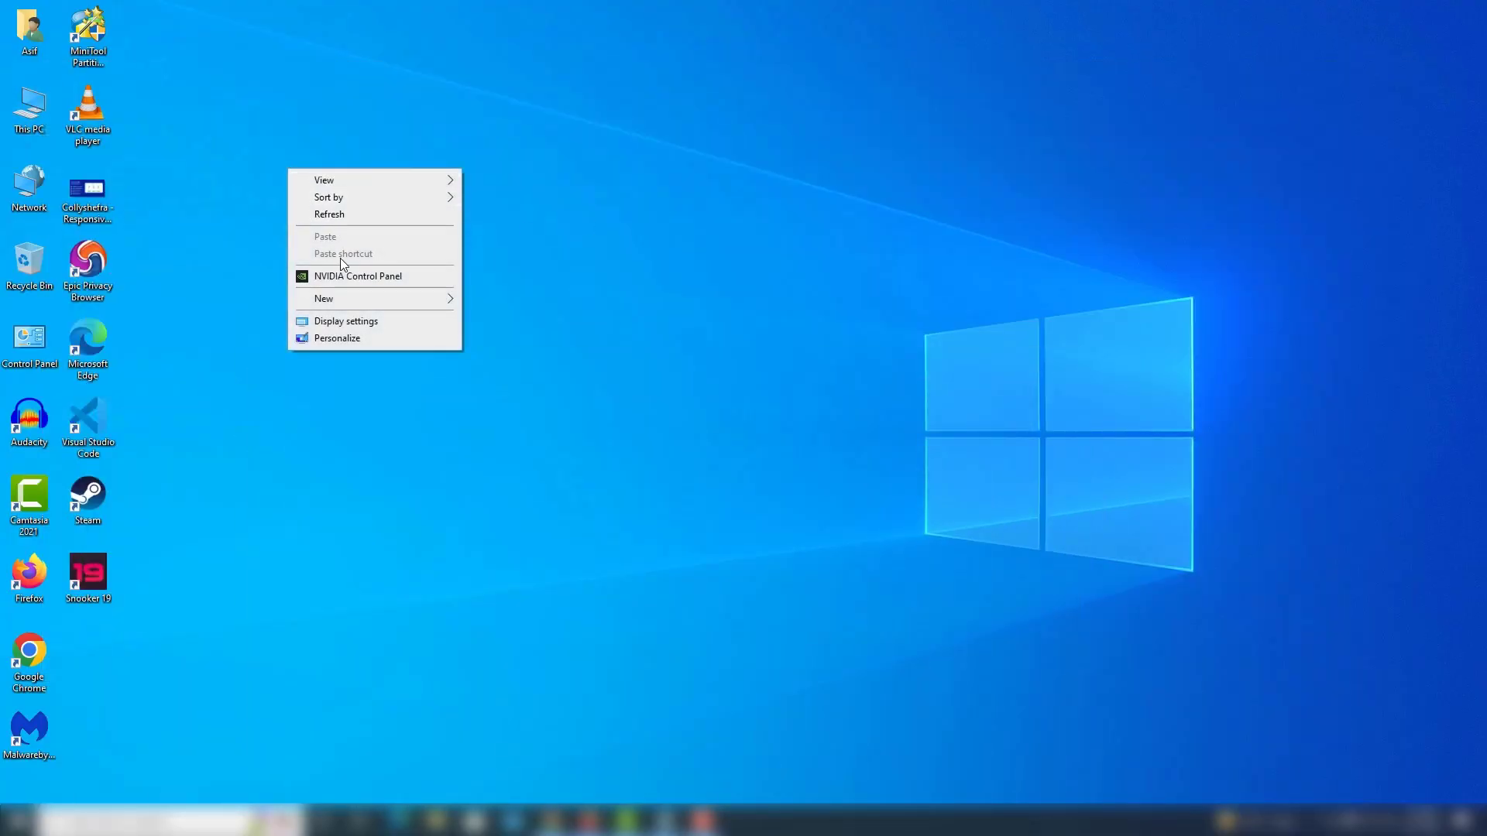
{"action": "mouse_move", "coordinate": [356, 300]}
{"action": "left_click", "coordinate": [522, 302]}
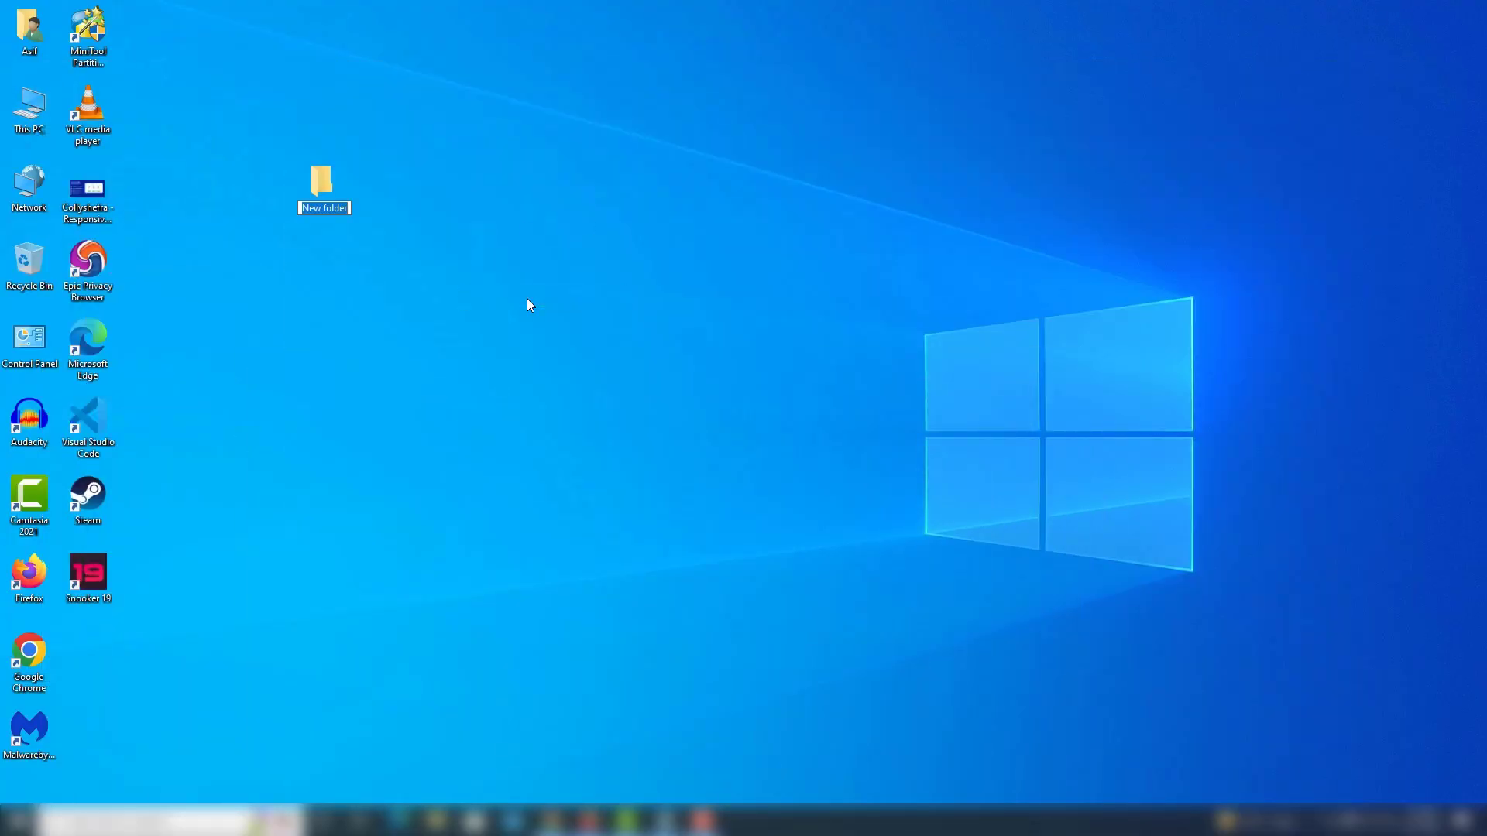
{"action": "type", "text": "javaprogram"}
{"action": "key", "text": "Return"}
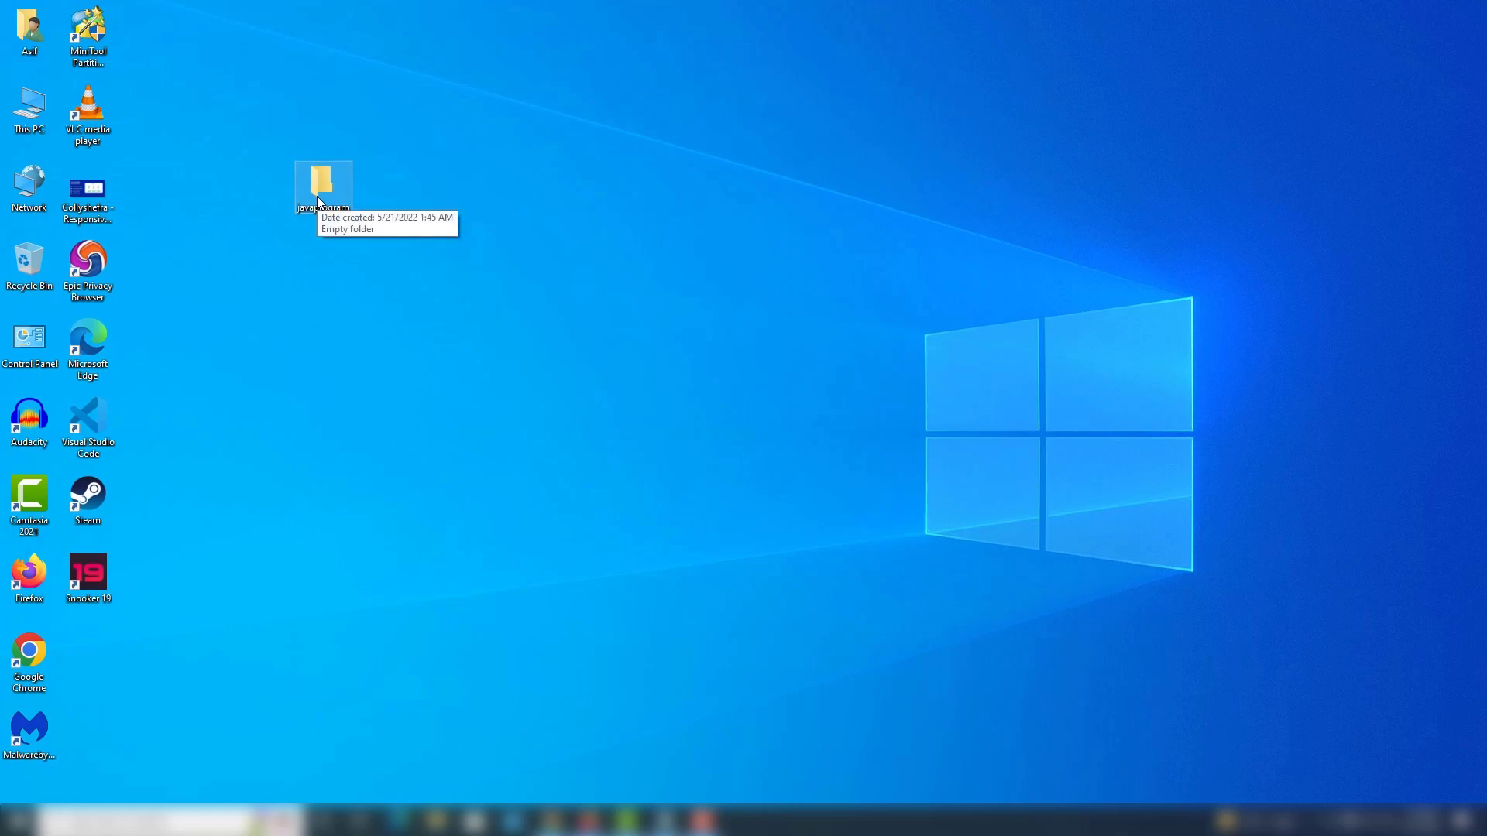
Launch Visual Studio Code and open the desktop folder javaprogram in it.
{"action": "left_click", "coordinate": [172, 821]}
{"action": "type", "text": "vs code"}
{"action": "key", "text": "Return"}
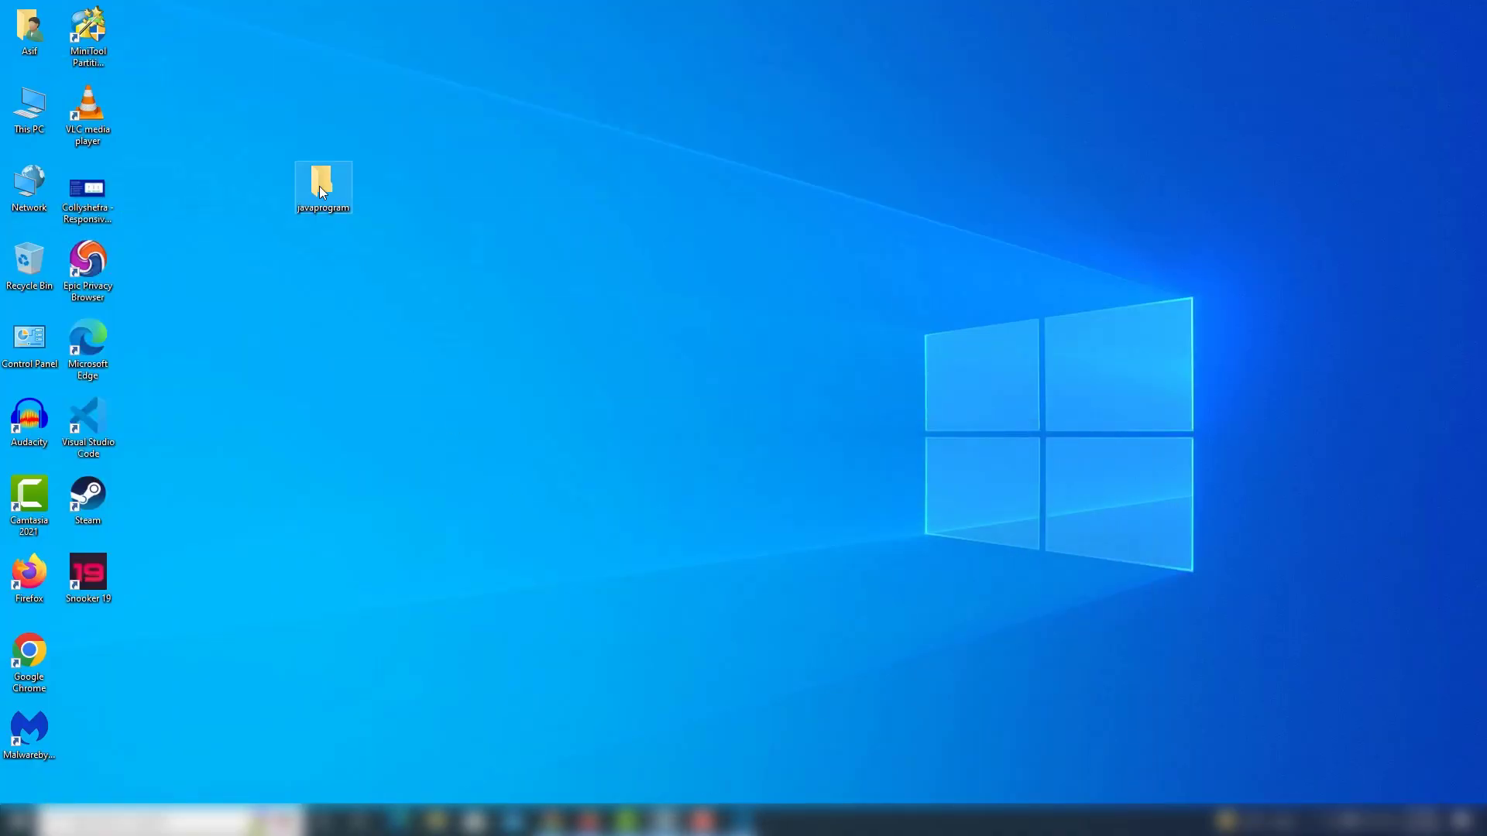
{"action": "left_click_drag", "start_coordinate": [323, 192], "coordinate": [486, 407]}
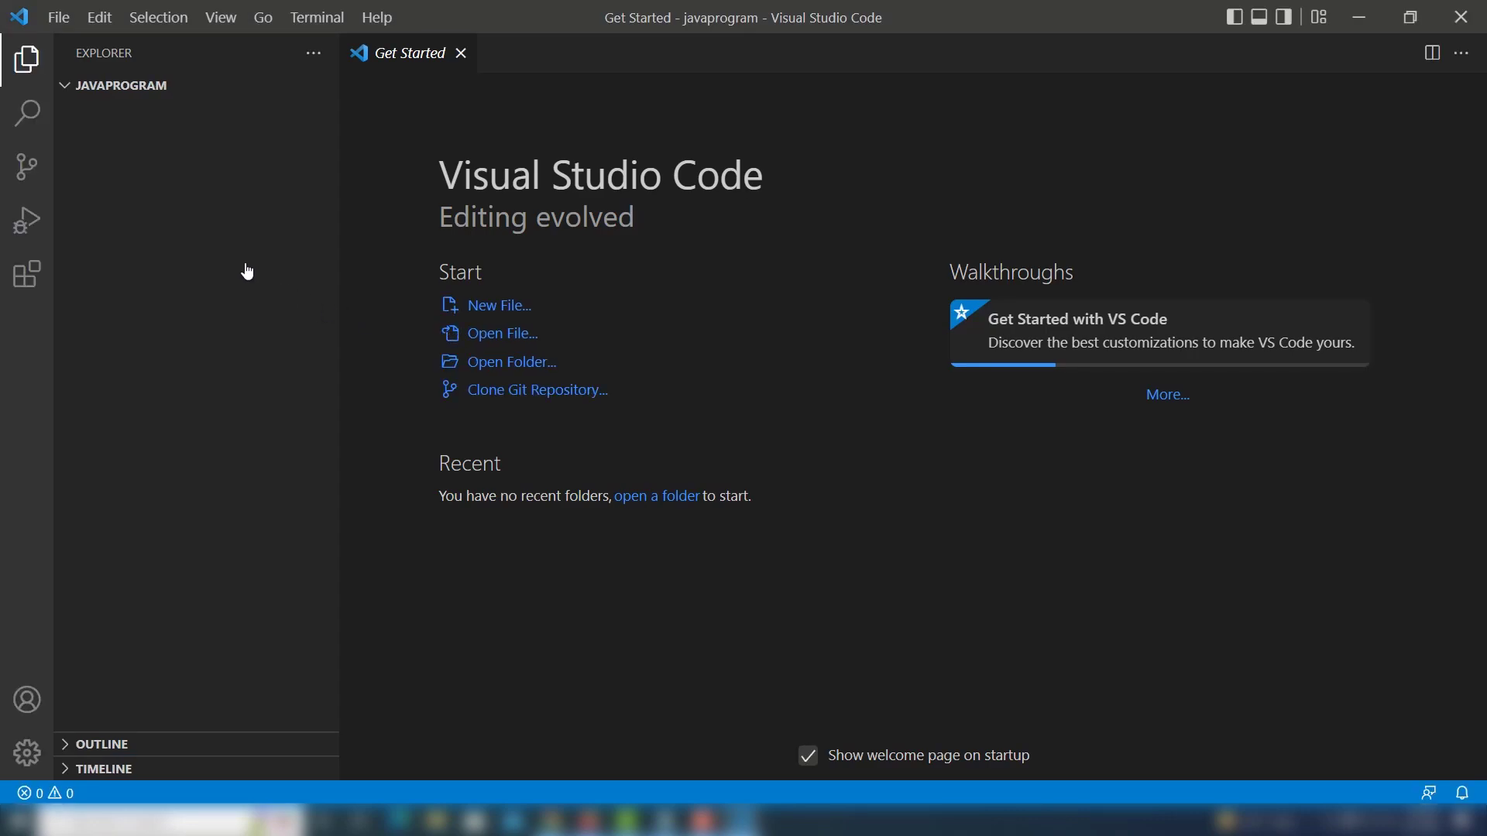
Create a new file Demo.java in the javaprogram folder and close the Get Started page.
{"action": "left_click", "coordinate": [243, 86]}
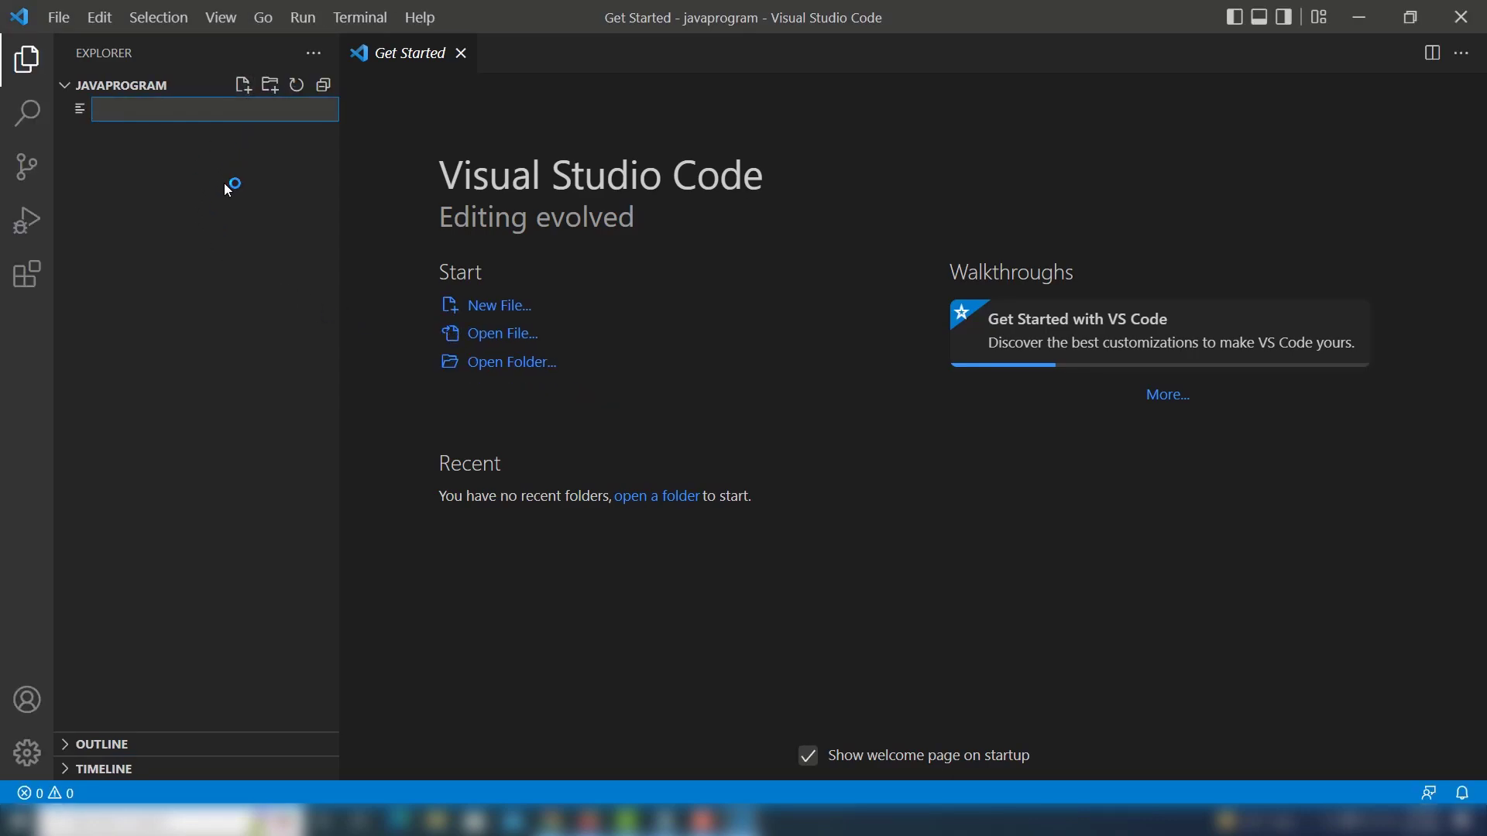
{"action": "type", "text": "D"}
{"action": "key", "text": "BackSpace"}
{"action": "type", "text": "Demo.java"}
{"action": "key", "text": "Return"}
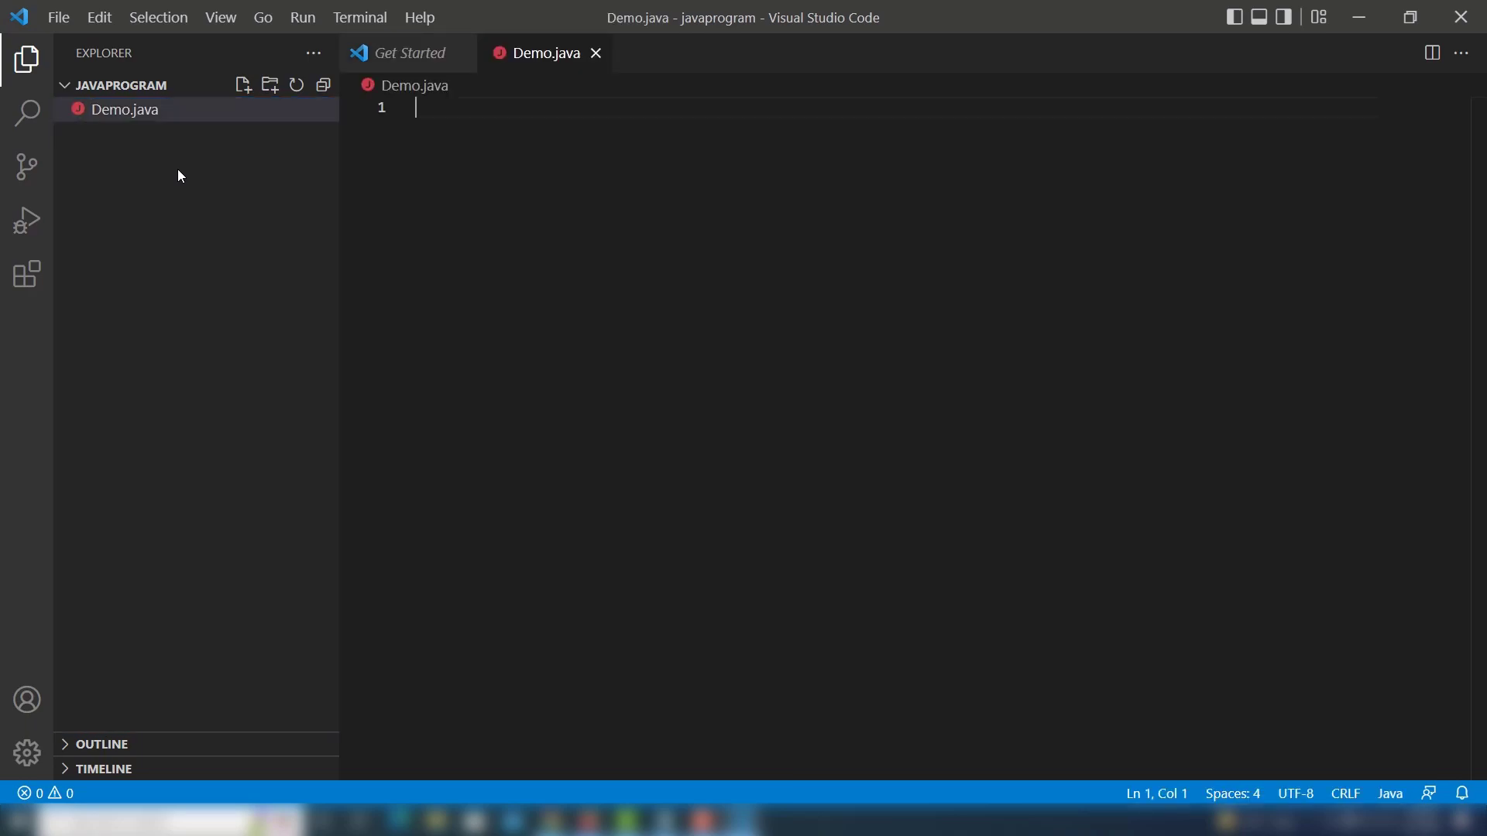
{"action": "left_click", "coordinate": [463, 54]}
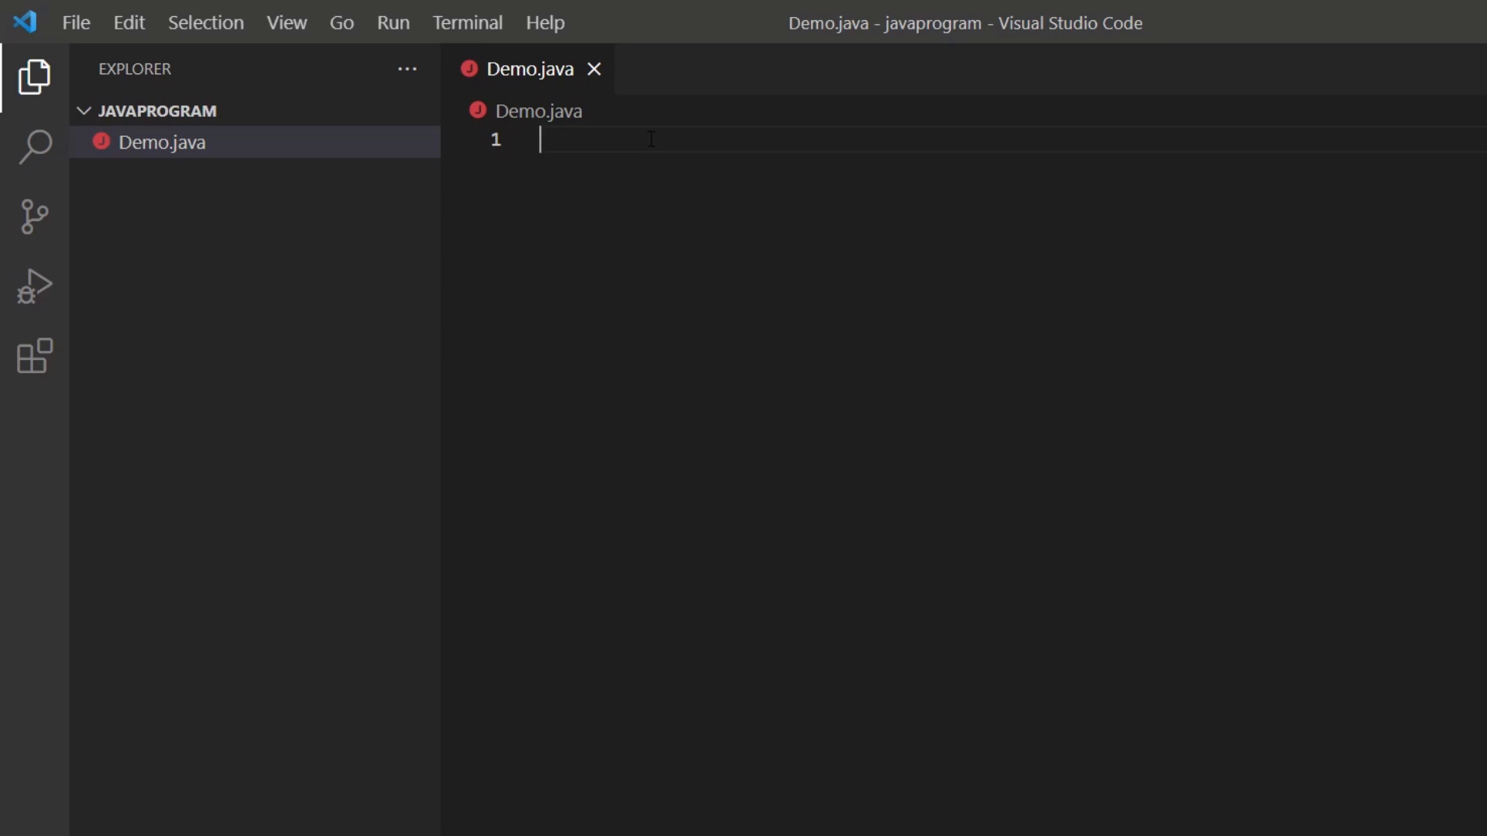
Declare public class Demo in Demo.java, with its opening and closing braces on separate lines.
{"action": "type", "text": "public "}
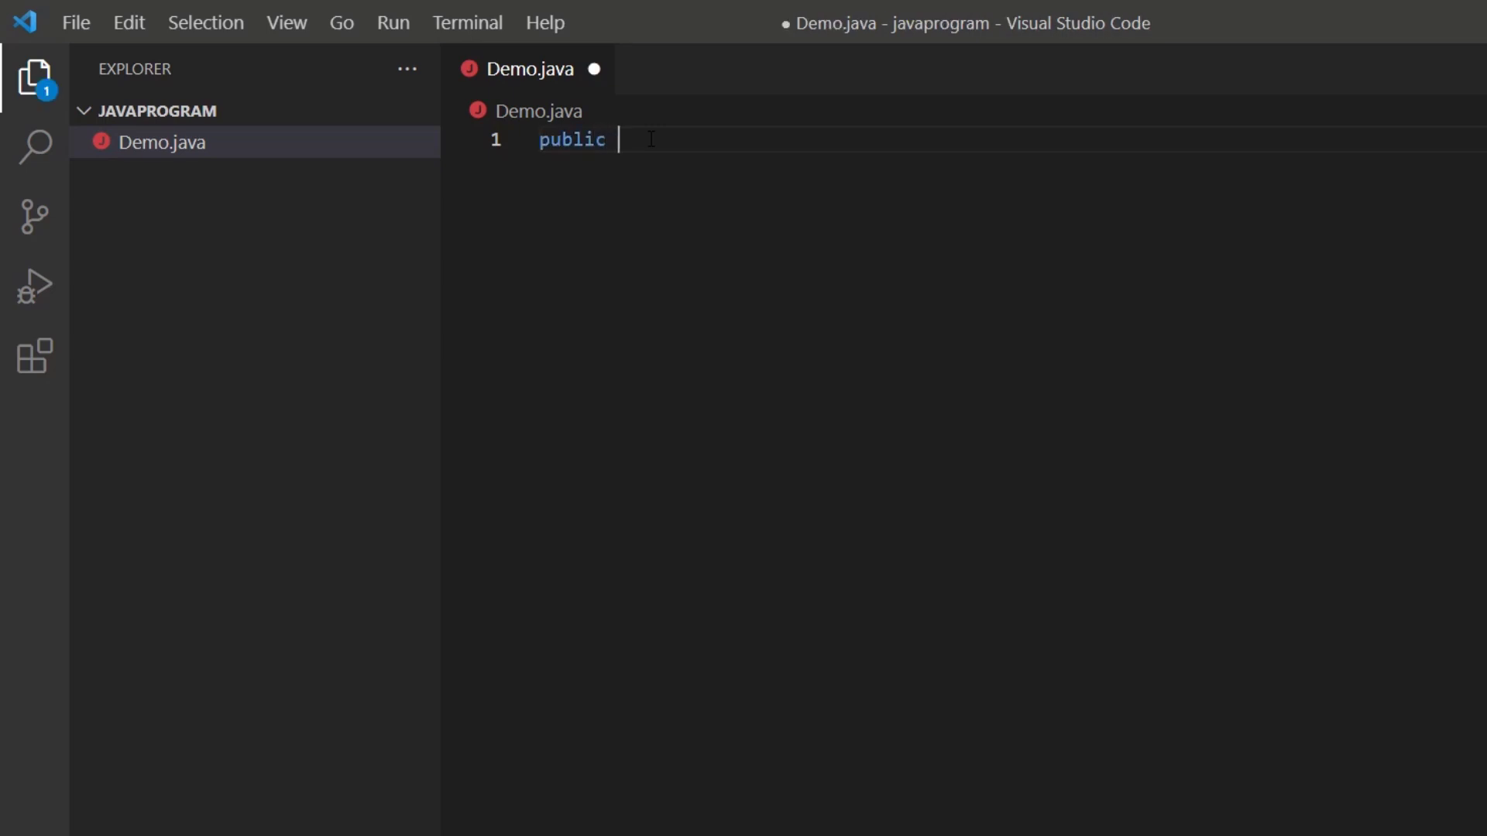
{"action": "type", "text": "class Demo{"}
{"action": "key", "text": "Left"}
{"action": "key", "text": "Return"}
{"action": "key", "text": "Right"}
{"action": "key", "text": "Return"}
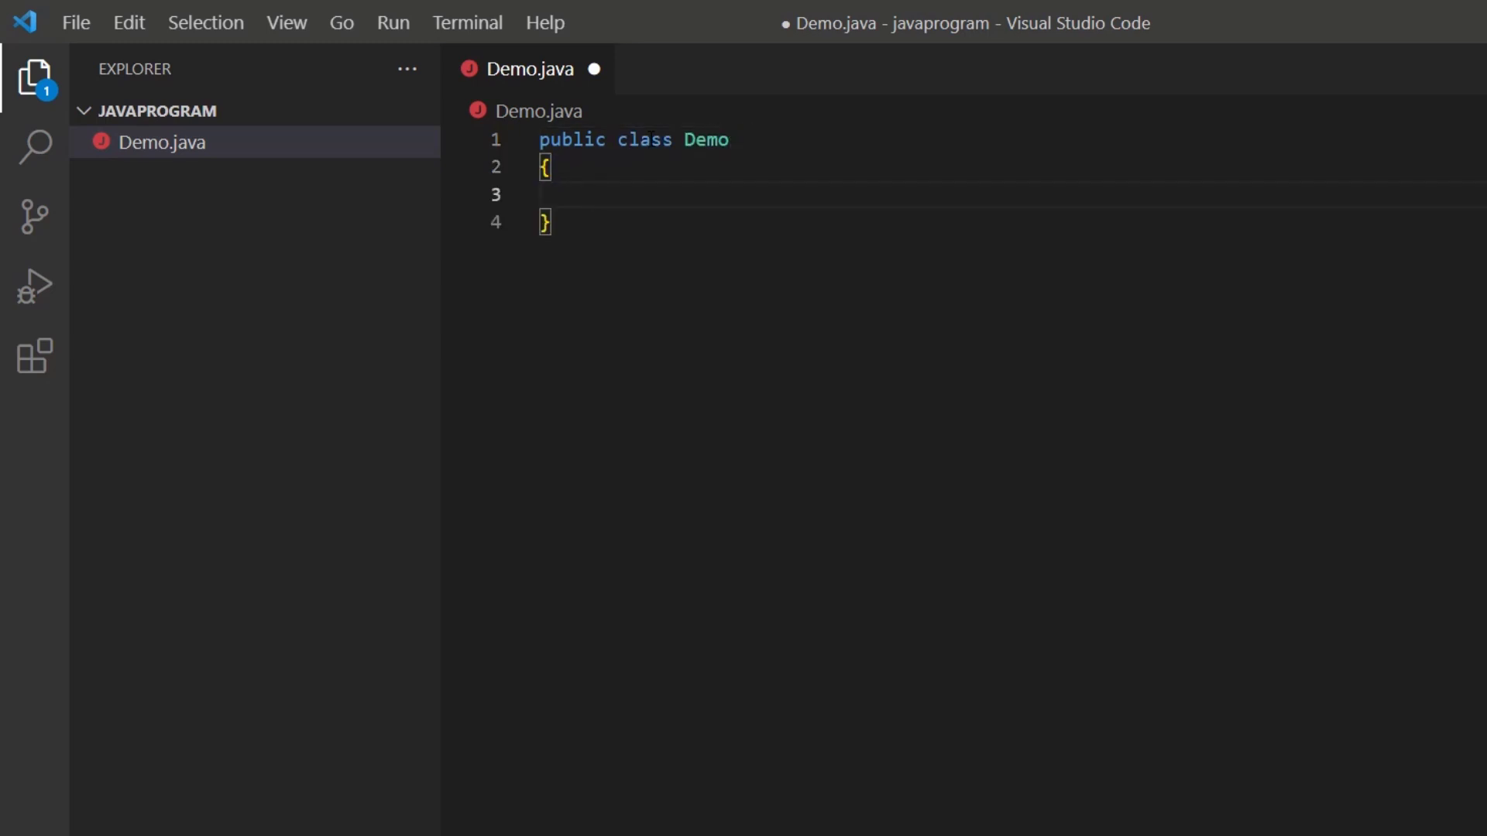
Add the method public static void main(String[]args) with an empty braced body inside the Demo class.
{"action": "type", "text": "public "}
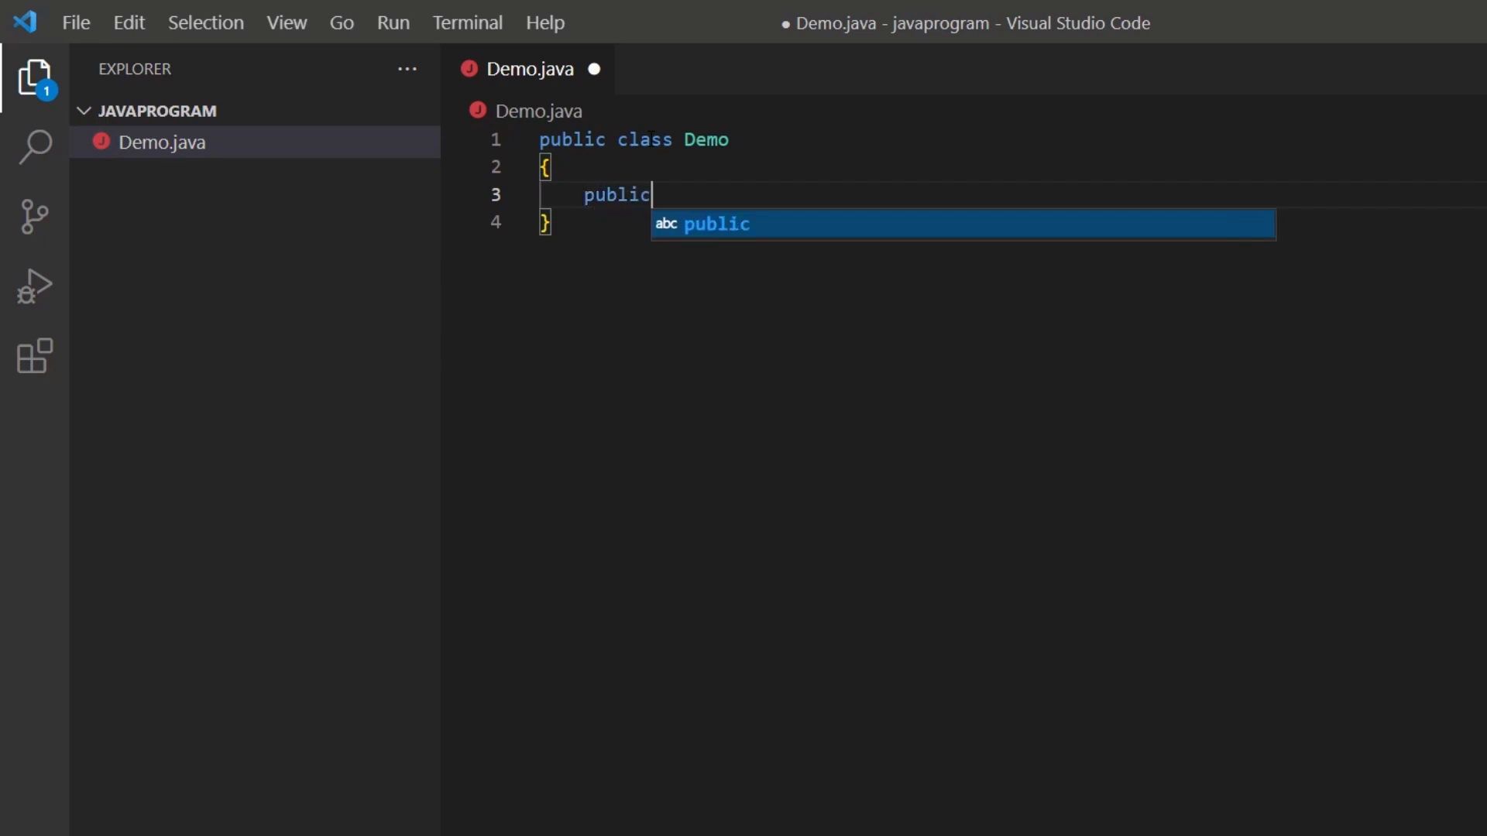
{"action": "type", "text": "s"}
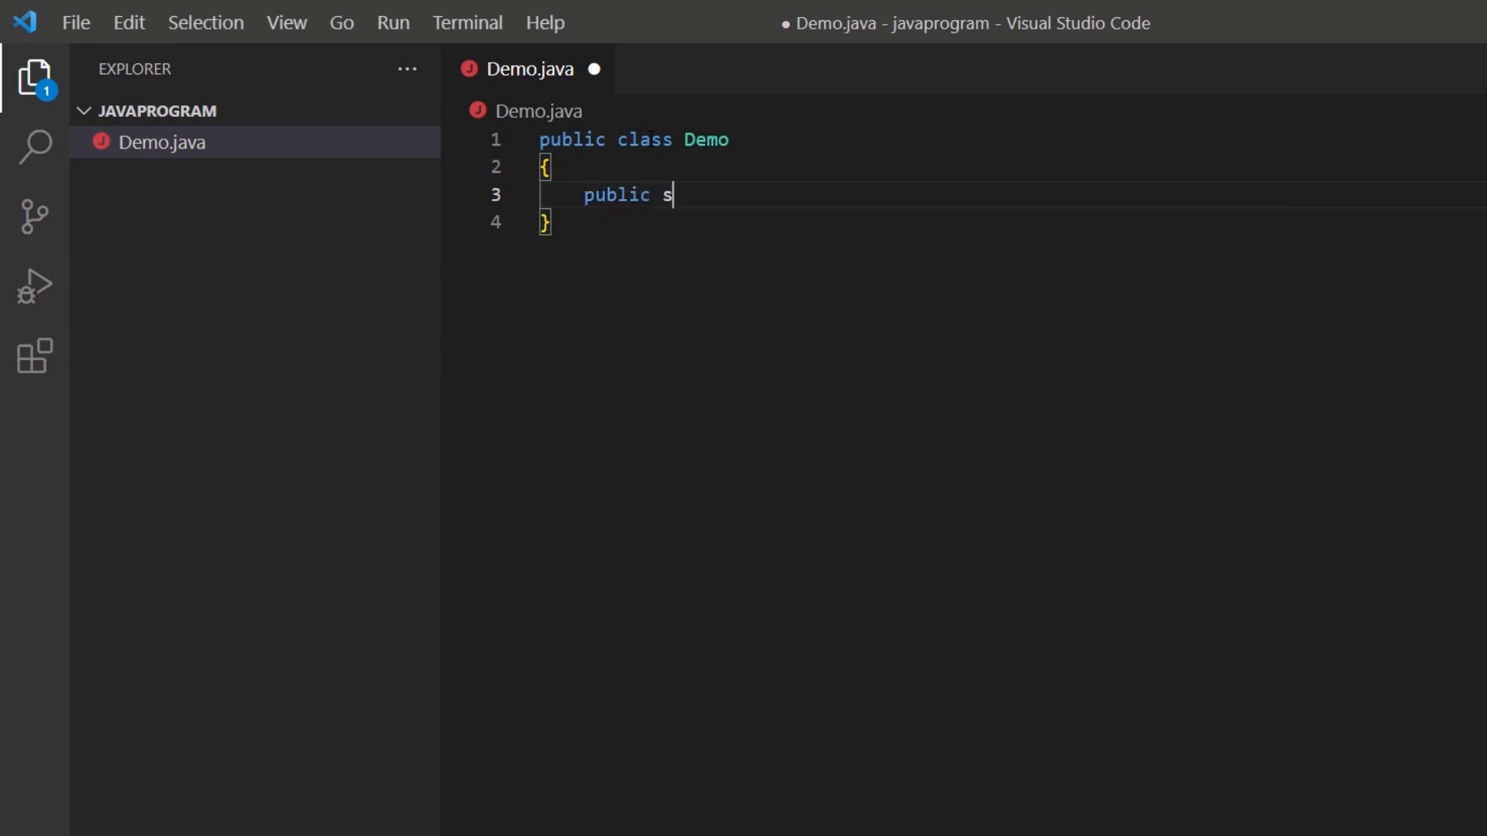
{"action": "type", "text": "tatic void m"}
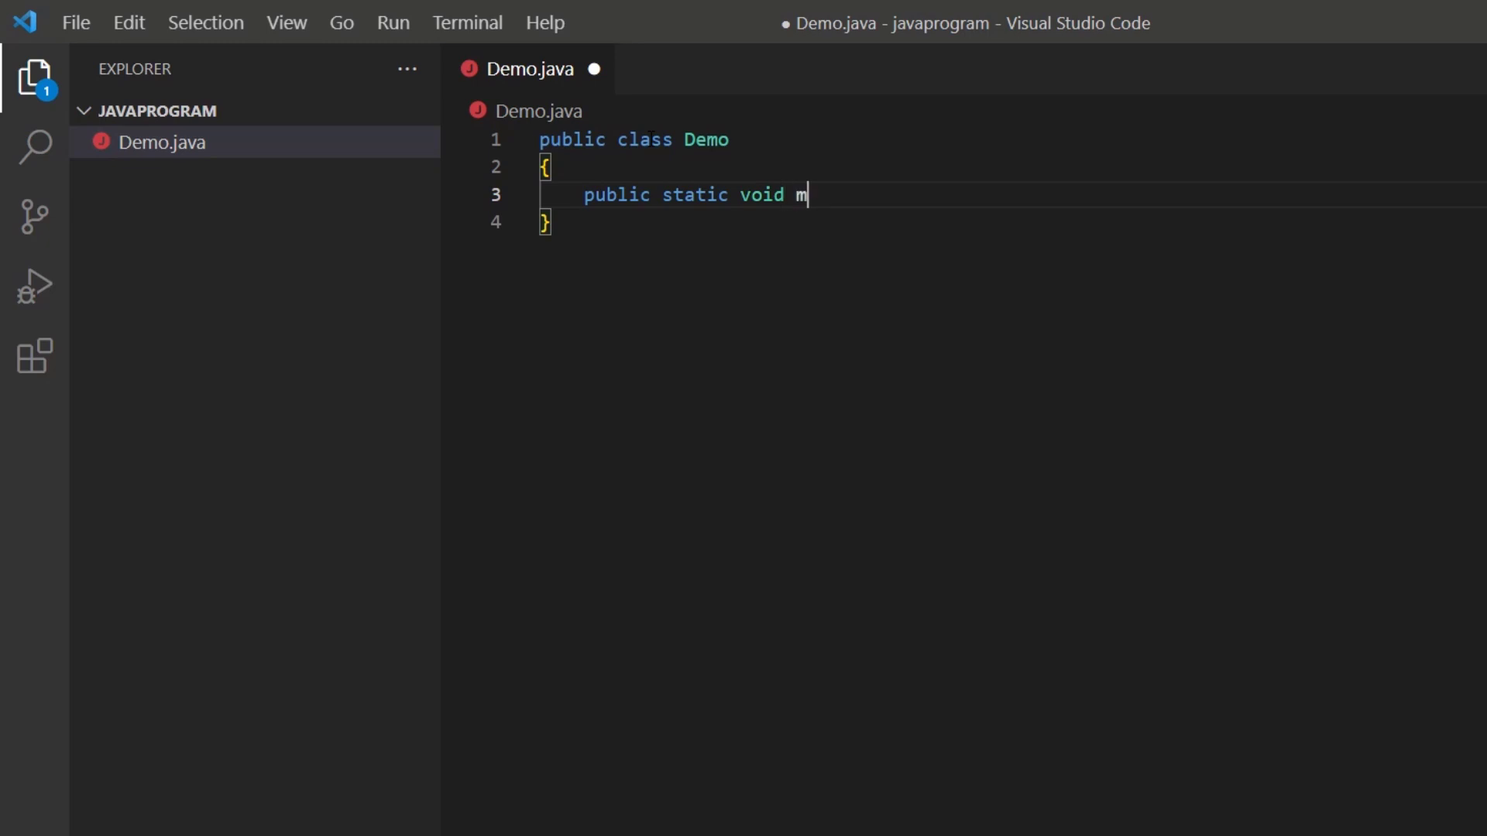
{"action": "type", "text": "ain(S"}
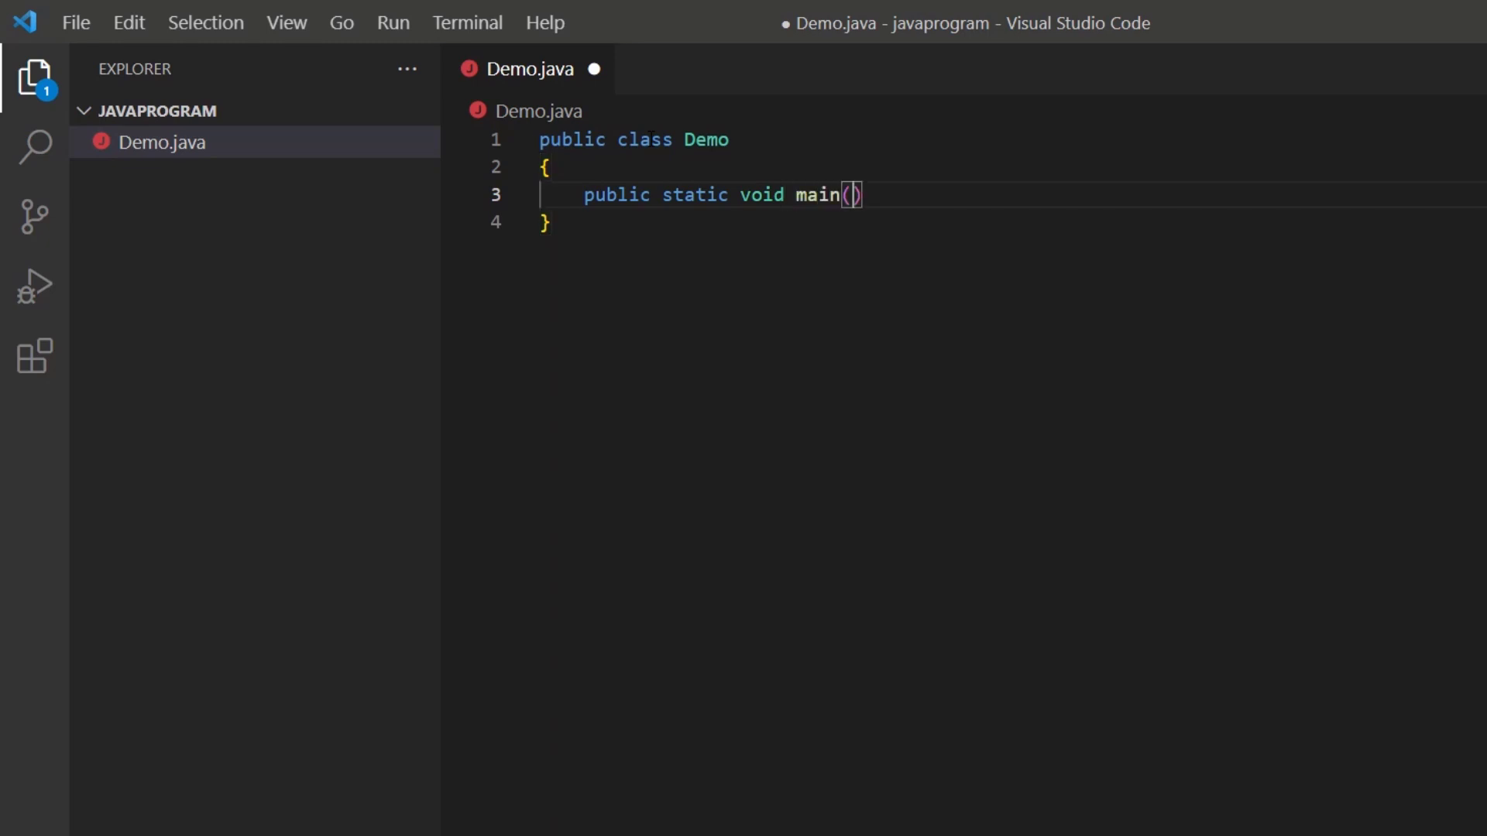
{"action": "type", "text": "tring[]args"}
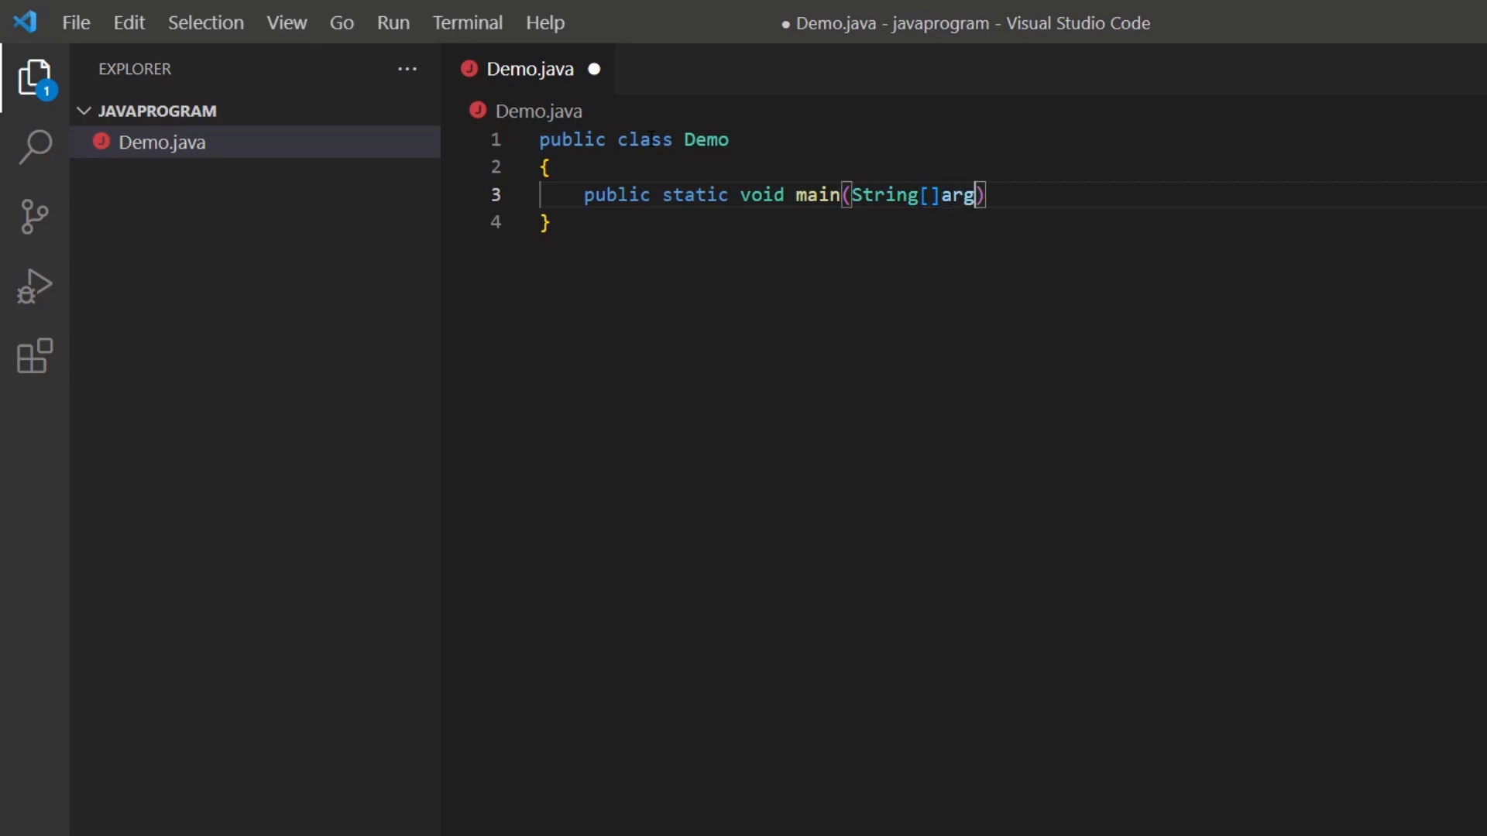
{"action": "type", "text": ")"}
{"action": "key", "text": "Return"}
{"action": "type", "text": "{"}
{"action": "key", "text": "Return"}
{"action": "left_click_drag", "start_coordinate": [987, 194], "coordinate": [940, 194]}
{"action": "left_click", "coordinate": [839, 249]}
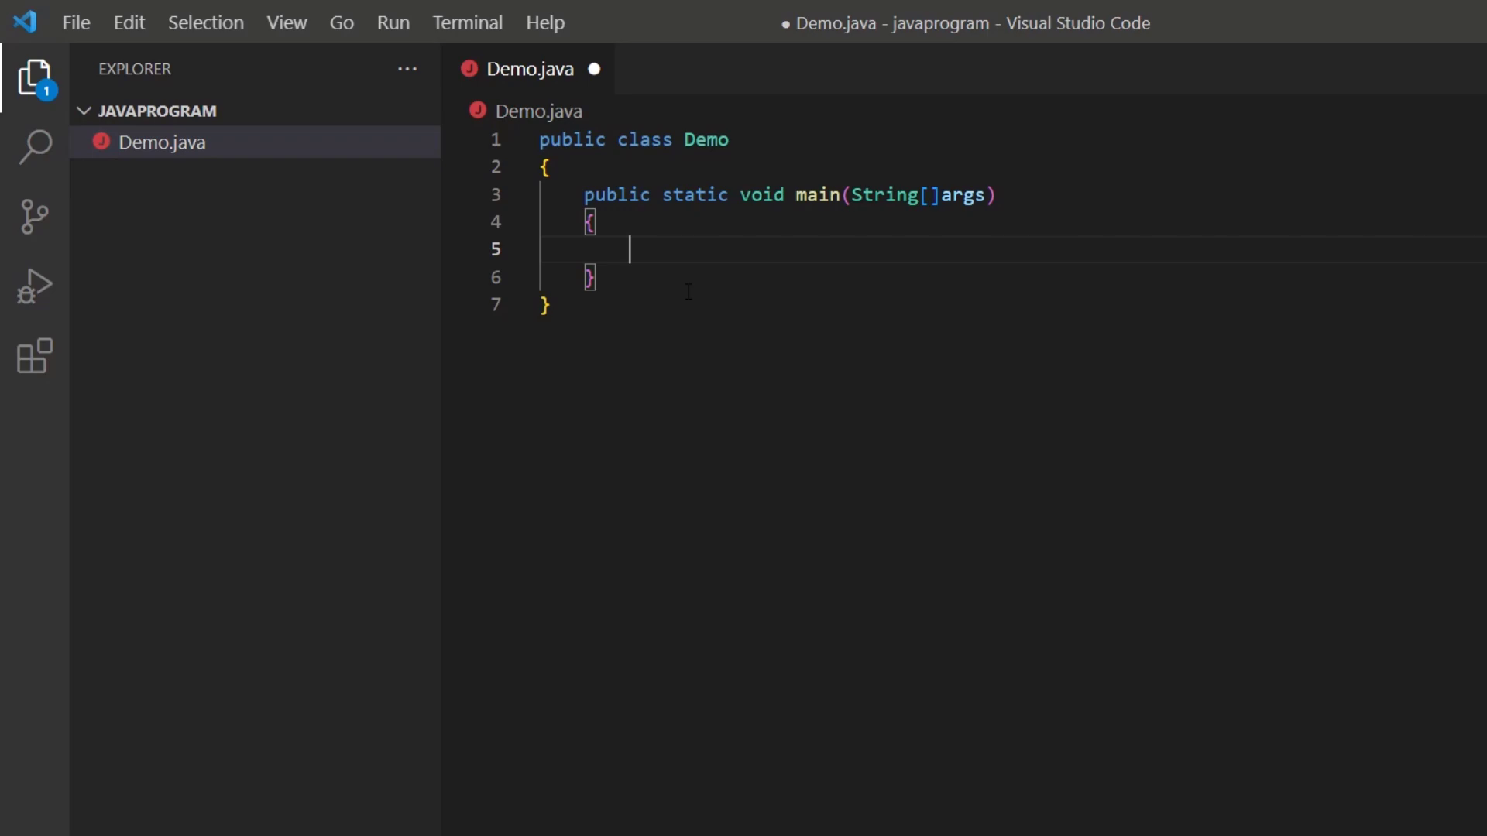
Add the statement System.out.println("Hello Guys"); inside the main method of Demo.java and save the file.
{"action": "type", "text": "System.o"}
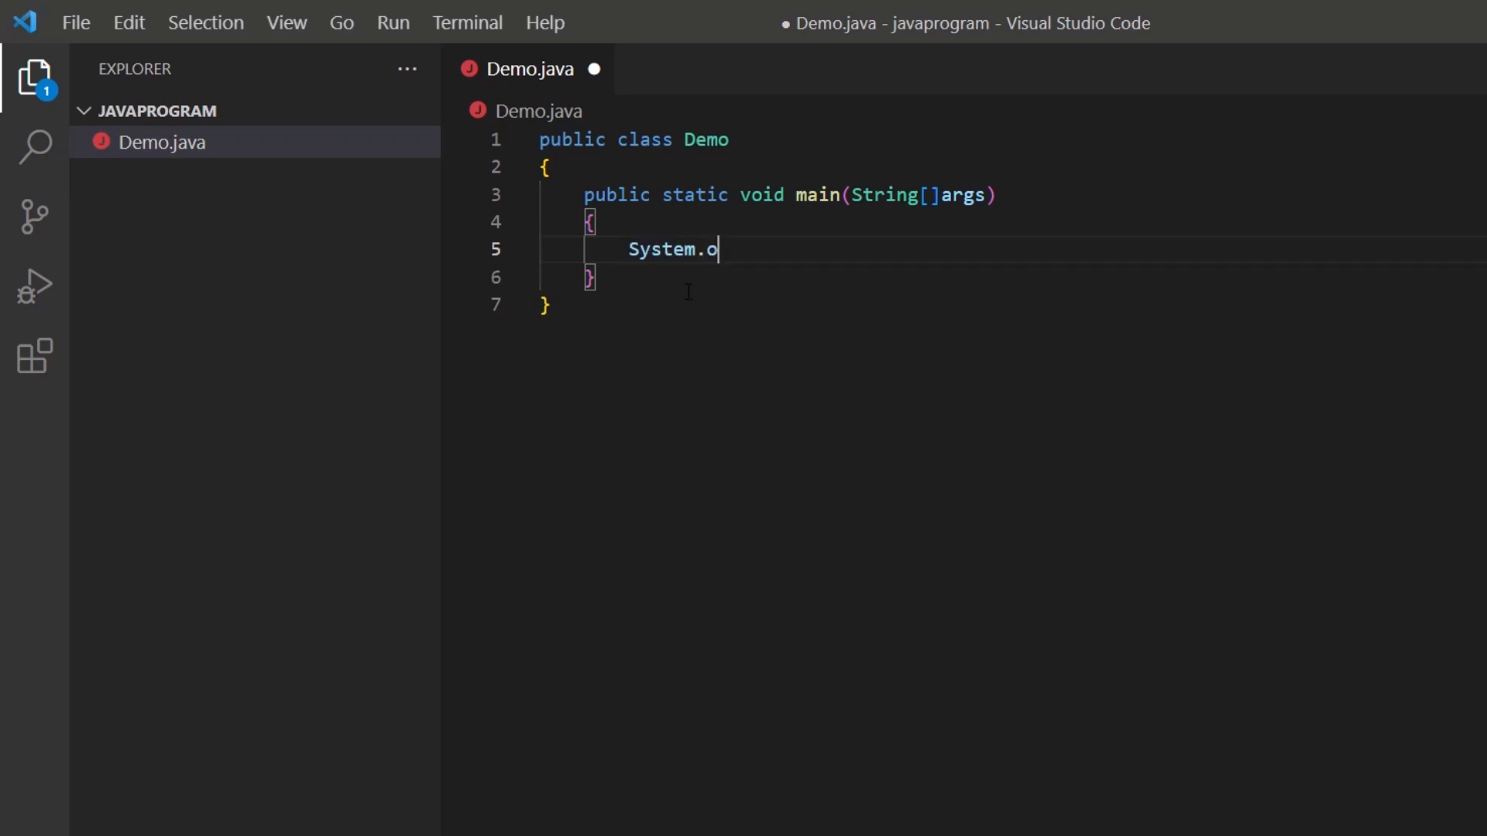
{"action": "type", "text": "ut.printl"}
{"action": "type", "text": "n(\"Hel"}
{"action": "type", "text": "lo Guys\")"}
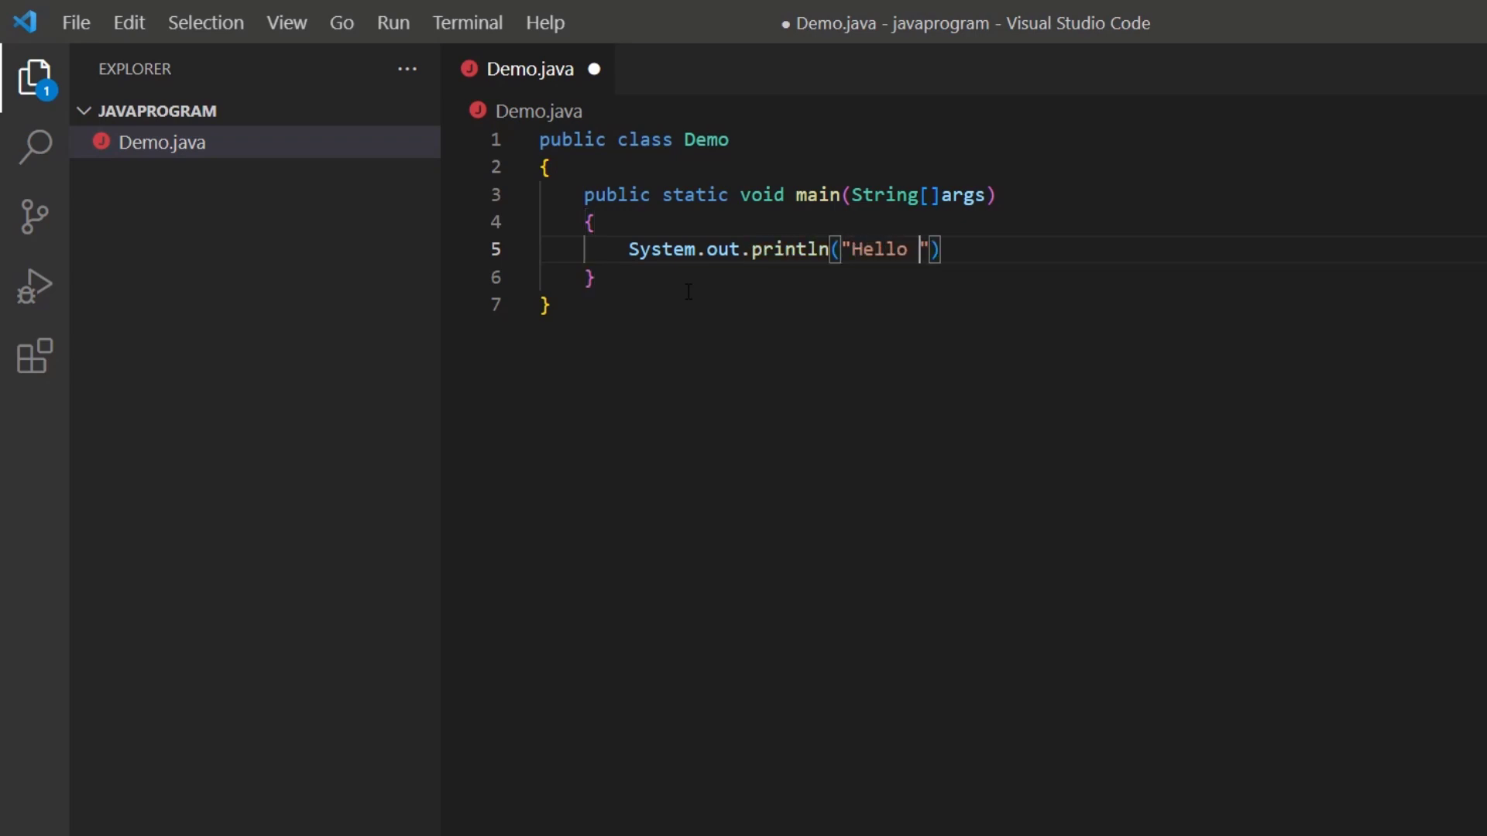
{"action": "type", "text": ";"}
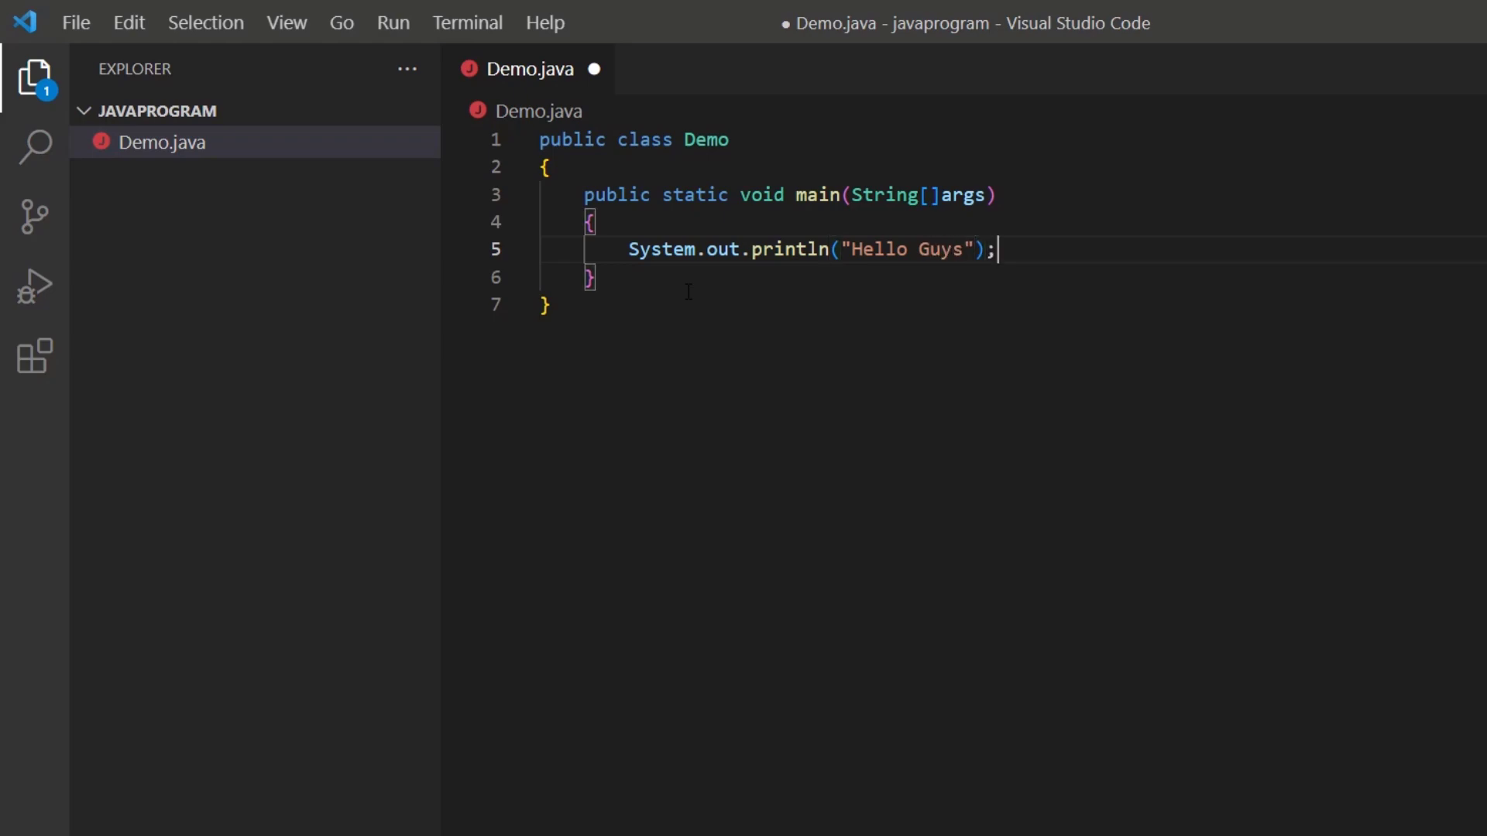
{"action": "key", "text": "ctrl+s"}
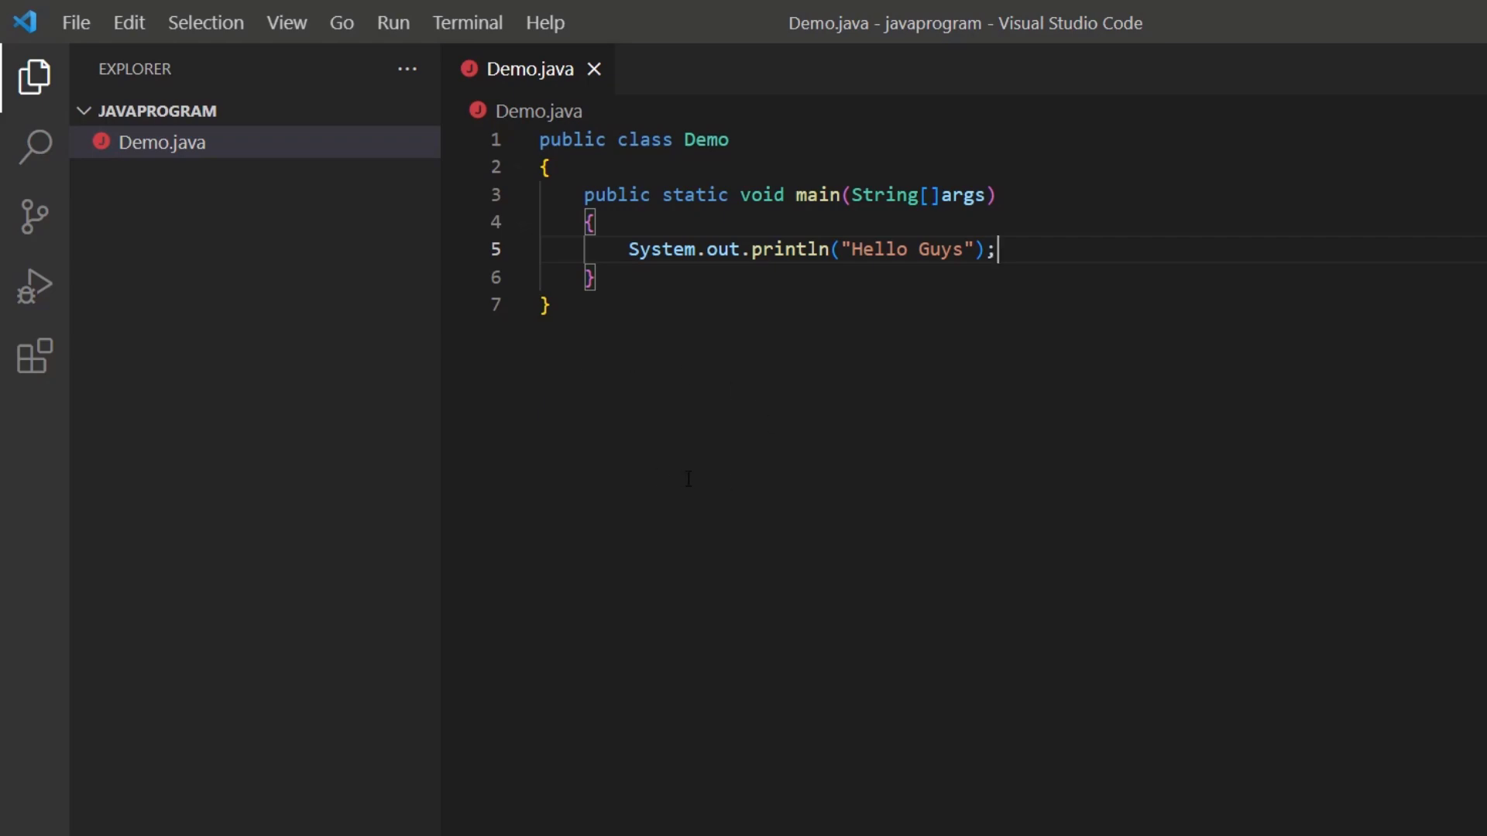
Open a new integrated terminal and compile the program with javac Demo.java.
{"action": "left_click", "coordinate": [482, 28]}
{"action": "left_click", "coordinate": [419, 64]}
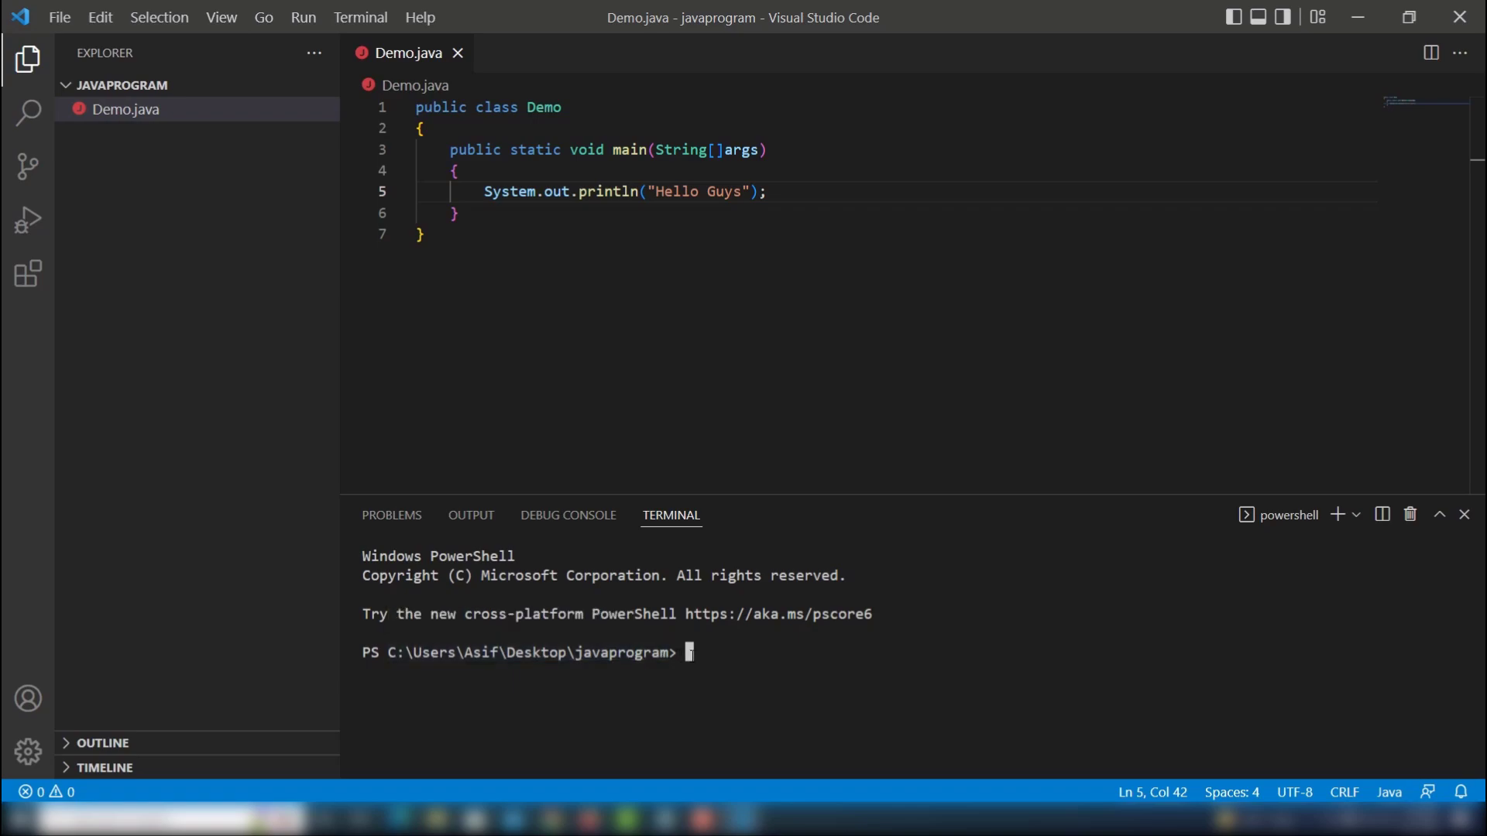
{"action": "type", "text": "javac Demo.java"}
{"action": "key", "text": "Return"}
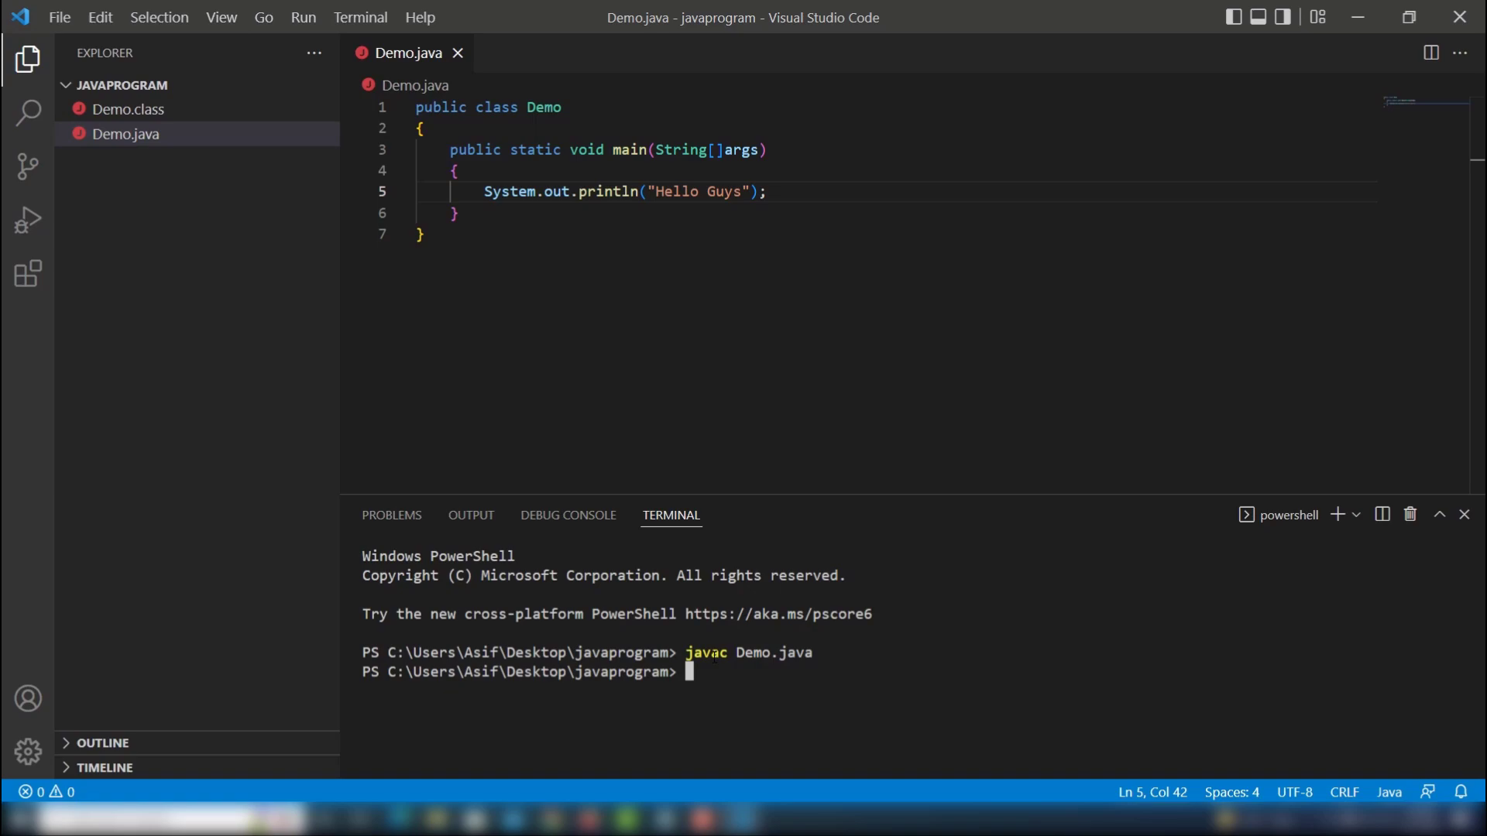
Run the program in the terminal with java Demo.java and highlight the output line.
{"action": "type", "text": "java Demo.java"}
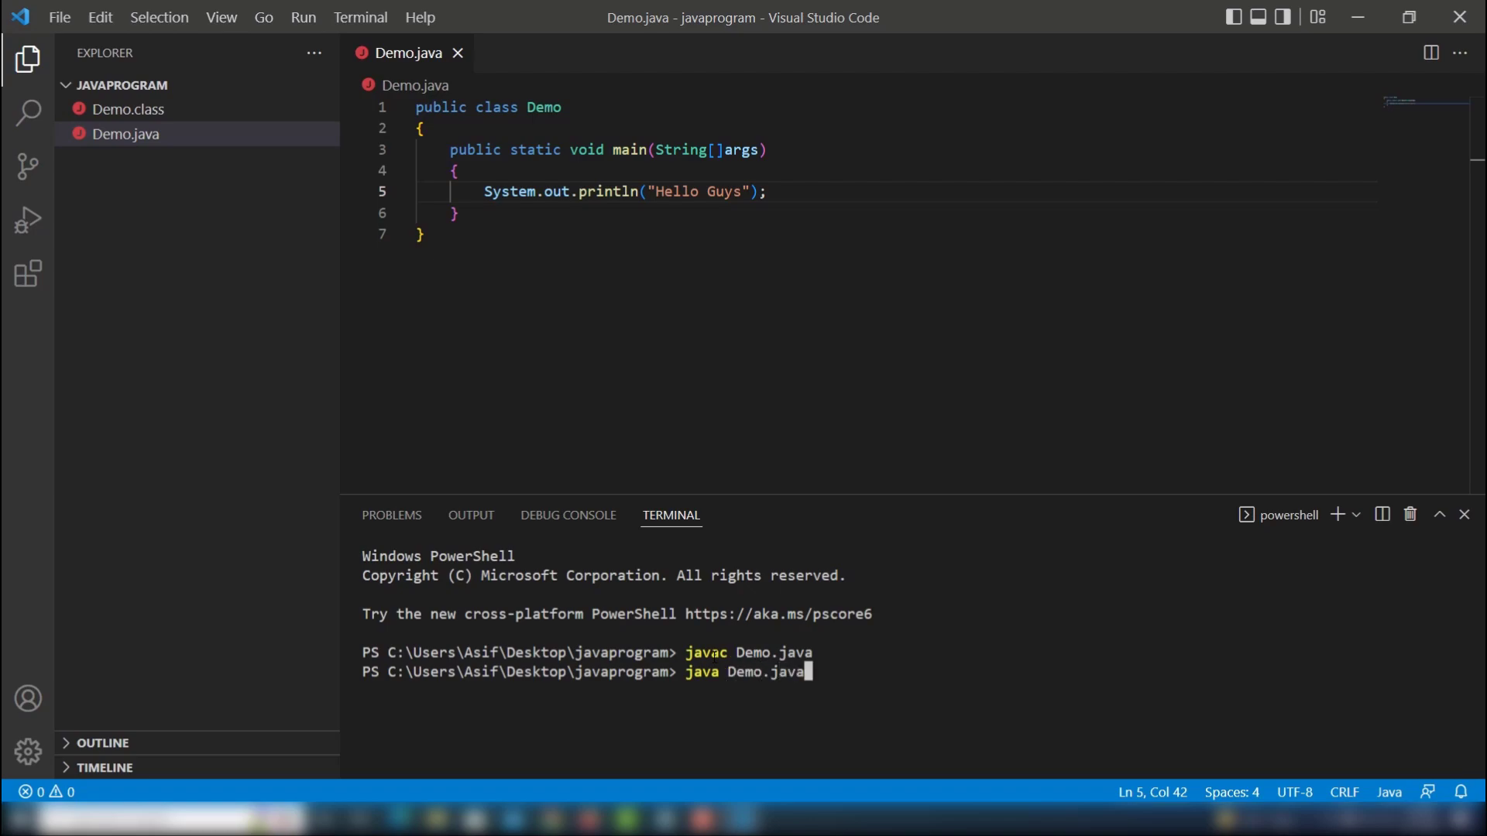
{"action": "key", "text": "Return"}
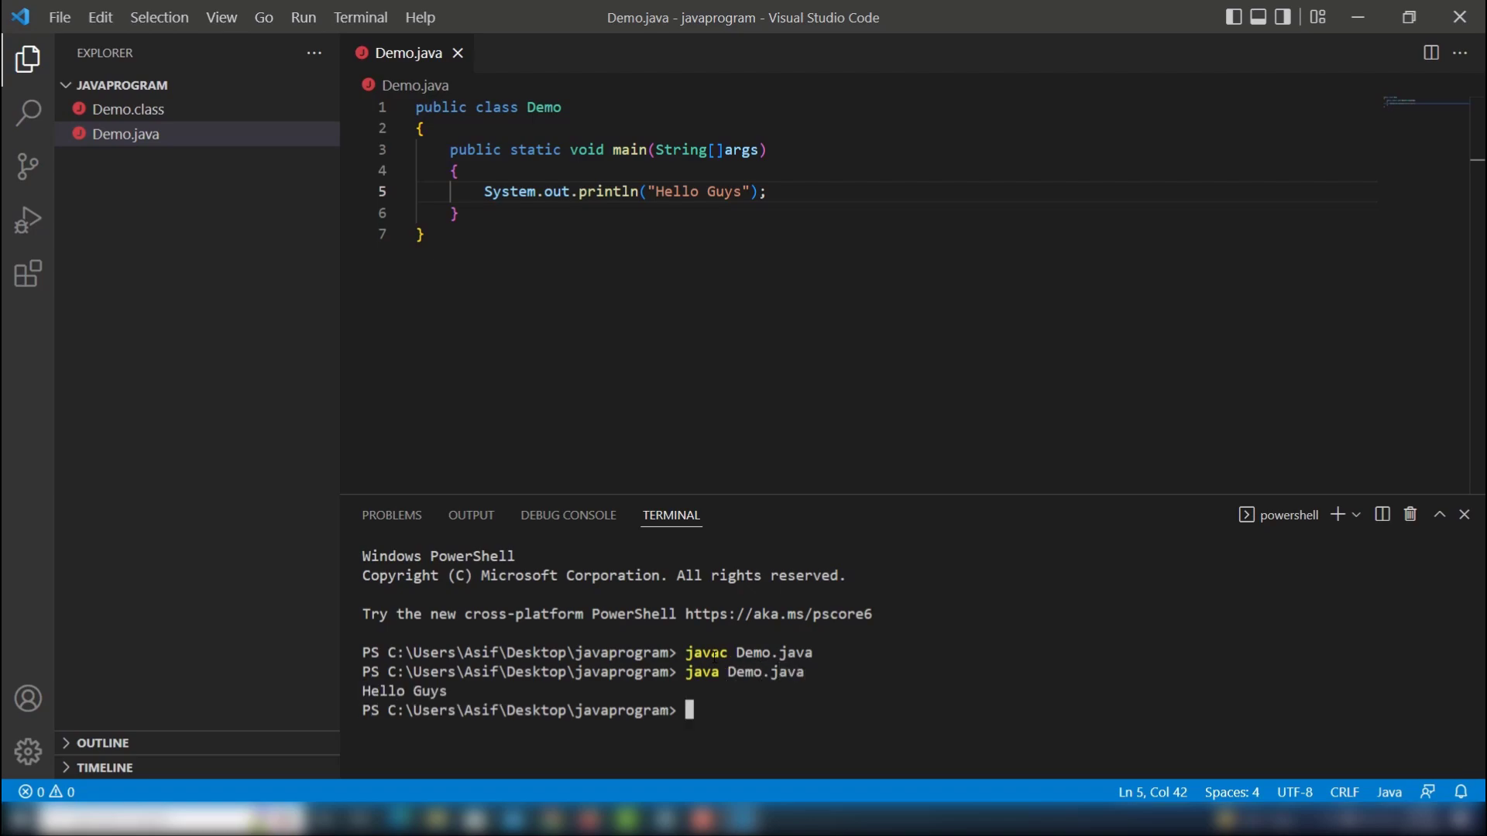
{"action": "left_click_drag", "start_coordinate": [465, 691], "coordinate": [362, 692]}
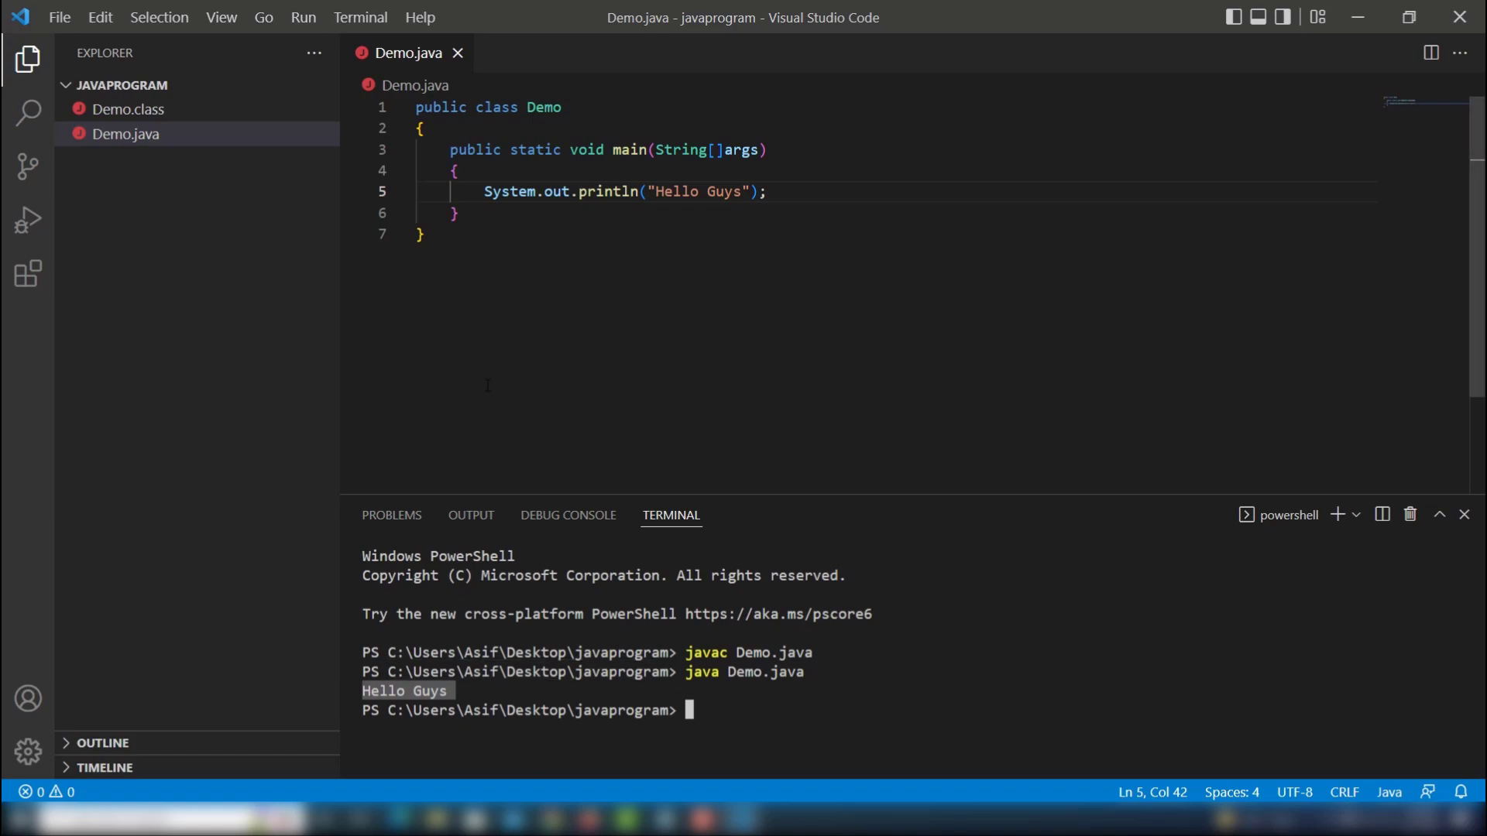
Close Visual Studio Code, open the desktop folder javaprogram and delete the Demo.class and Demo.java files in it.
{"action": "left_click", "coordinate": [1435, 32]}
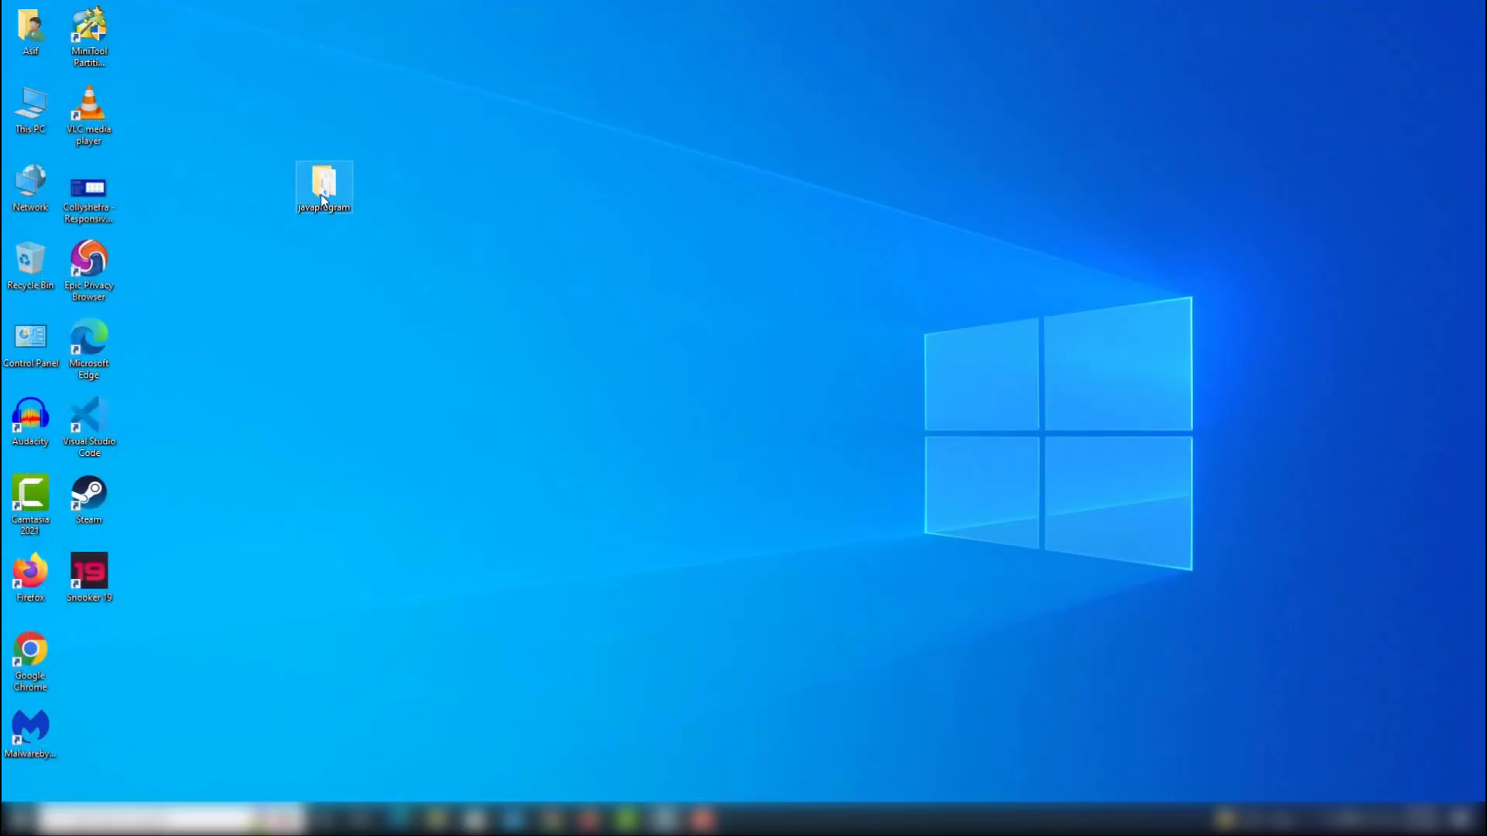
{"action": "double_click", "coordinate": [329, 197]}
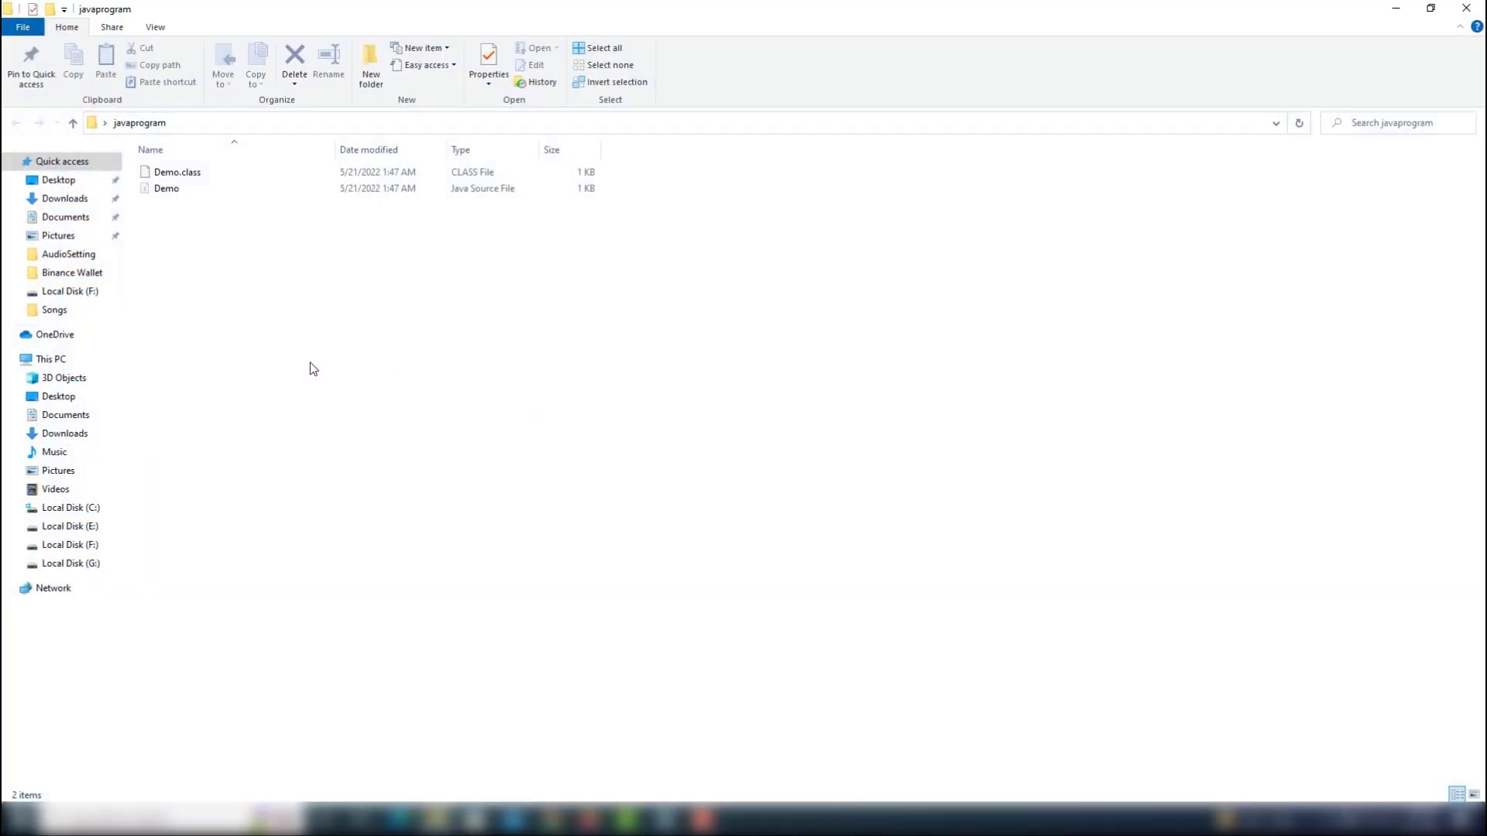
{"action": "left_click_drag", "start_coordinate": [312, 365], "coordinate": [153, 161]}
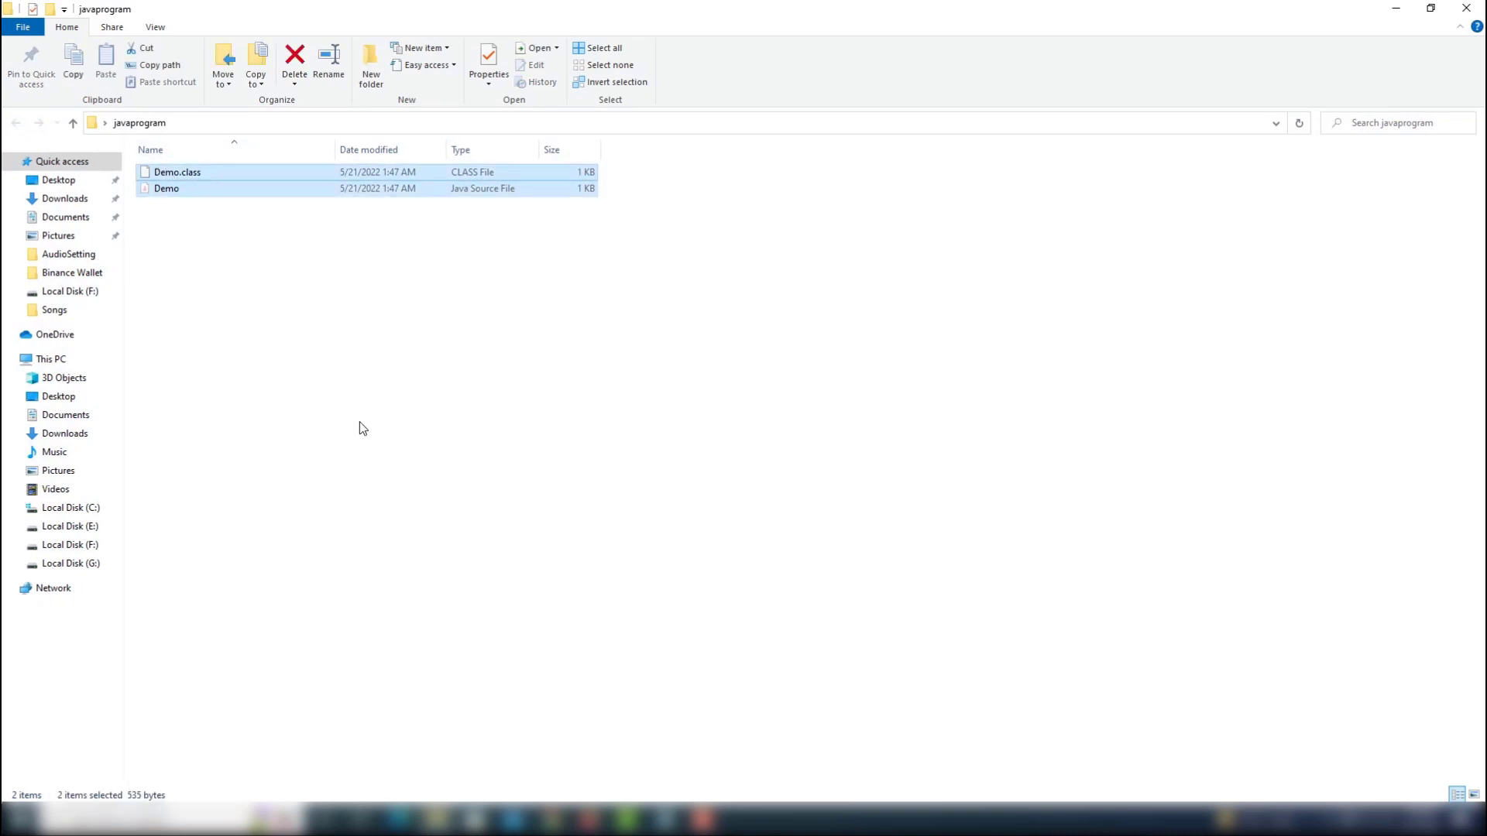
{"action": "key", "text": "Delete"}
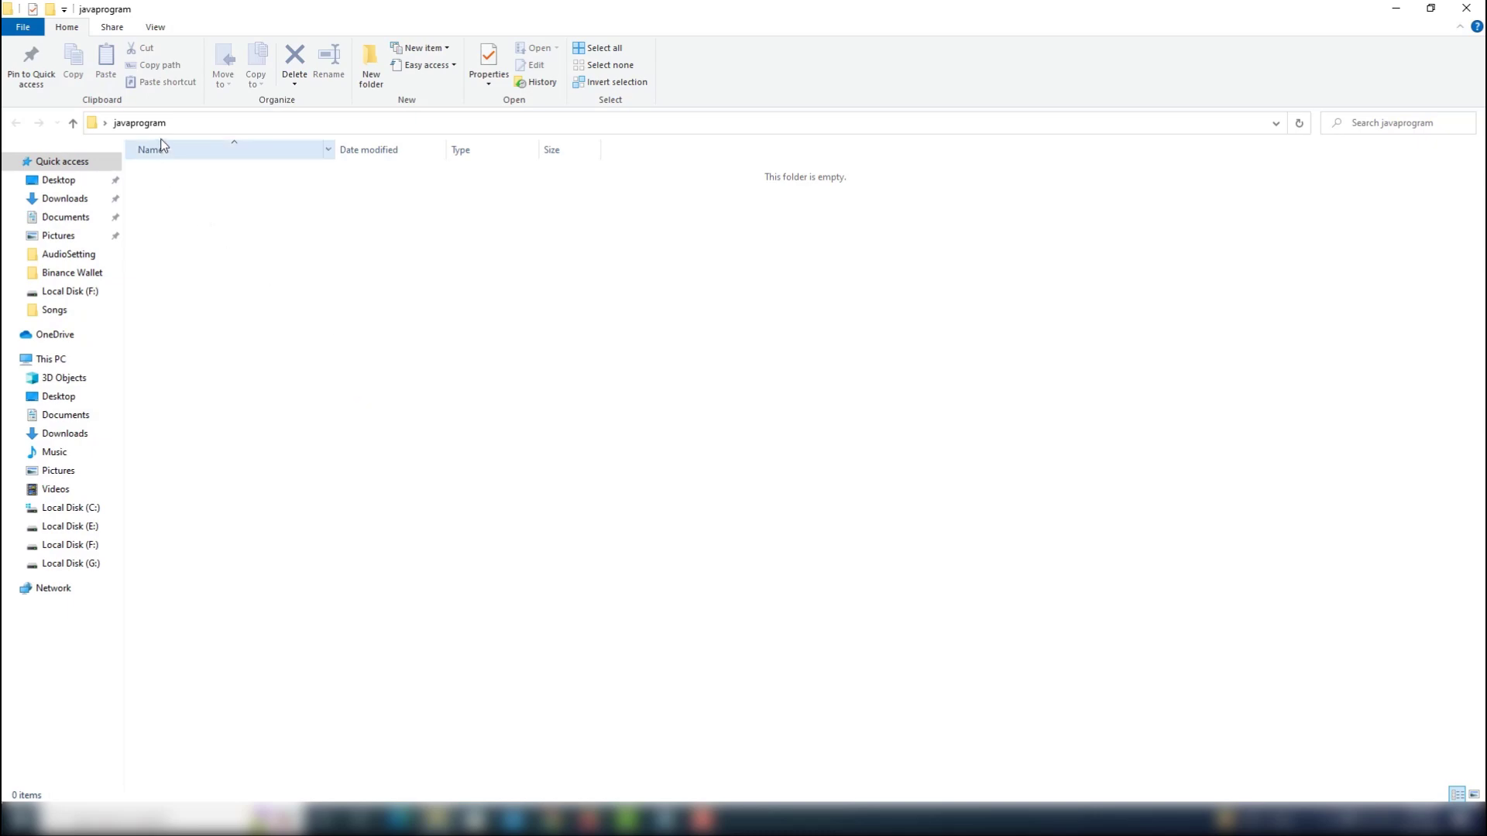
Open a PowerShell window for the javaprogram folder and move it slightly down over the folder window.
{"action": "right_click", "coordinate": [292, 351]}
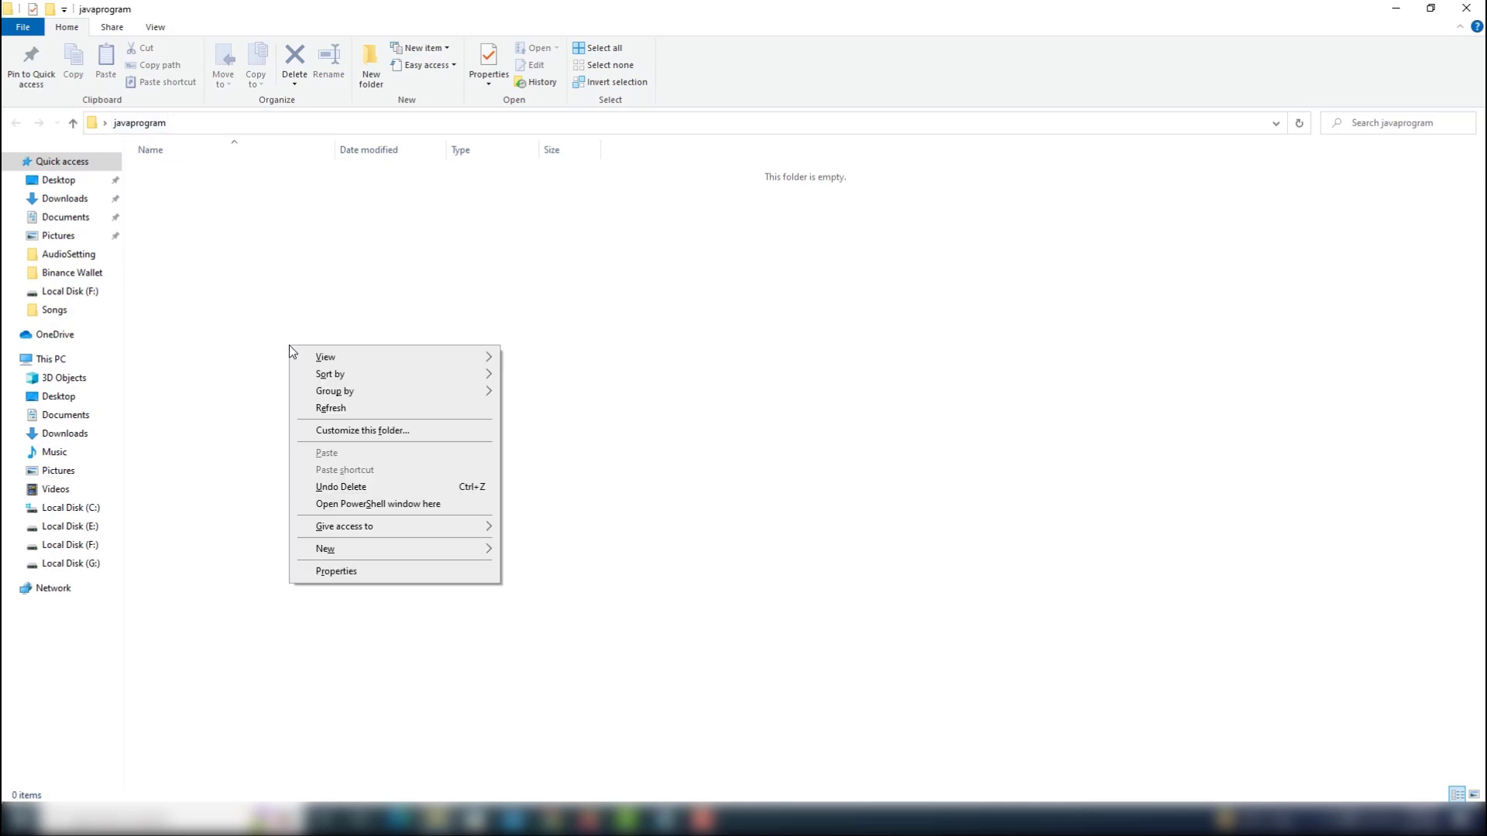
{"action": "left_click", "coordinate": [381, 505]}
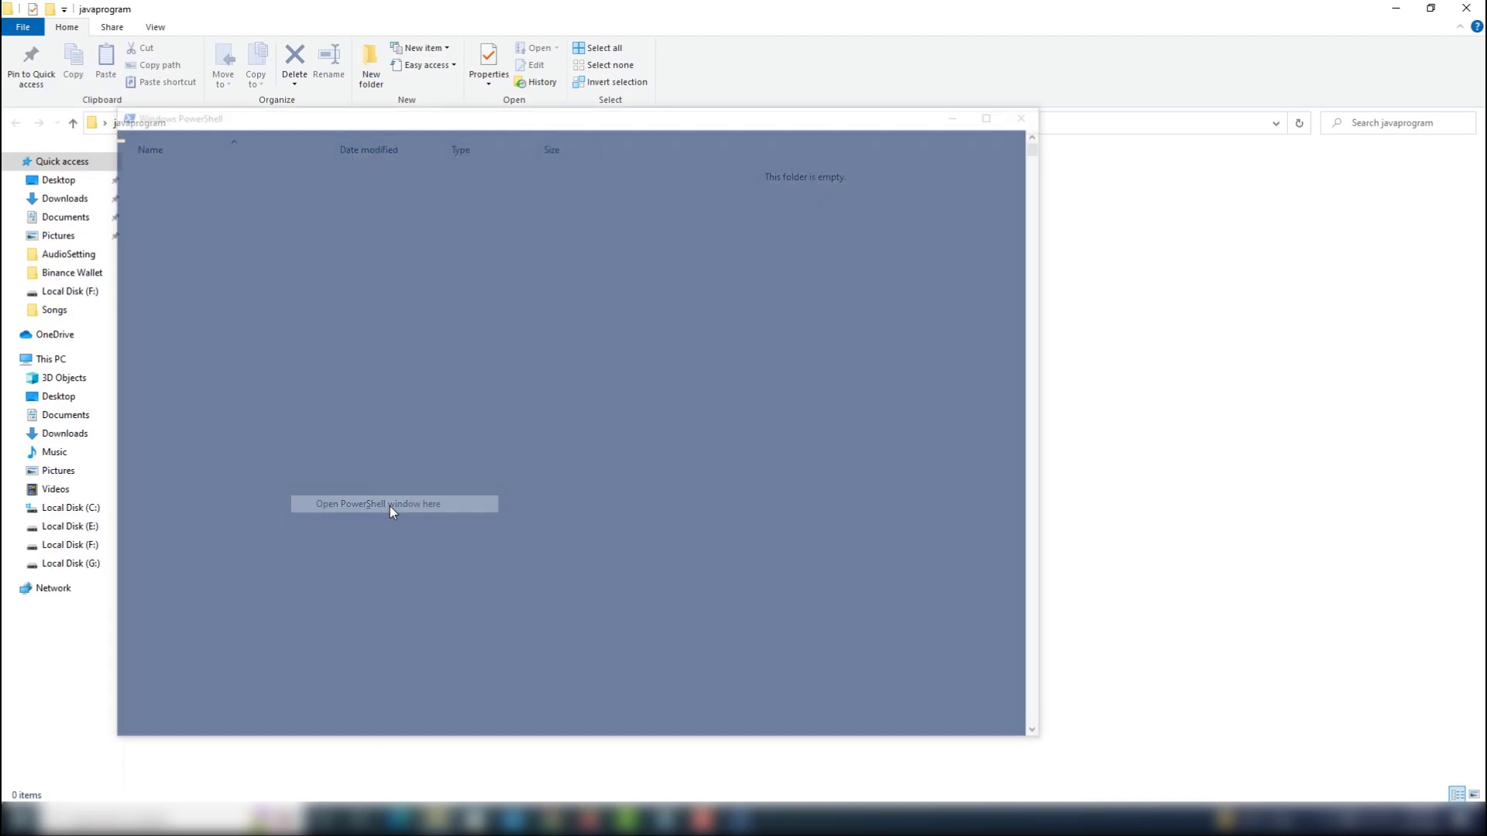
{"action": "left_click_drag", "start_coordinate": [431, 119], "coordinate": [463, 167]}
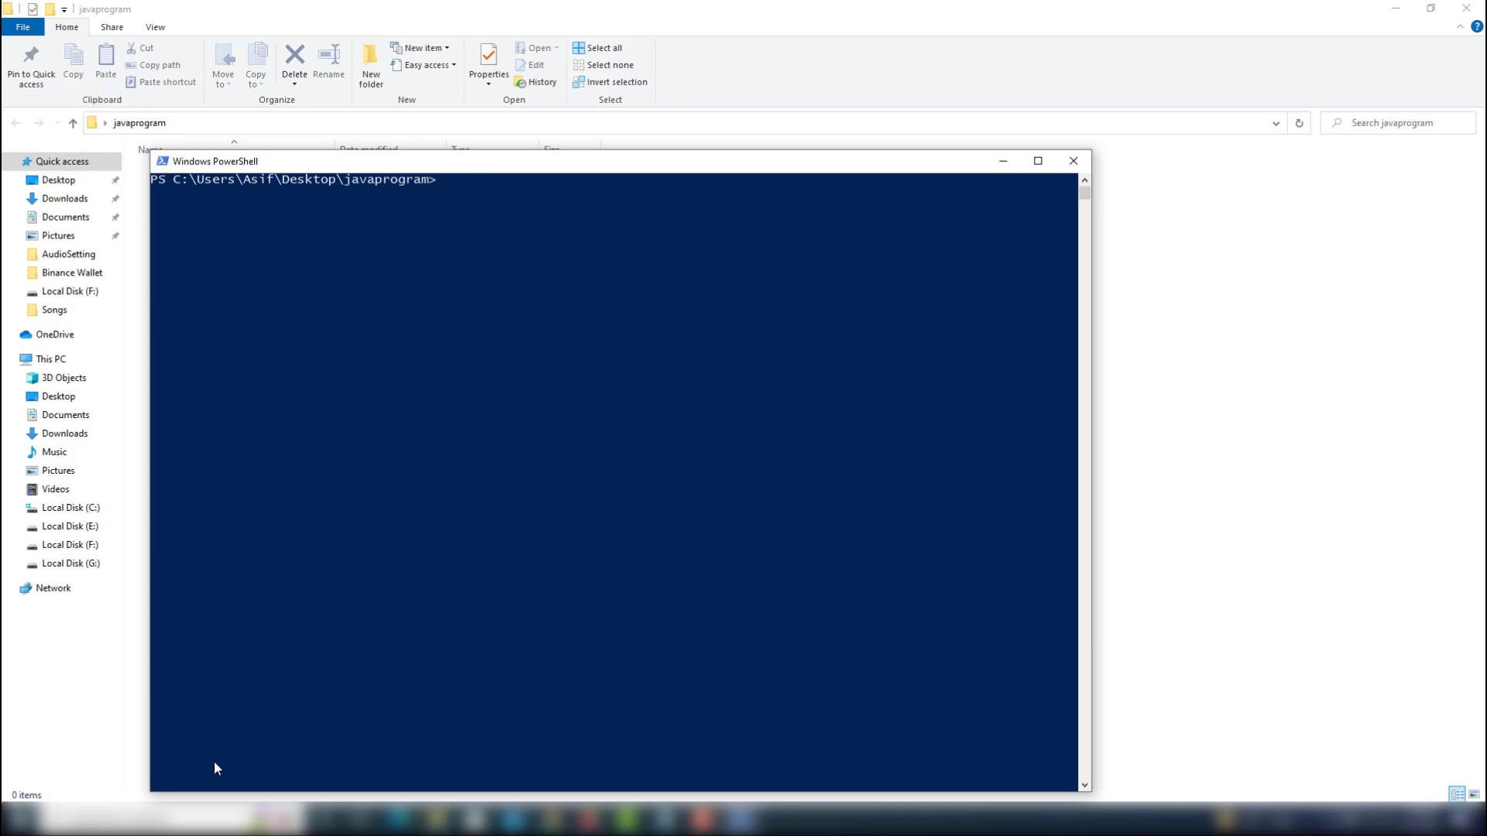
Find Notepad through the Windows search and launch it.
{"action": "left_click", "coordinate": [217, 818]}
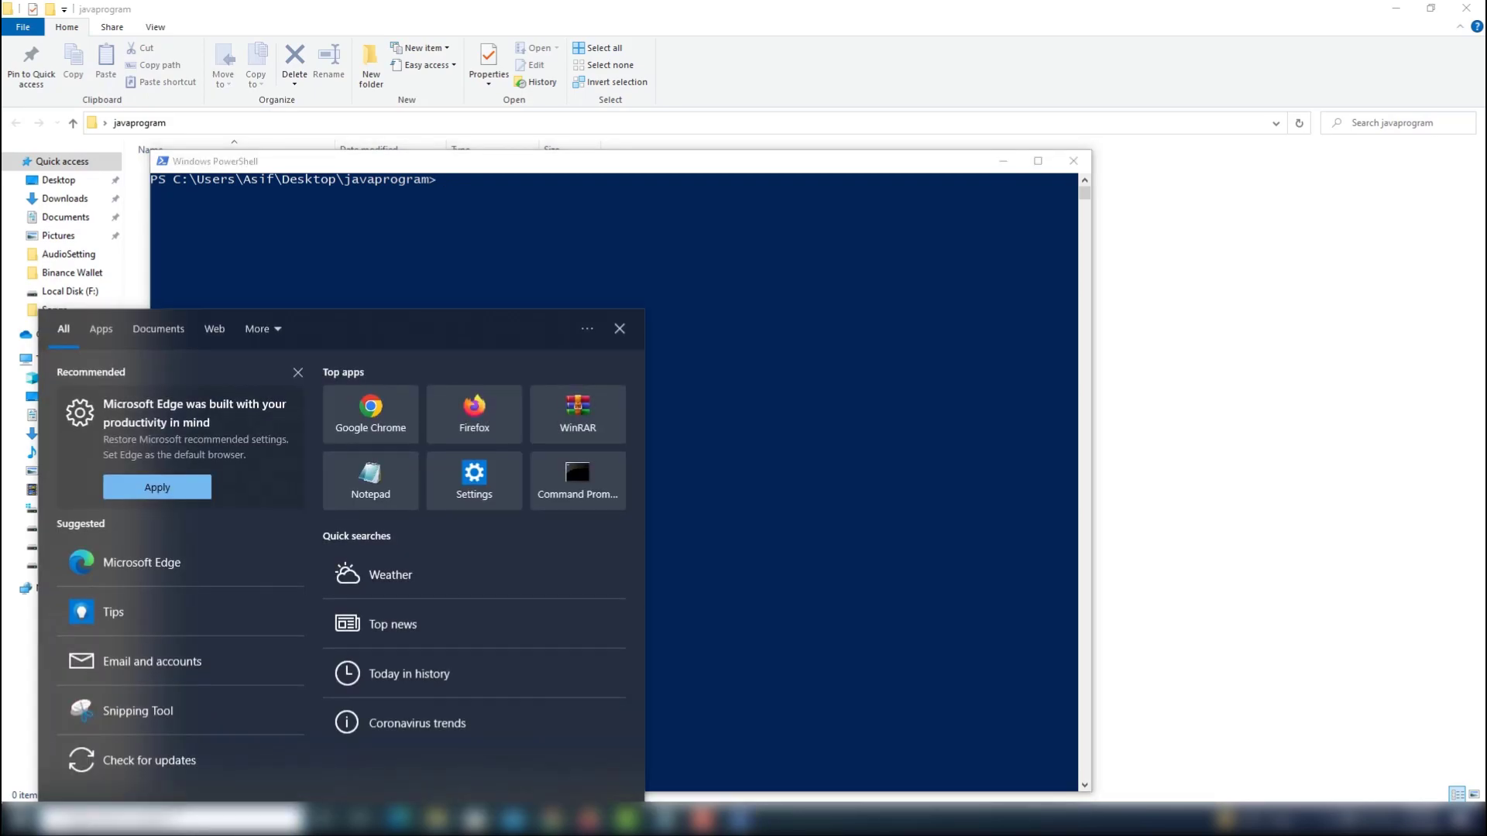
{"action": "type", "text": "notepad"}
{"action": "key", "text": "Return"}
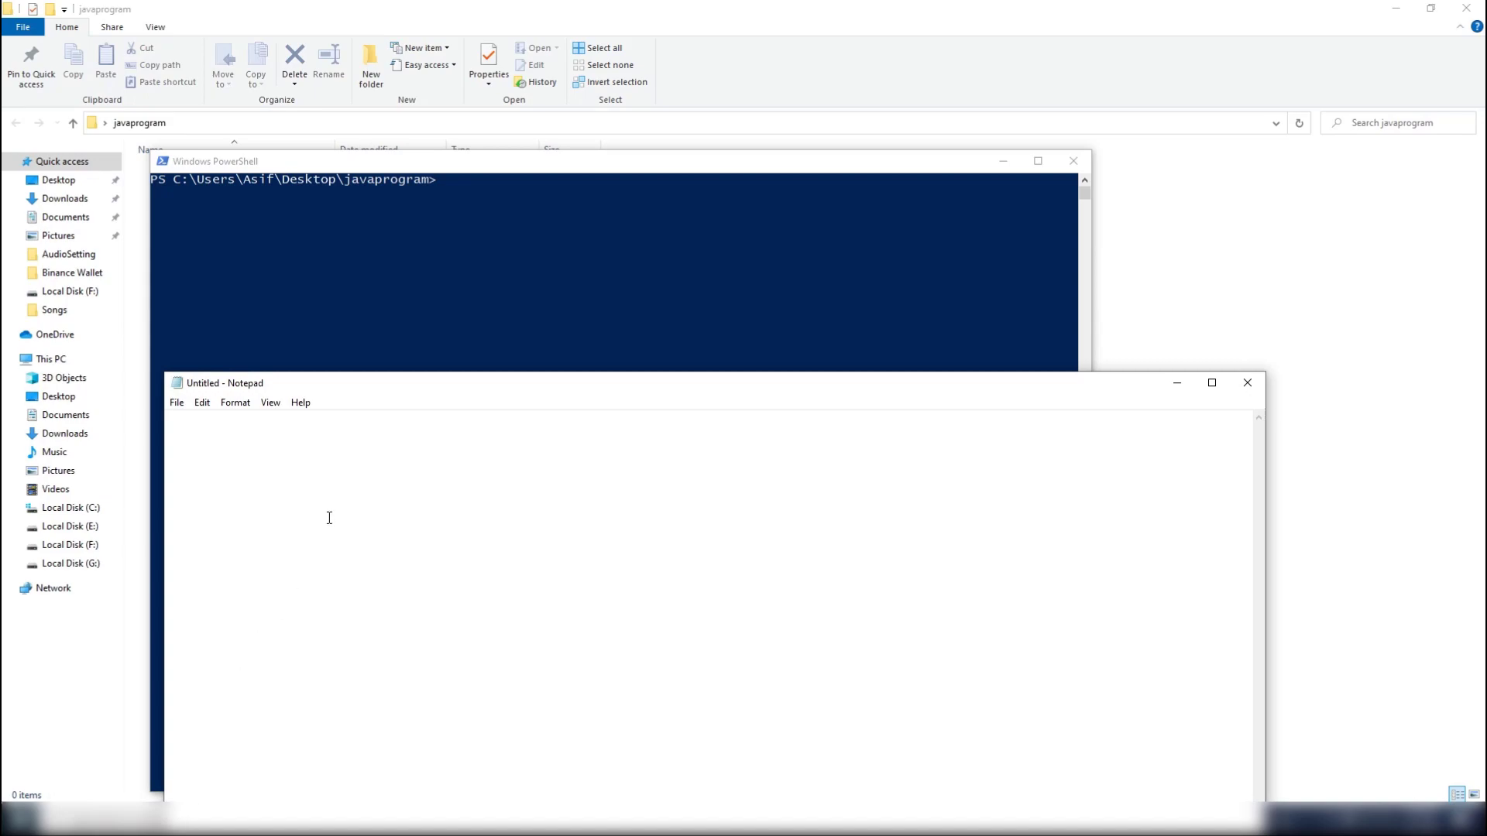
Save the empty Notepad document as Program.java in the javaprogram folder on the Desktop.
{"action": "left_click", "coordinate": [177, 403]}
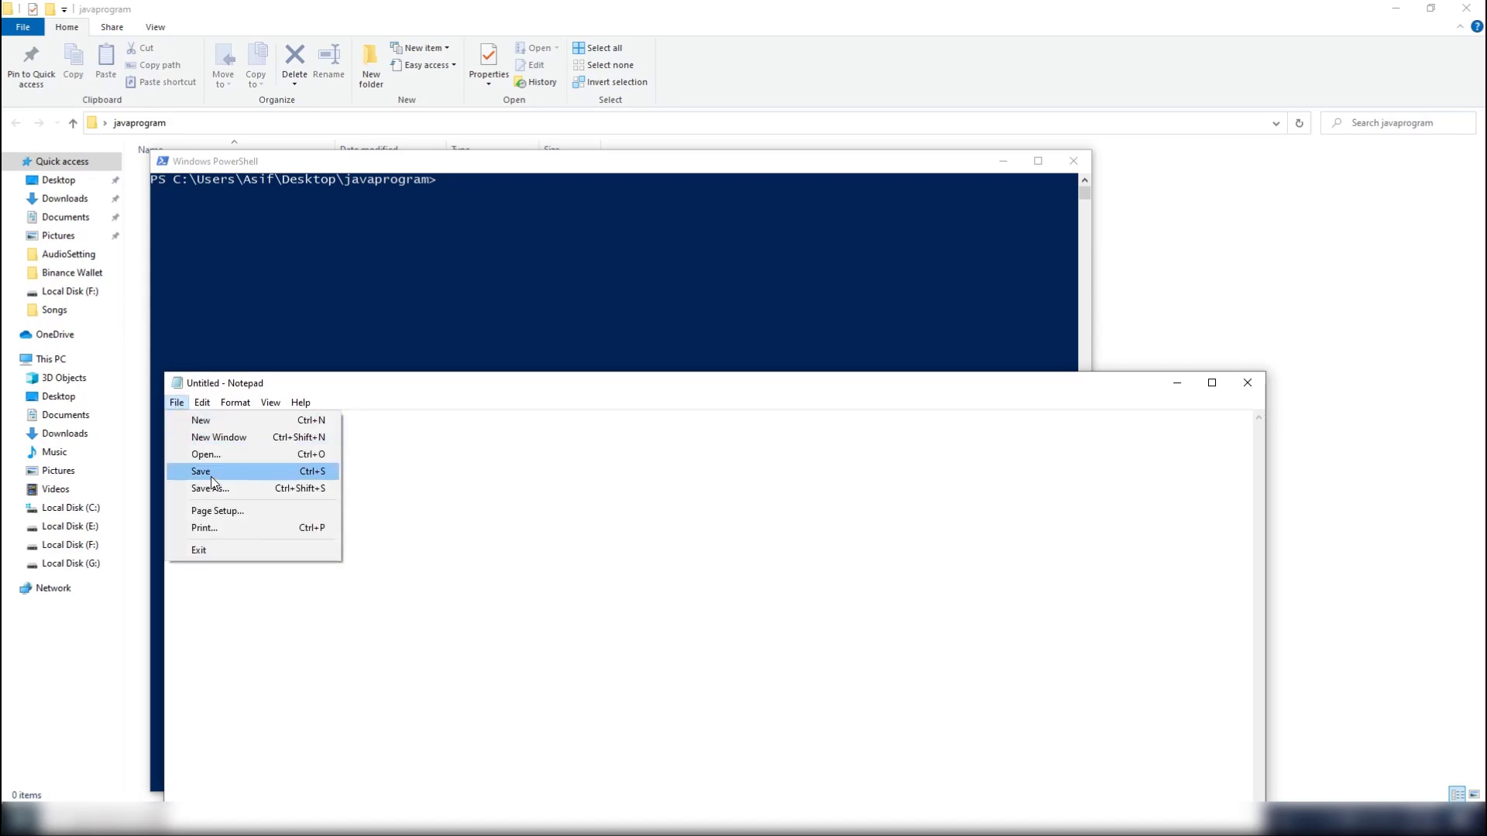
{"action": "left_click", "coordinate": [212, 477]}
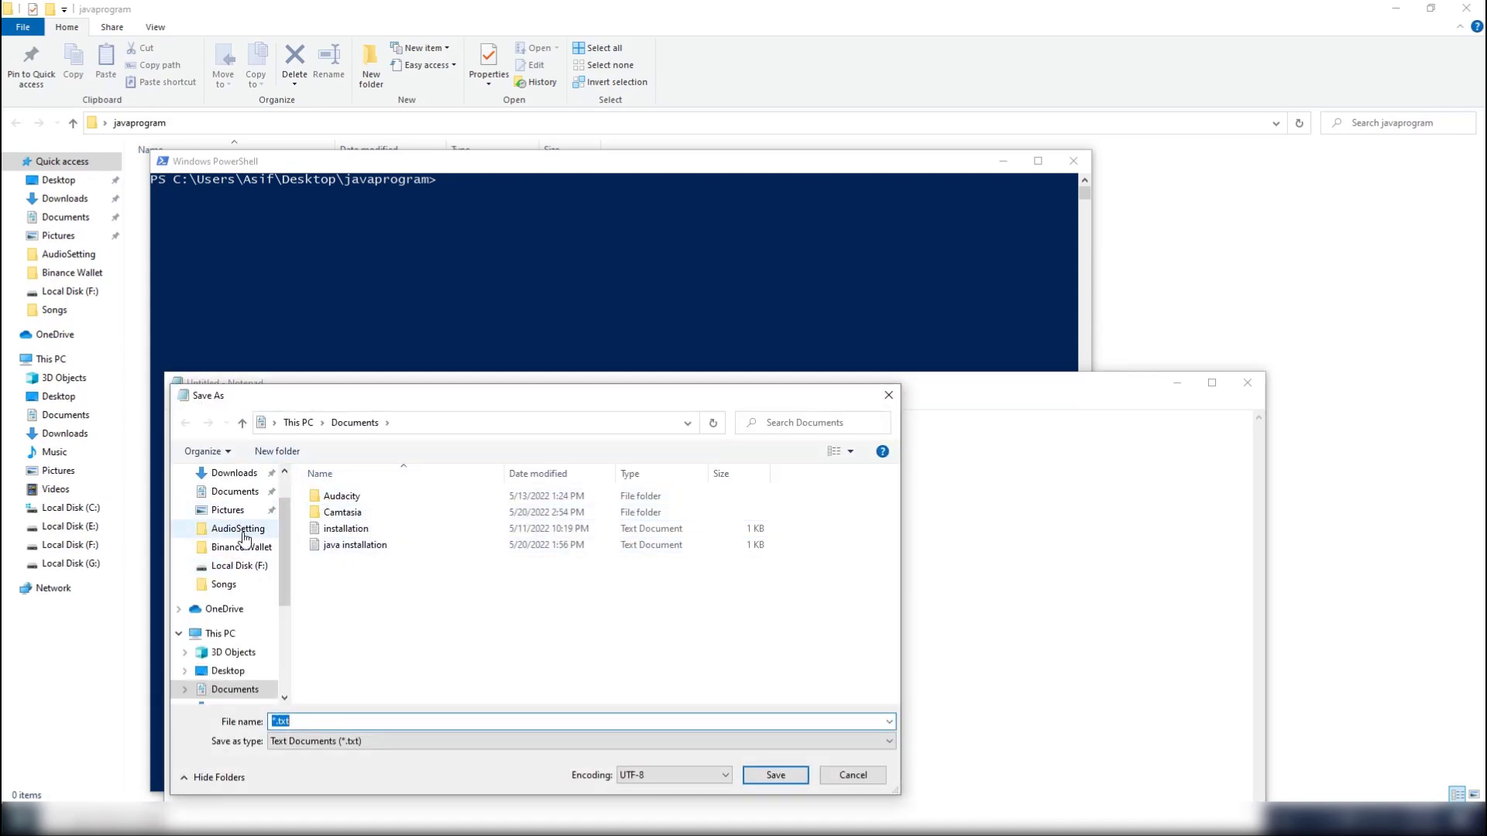
{"action": "scroll", "coordinate": [225, 624], "scroll_direction": "up", "scroll_amount": 1}
{"action": "left_click", "coordinate": [228, 503]}
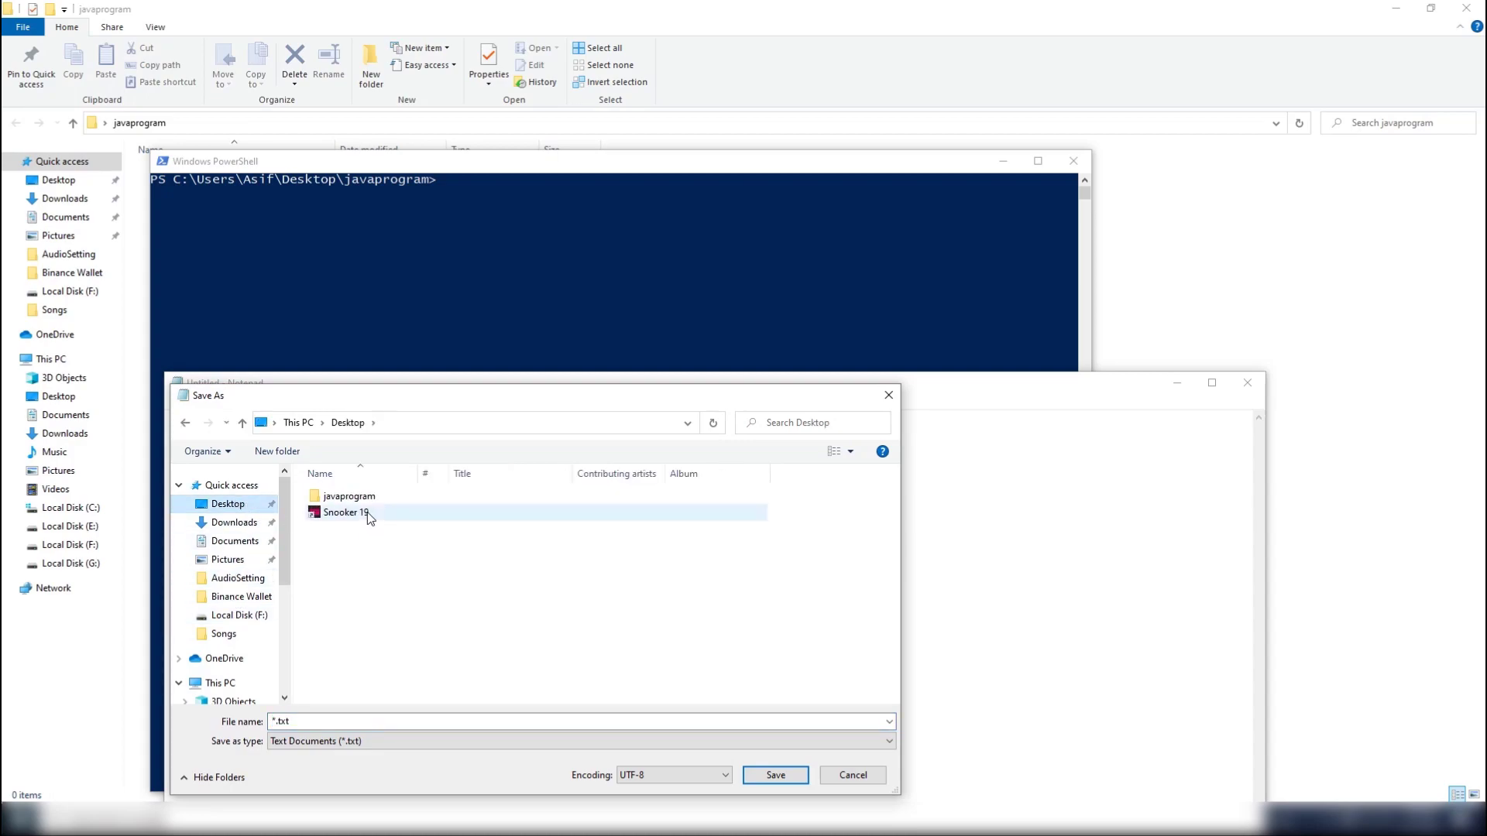
{"action": "double_click", "coordinate": [348, 496]}
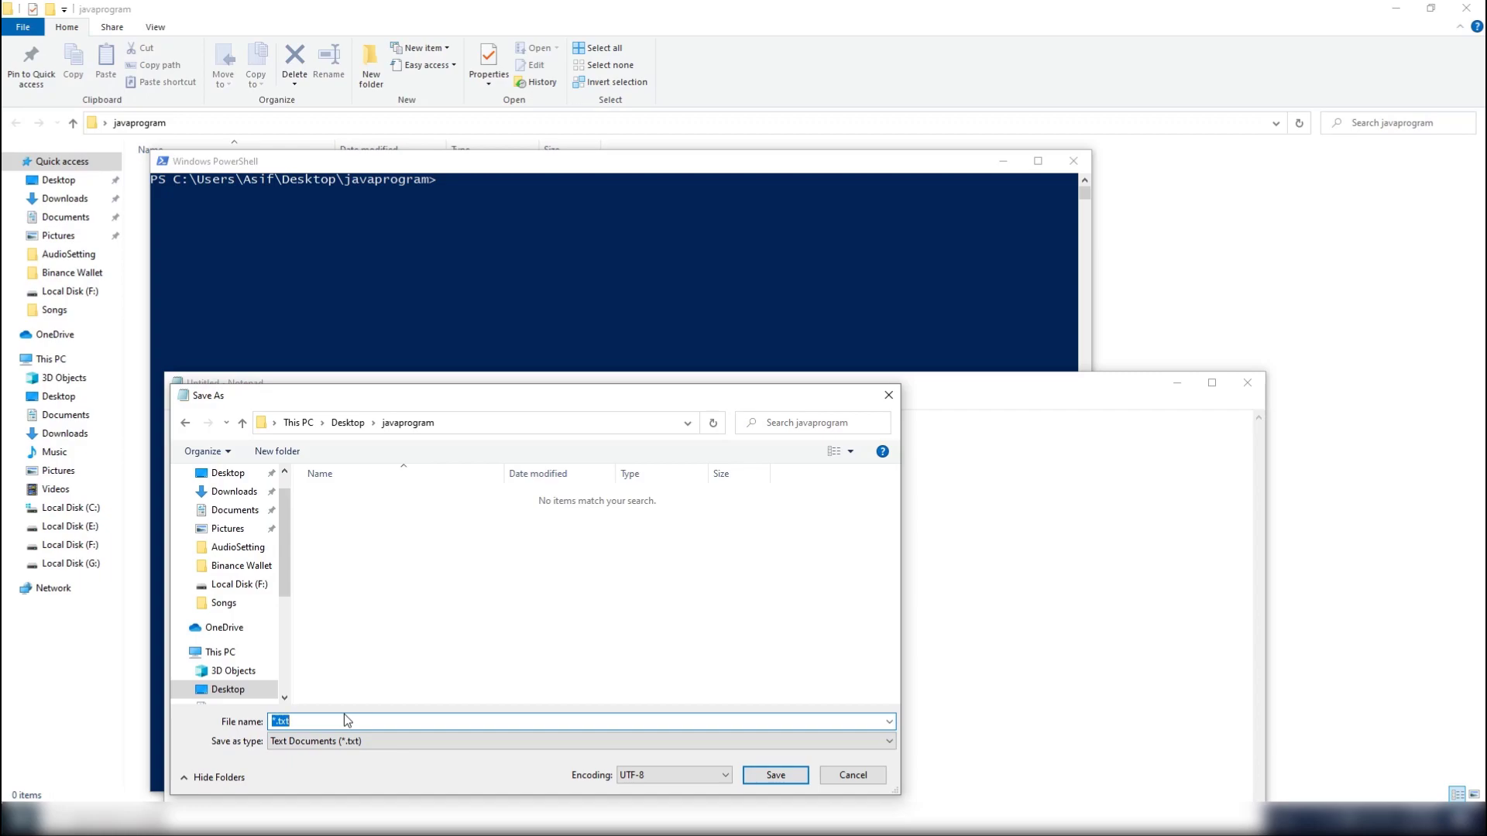
{"action": "type", "text": "f"}
{"action": "type", "text": "Prog"}
{"action": "type", "text": "ram"}
{"action": "type", "text": ".java"}
{"action": "key", "text": "Return"}
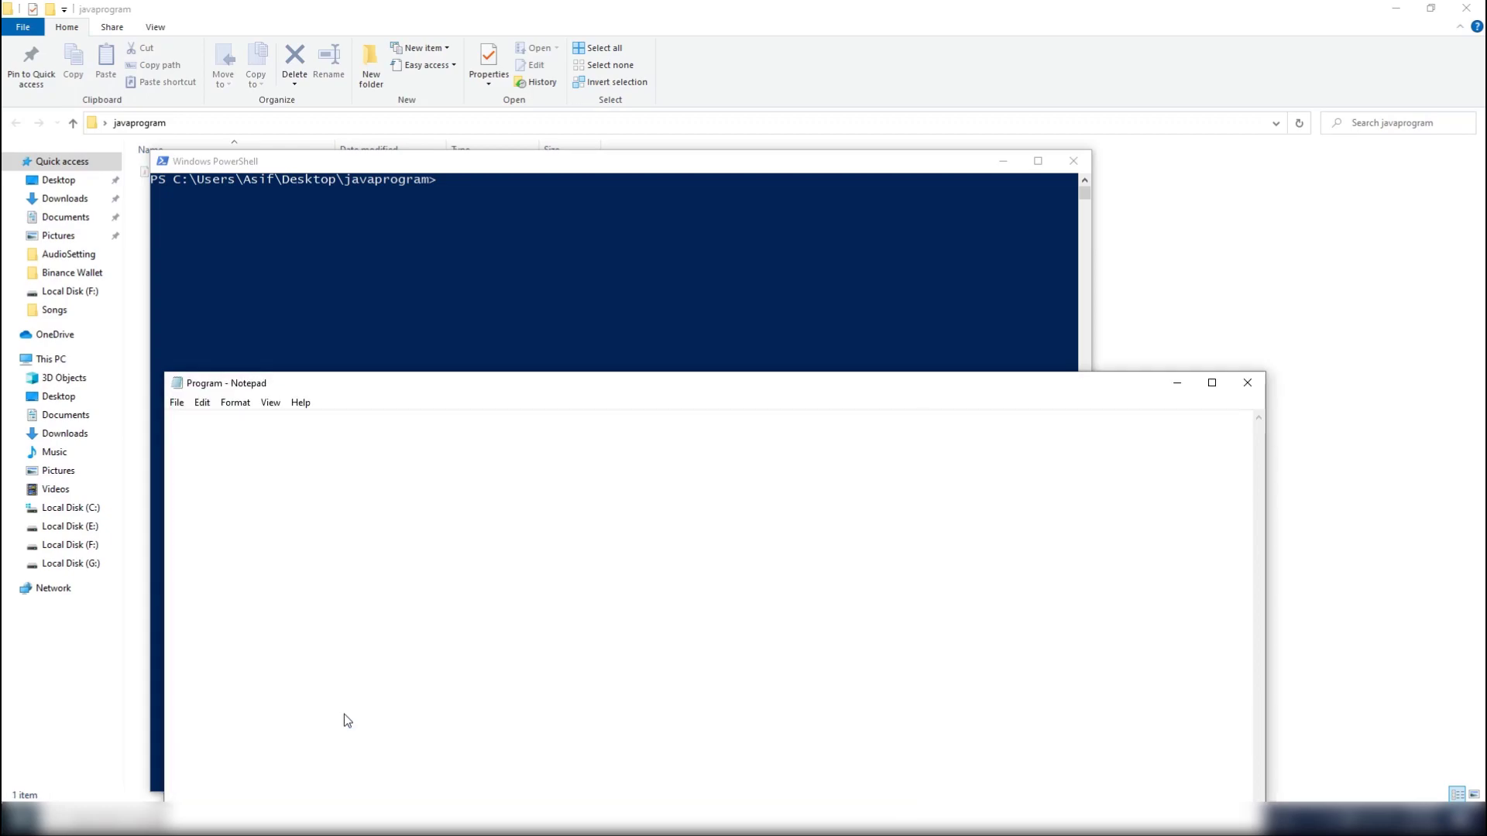
Rearrange the Notepad and PowerShell windows, and declare public class Program with its braces on separate lines in Program.java.
{"action": "left_click_drag", "start_coordinate": [356, 382], "coordinate": [444, 254]}
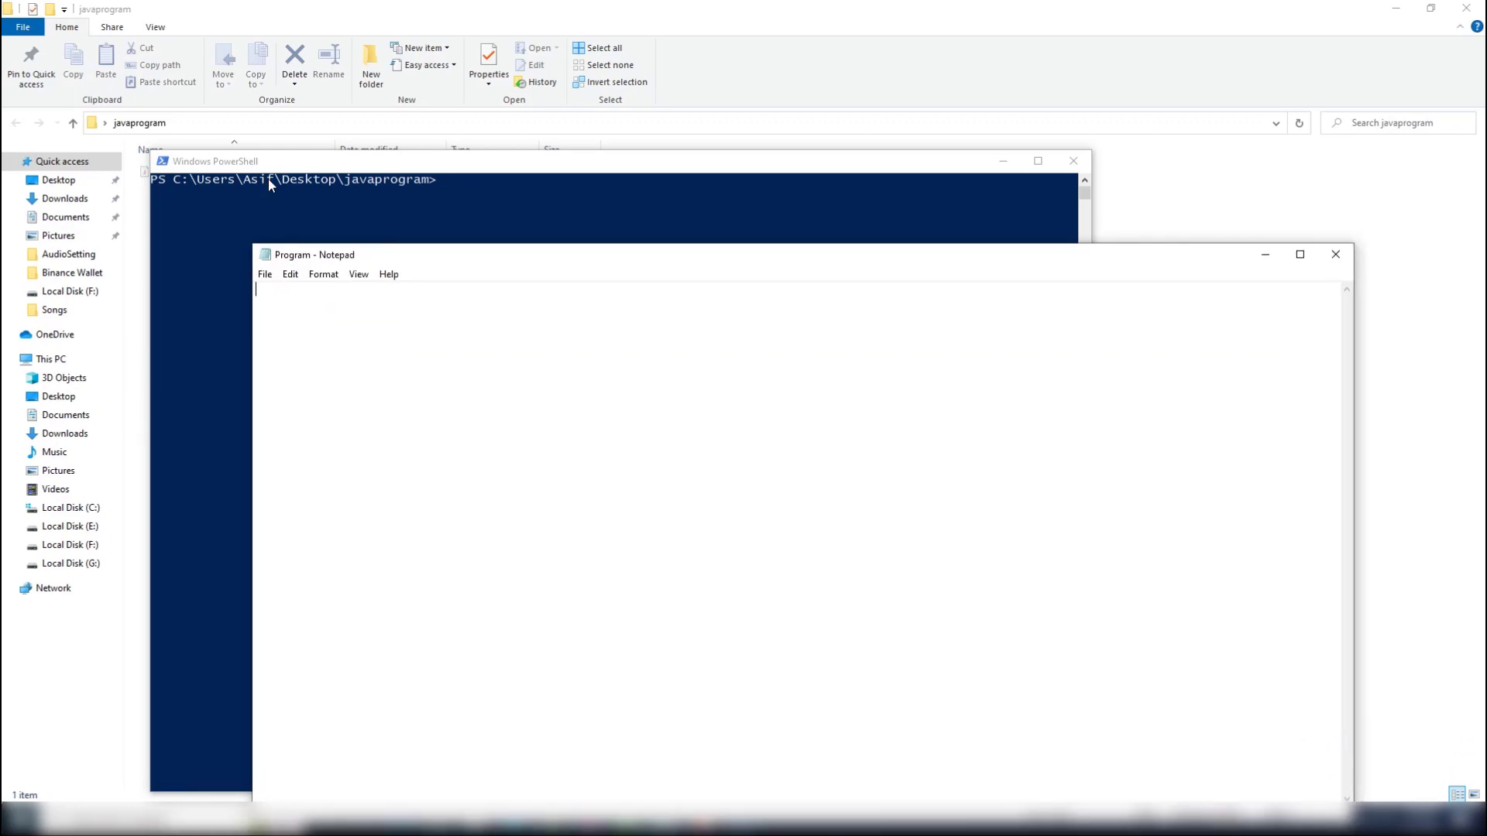
{"action": "left_click_drag", "start_coordinate": [208, 162], "coordinate": [233, 180]}
{"action": "left_click", "coordinate": [1184, 371]}
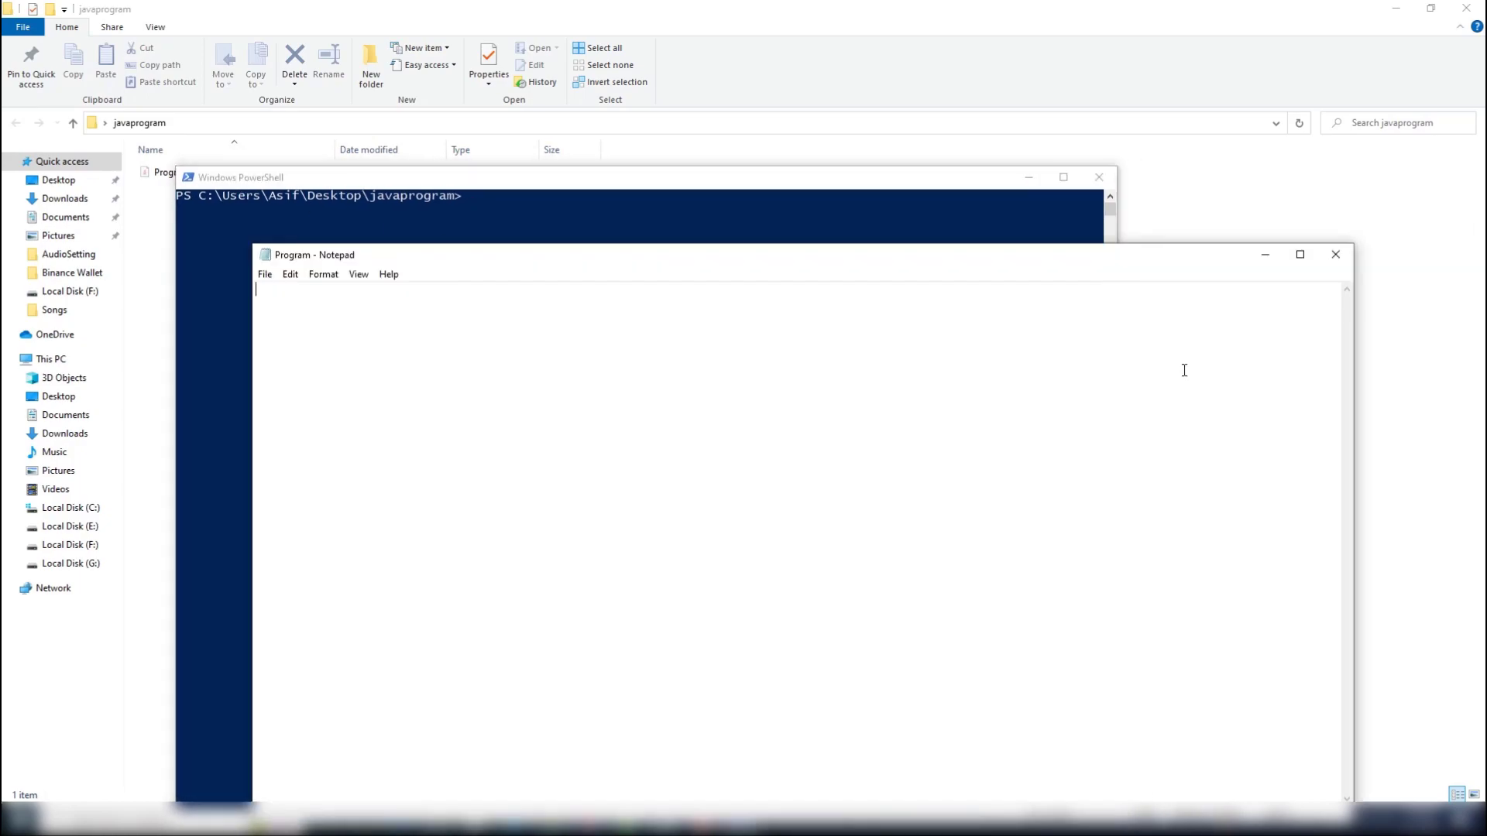
{"action": "type", "text": "public st"}
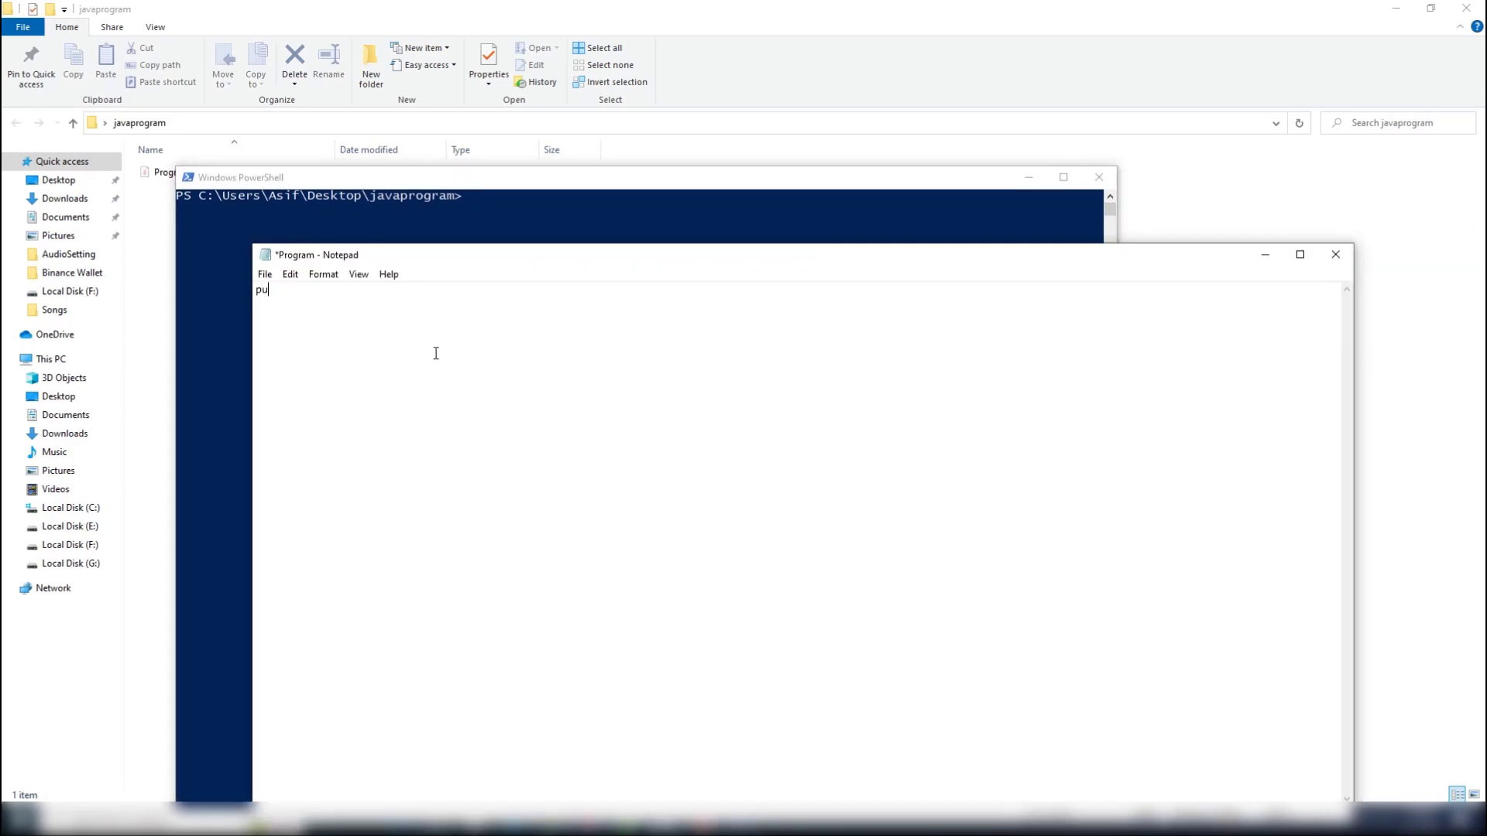
{"action": "key", "text": "BackSpace"}
{"action": "key", "text": "BackSpace"}
{"action": "type", "text": "class"}
{"action": "type", "text": " Program "}
{"action": "type", "text": "{"}
{"action": "type", "text": "}"}
{"action": "key", "text": "Left"}
{"action": "key", "text": "Left"}
{"action": "key", "text": "Return"}
{"action": "key", "text": "Right"}
{"action": "key", "text": "Return"}
{"action": "key", "text": "Return"}
Add an indented public static void main(String[]args) method with its own pair of braces inside the Program class.
{"action": "key", "text": "Up"}
{"action": "key", "text": "Tab"}
{"action": "type", "text": "public static void main(S"}
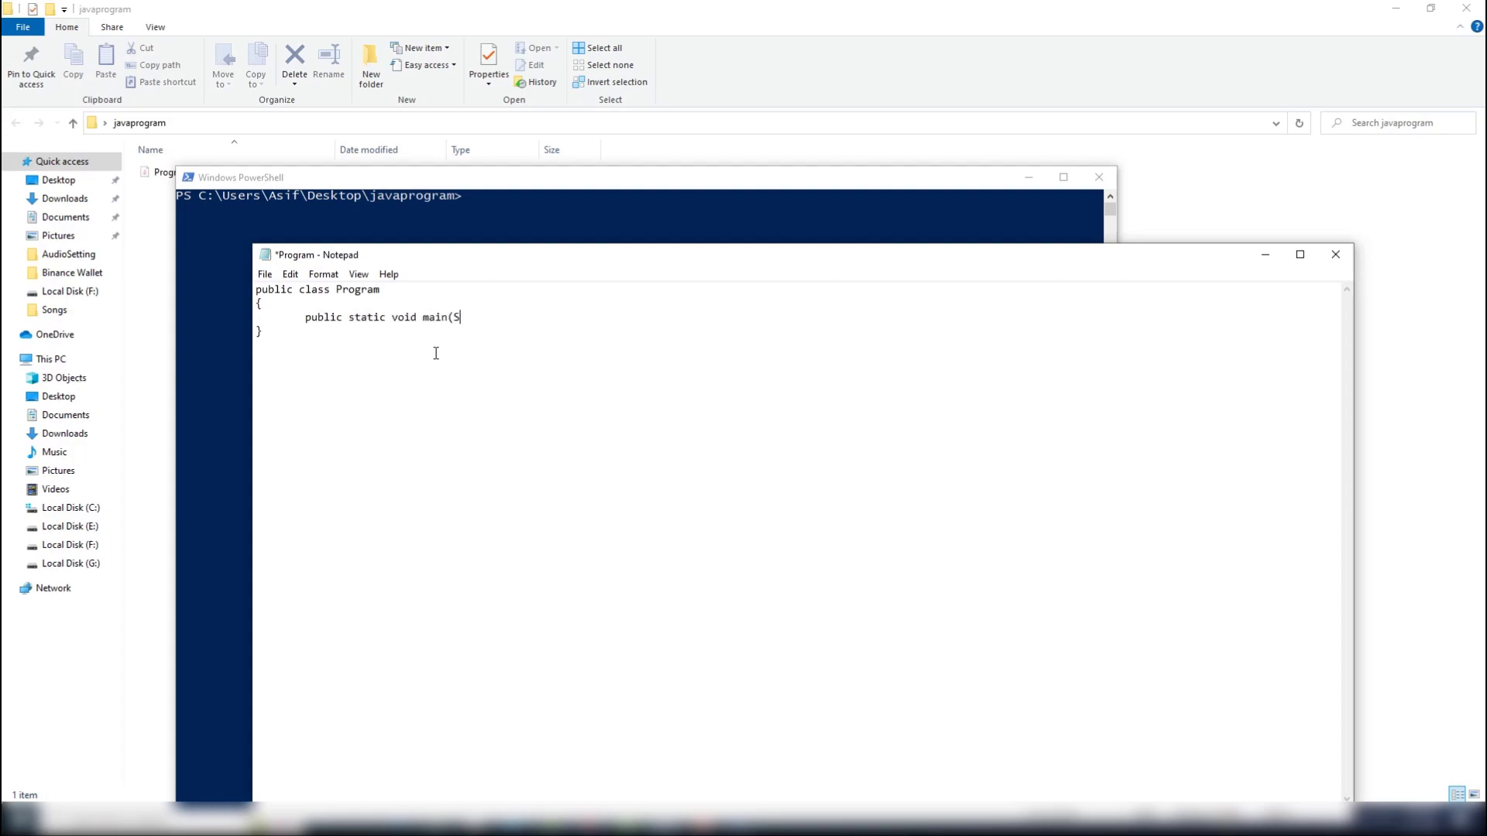
{"action": "type", "text": "tring[]args){}"}
{"action": "key", "text": "Left"}
{"action": "key", "text": "Return"}
{"action": "key", "text": "Right"}
{"action": "key", "text": "Return"}
{"action": "key", "text": "Tab"}
Inside main, add System.out.print("Hello Guys We Are Learning Java Installation"); and save Program.java.
{"action": "key", "text": "Tab"}
{"action": "key", "text": "Return"}
{"action": "key", "text": "Tab"}
{"action": "type", "text": "System.out."}
{"action": "type", "text": "nt(\"Hello Guys We Are Learning Java Installation"}
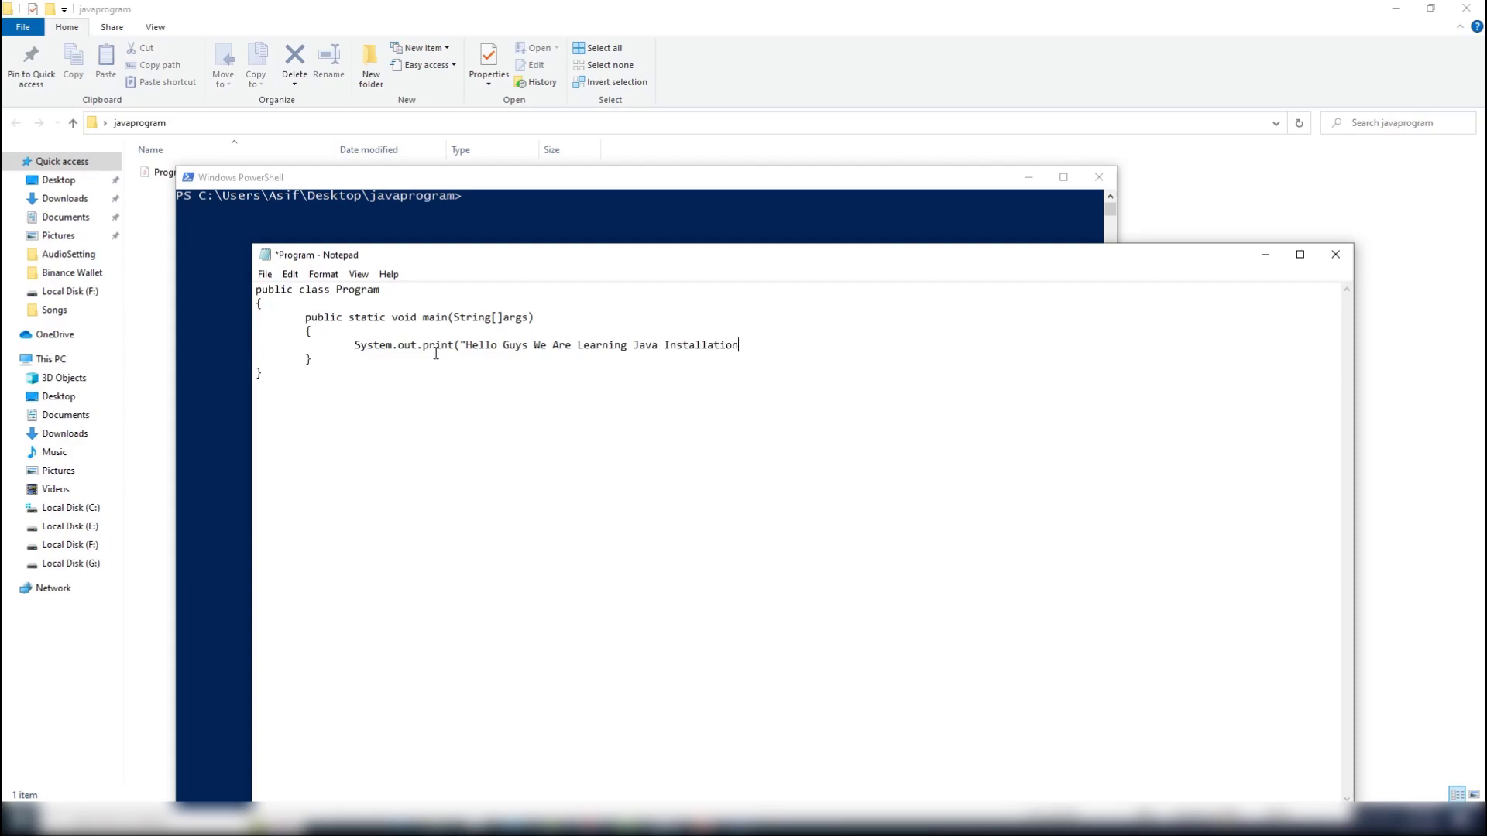
{"action": "type", "text": "\");"}
{"action": "key", "text": "ctrl+s"}
Switch to the PowerShell window and compile the program with javac Program.java.
{"action": "left_click", "coordinate": [514, 204]}
{"action": "left_click", "coordinate": [504, 208]}
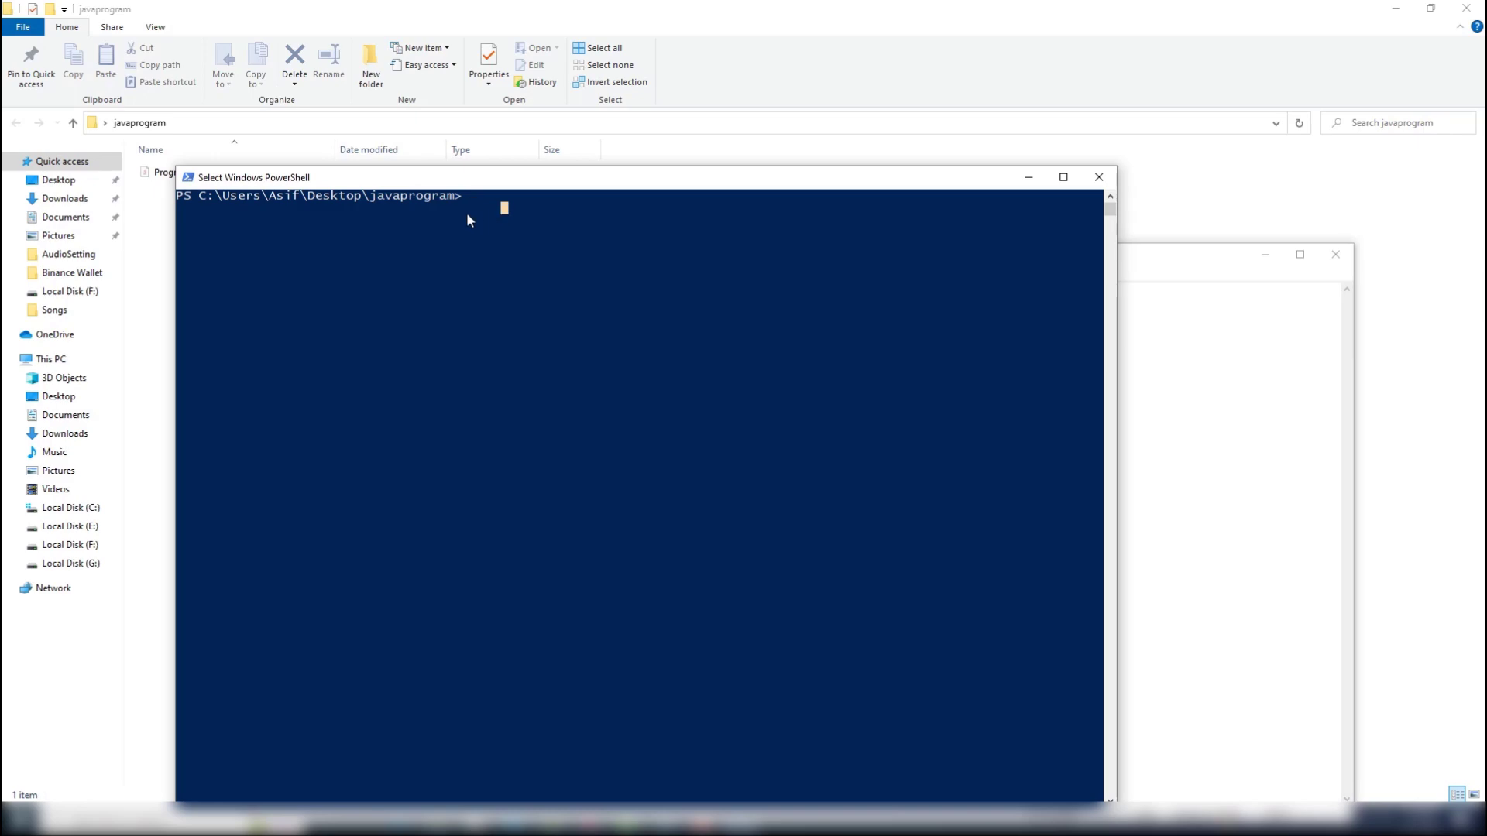
{"action": "left_click", "coordinate": [479, 199]}
{"action": "type", "text": "javac Program.java"}
{"action": "key", "text": "Return"}
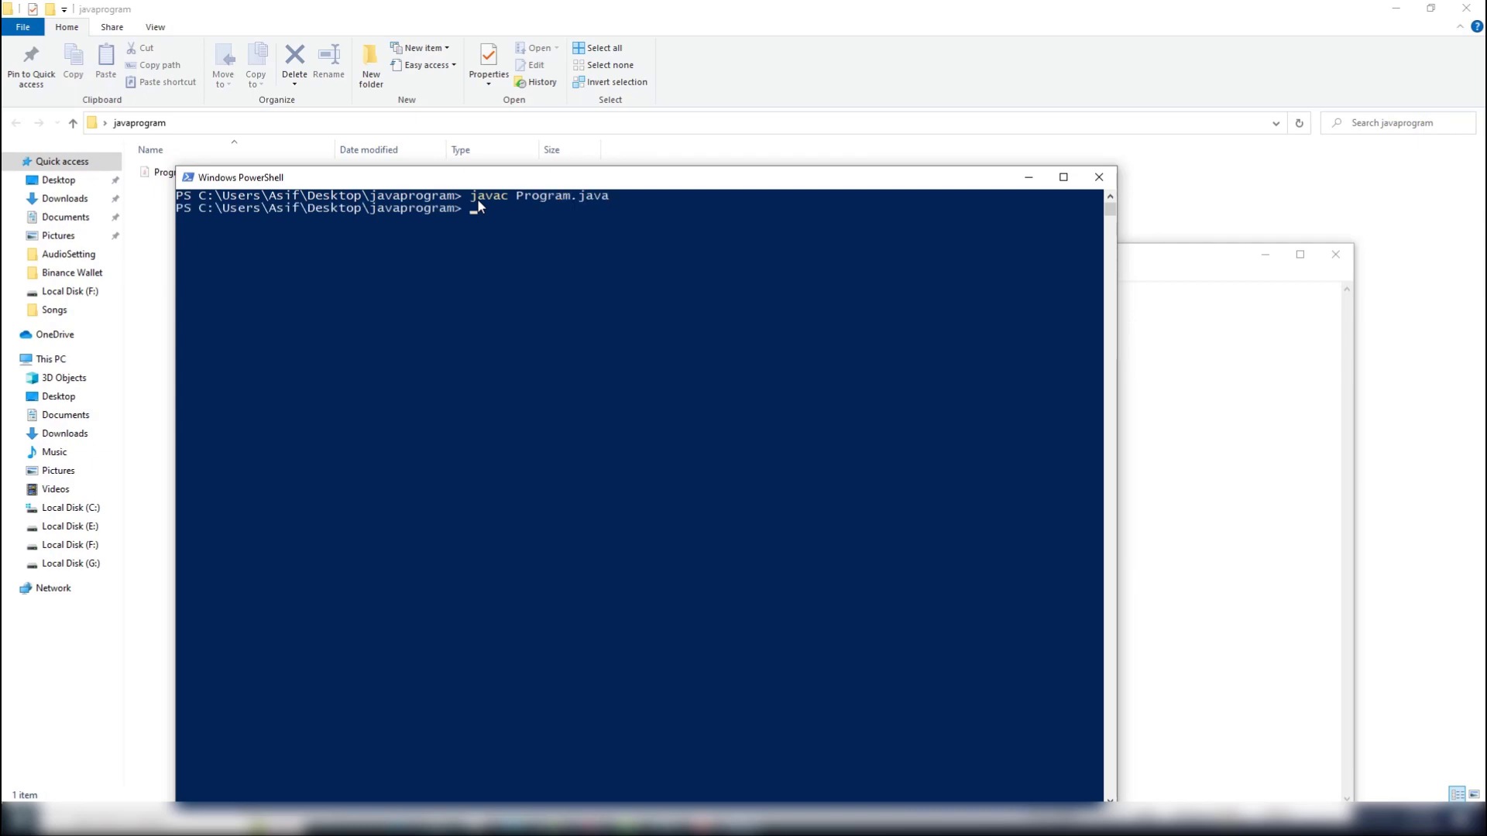
Move the PowerShell window below the folder's file list, run java Program.java and highlight the output line.
{"action": "left_click_drag", "start_coordinate": [487, 181], "coordinate": [494, 225]}
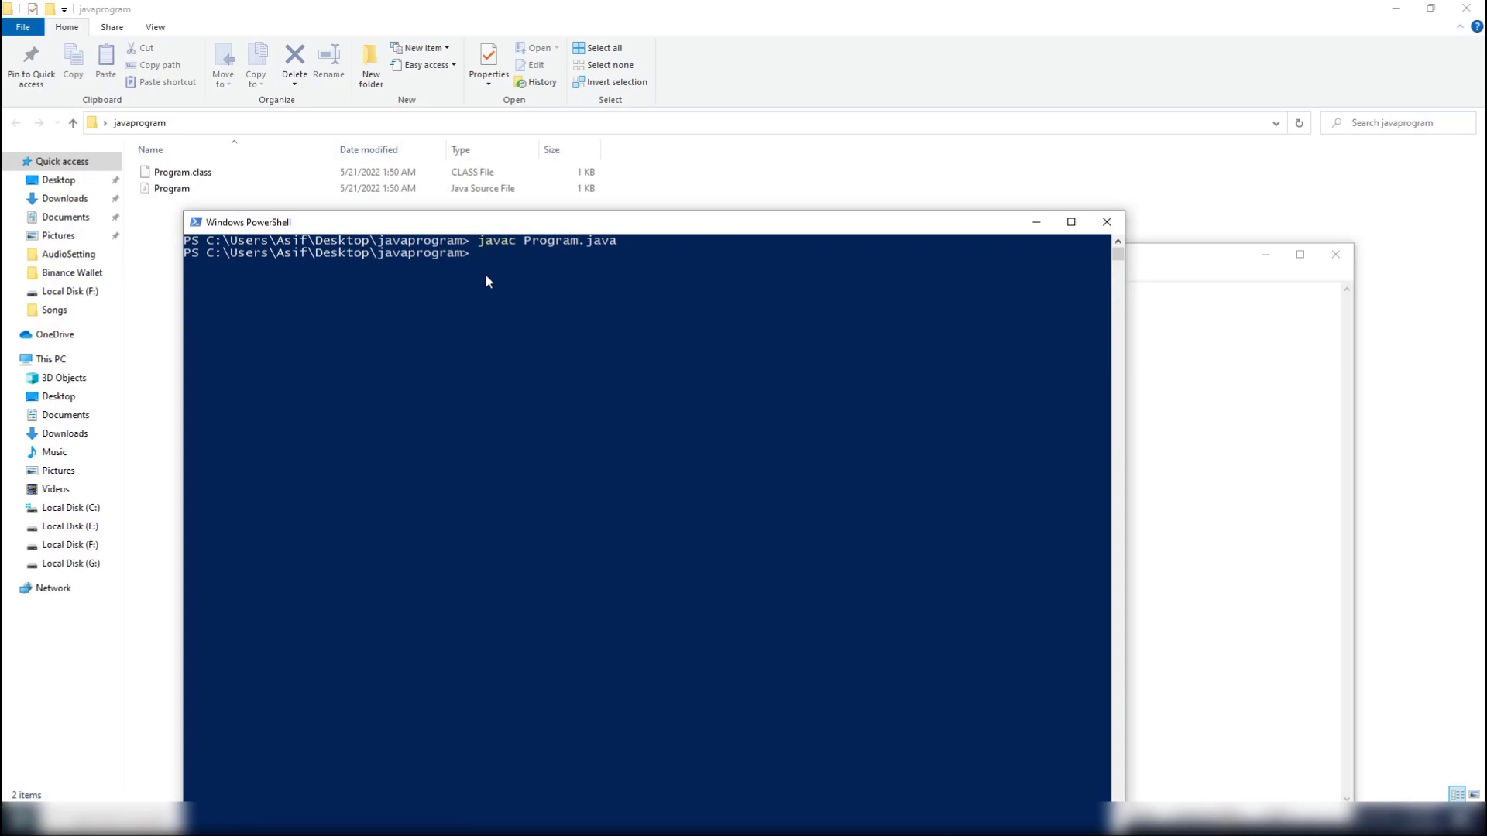
{"action": "type", "text": "java Program.java"}
{"action": "key", "text": "Return"}
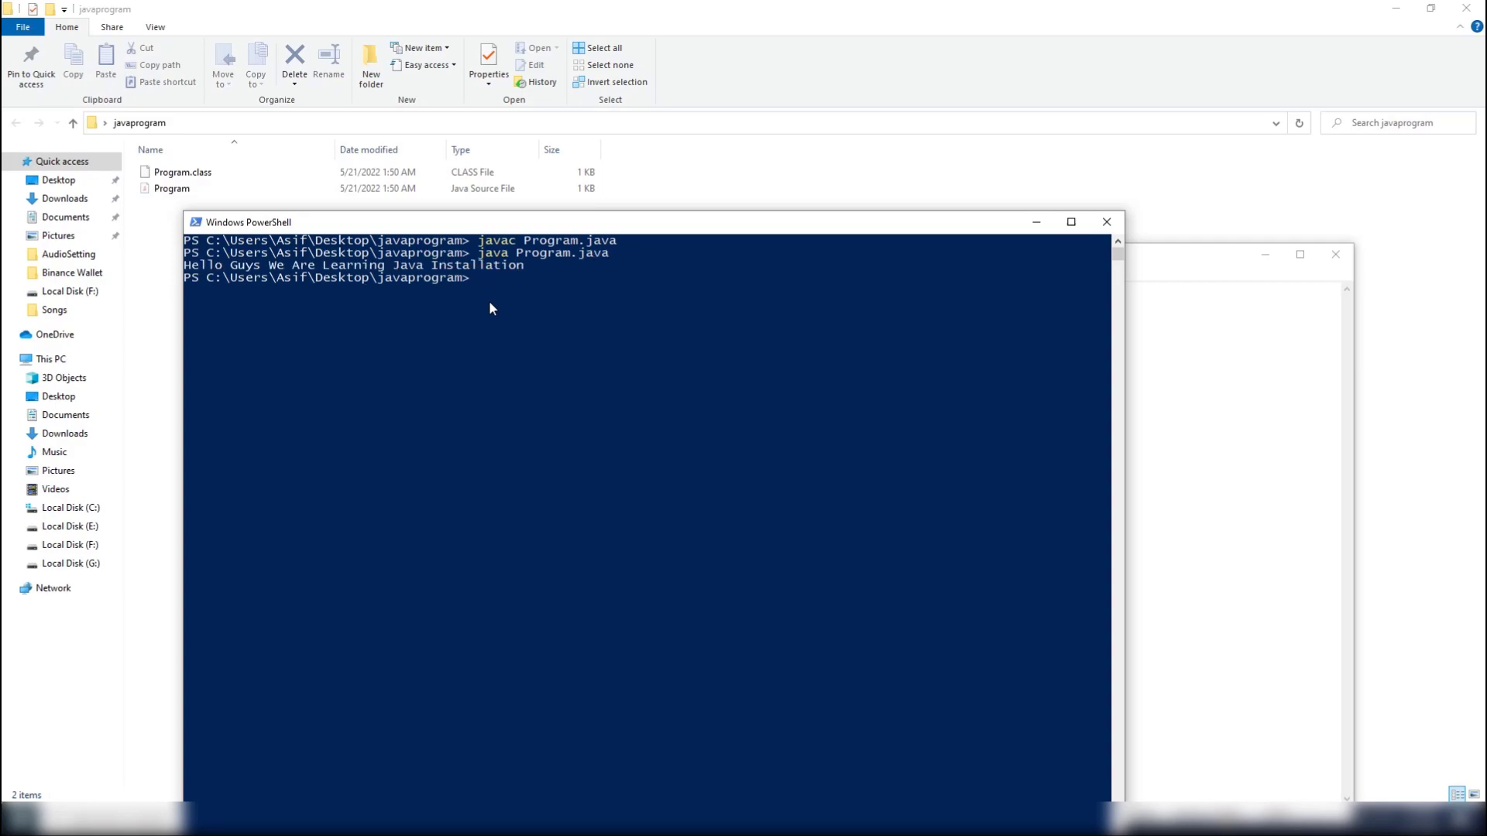
{"action": "left_click_drag", "start_coordinate": [190, 269], "coordinate": [469, 275]}
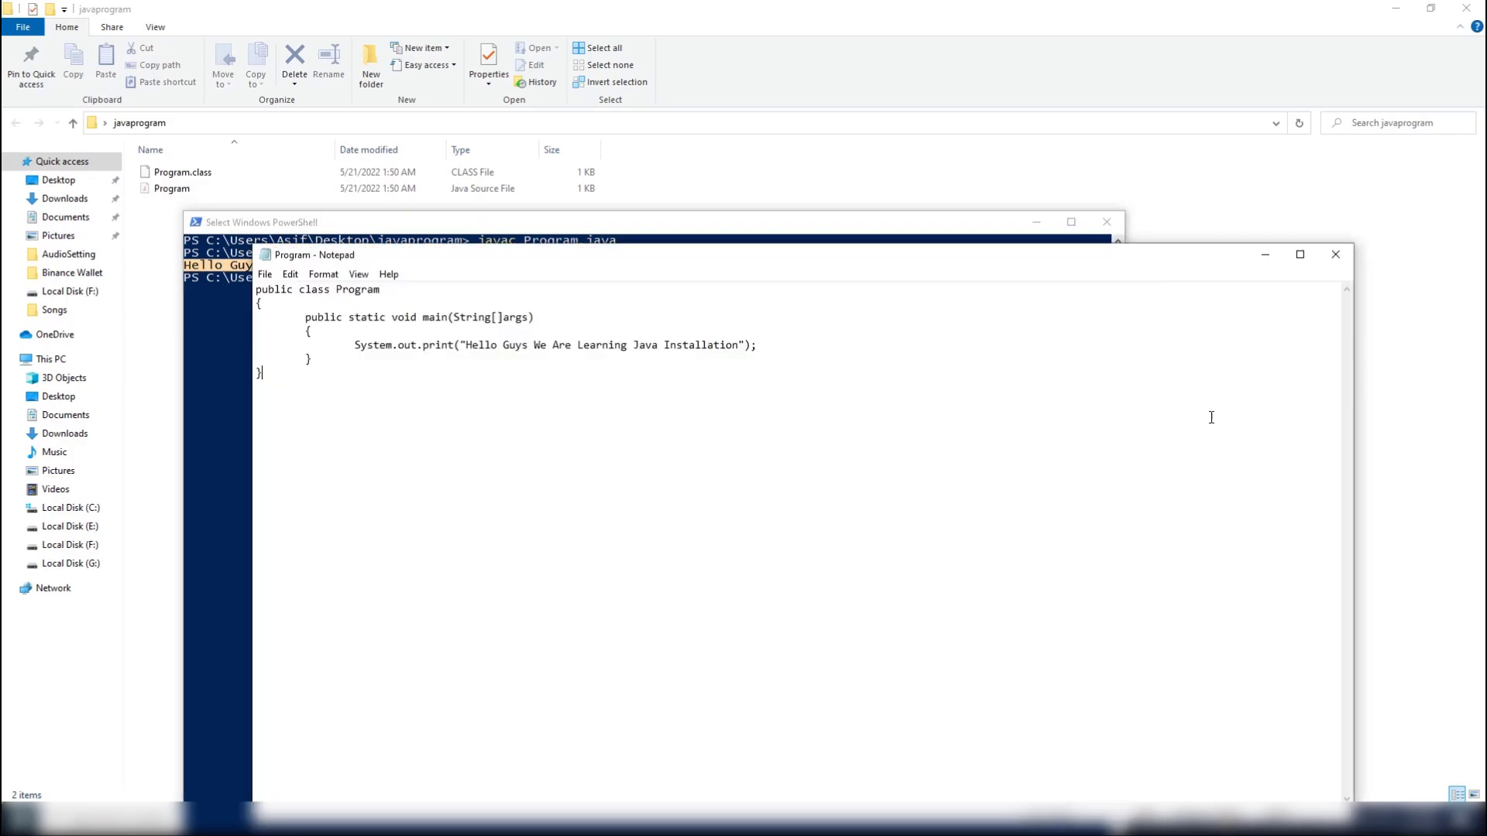
Switch to Notepad, remove the letter m from System in the print statement so it reads Syste, and save Program.java.
{"action": "left_click", "coordinate": [1212, 415]}
{"action": "left_click", "coordinate": [388, 349]}
{"action": "key", "text": "BackSpace"}
{"action": "key", "text": "End"}
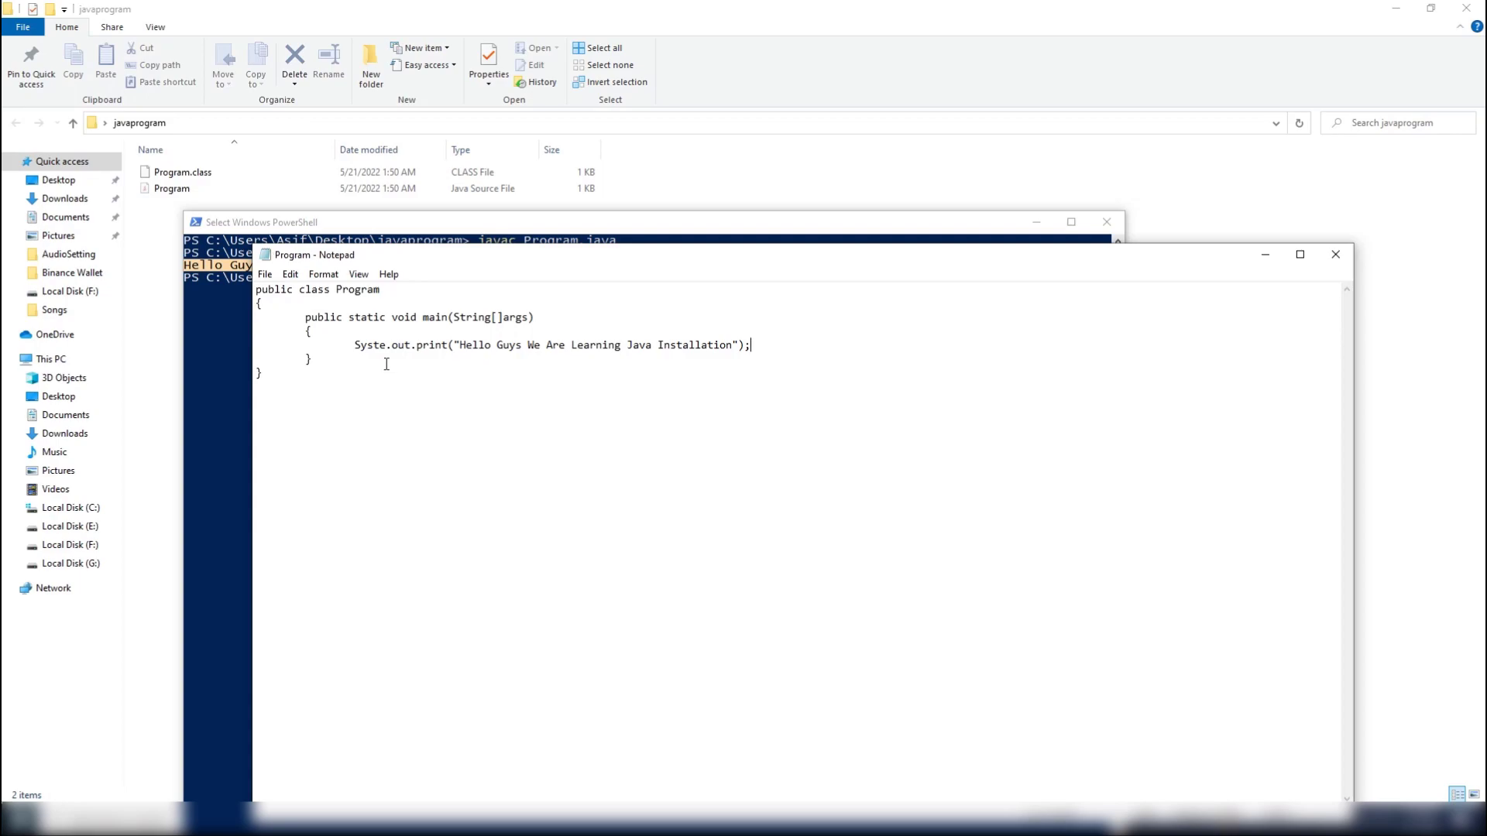
Switch to the PowerShell window, clear the console with cls and compile the edited program with javac Program.java.
{"action": "left_click", "coordinate": [231, 321]}
{"action": "left_click", "coordinate": [503, 278]}
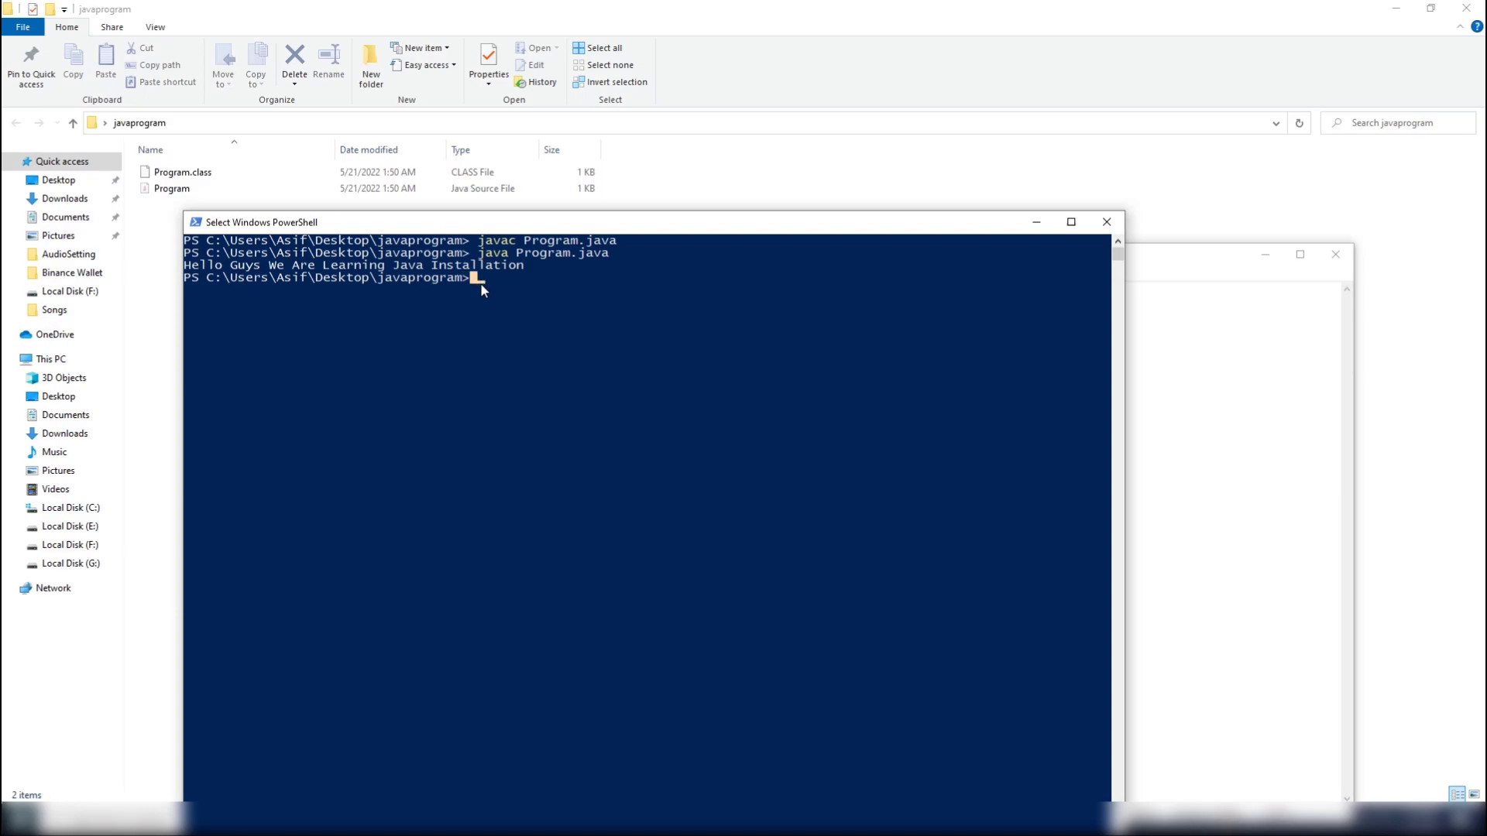
{"action": "type", "text": "cls"}
{"action": "key", "text": "Return"}
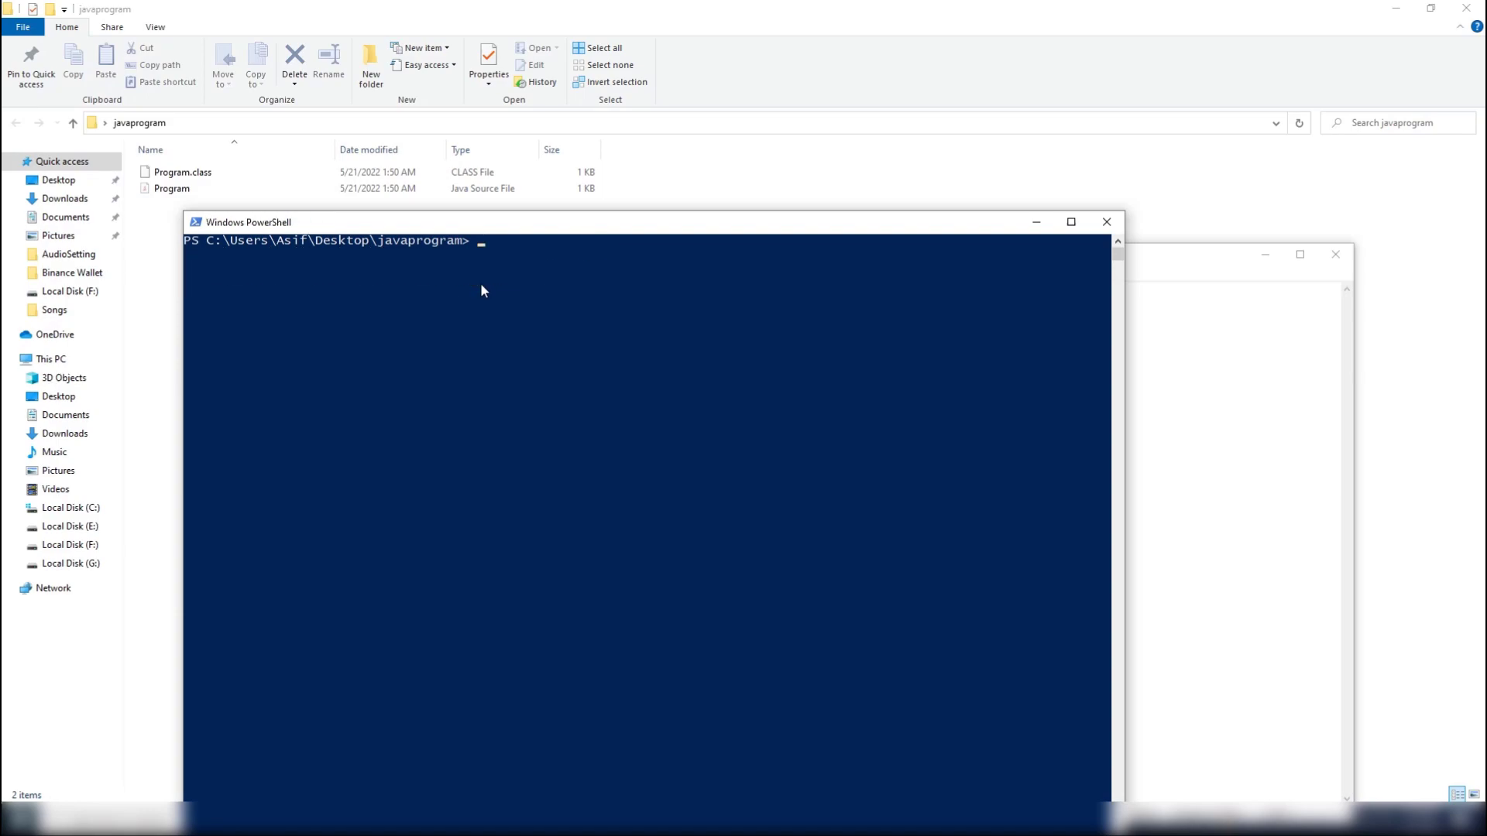
{"action": "type", "text": "javac Program.java"}
{"action": "key", "text": "Return"}
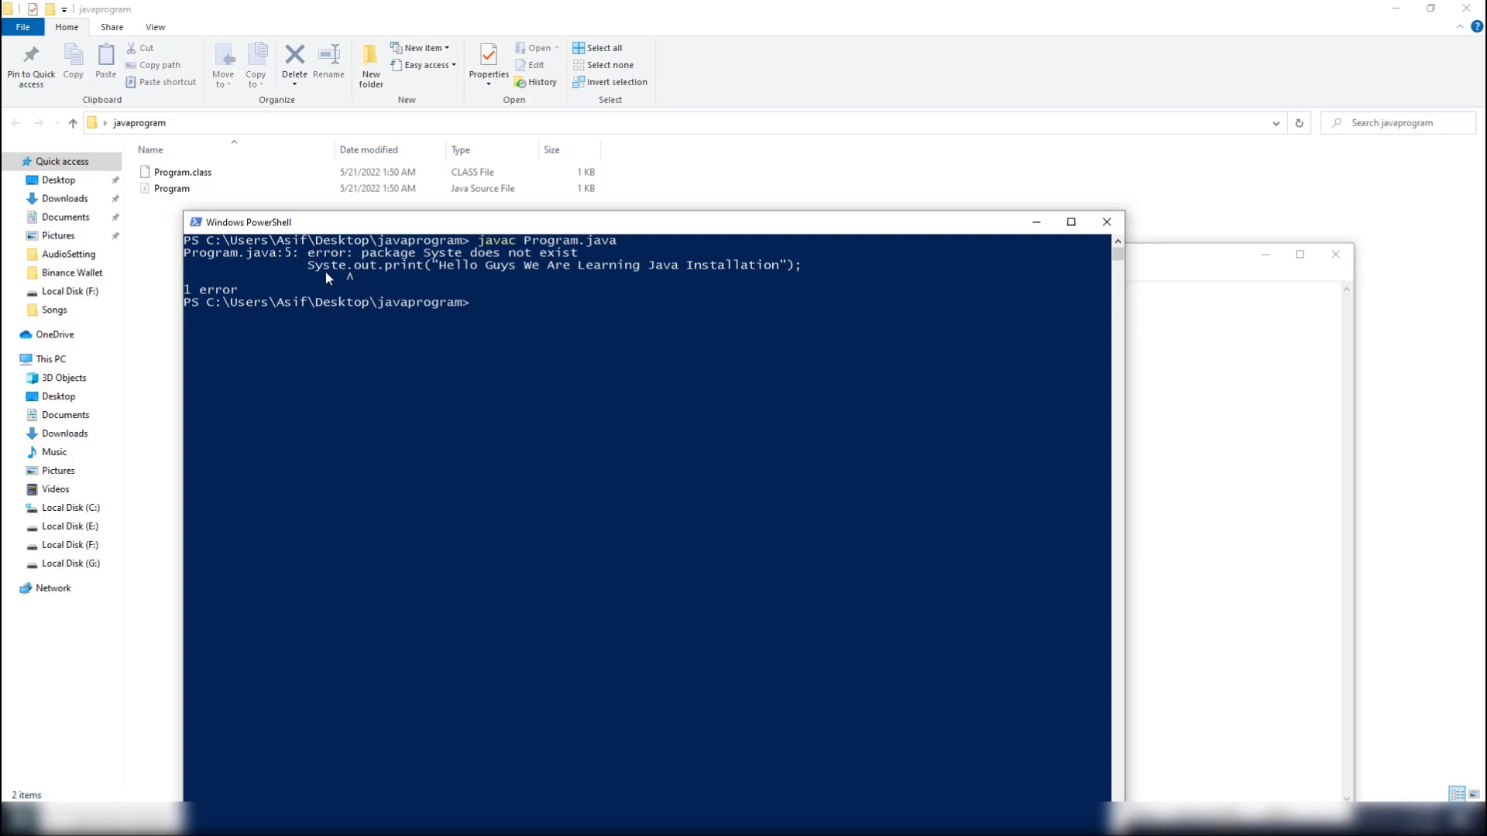
{"action": "left_click", "coordinate": [188, 292]}
Move the PowerShell window higher, switch to Notepad, correct Syste to System in the print statement and save Program.java.
{"action": "left_click_drag", "start_coordinate": [396, 230], "coordinate": [395, 125]}
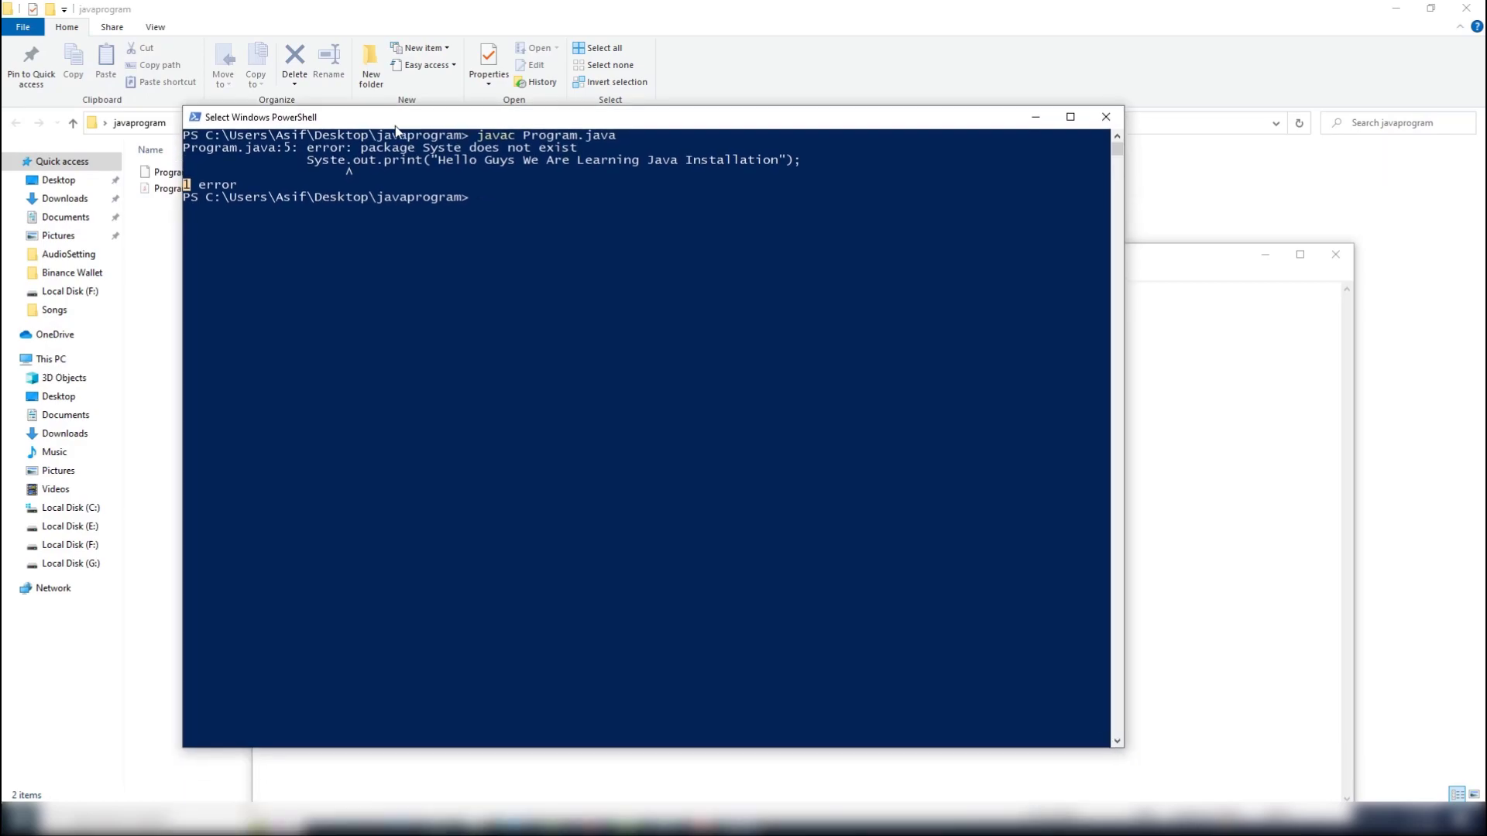
{"action": "left_click", "coordinate": [1212, 394]}
{"action": "left_click", "coordinate": [387, 345]}
{"action": "type", "text": "m"}
{"action": "key", "text": "ctrl+s"}
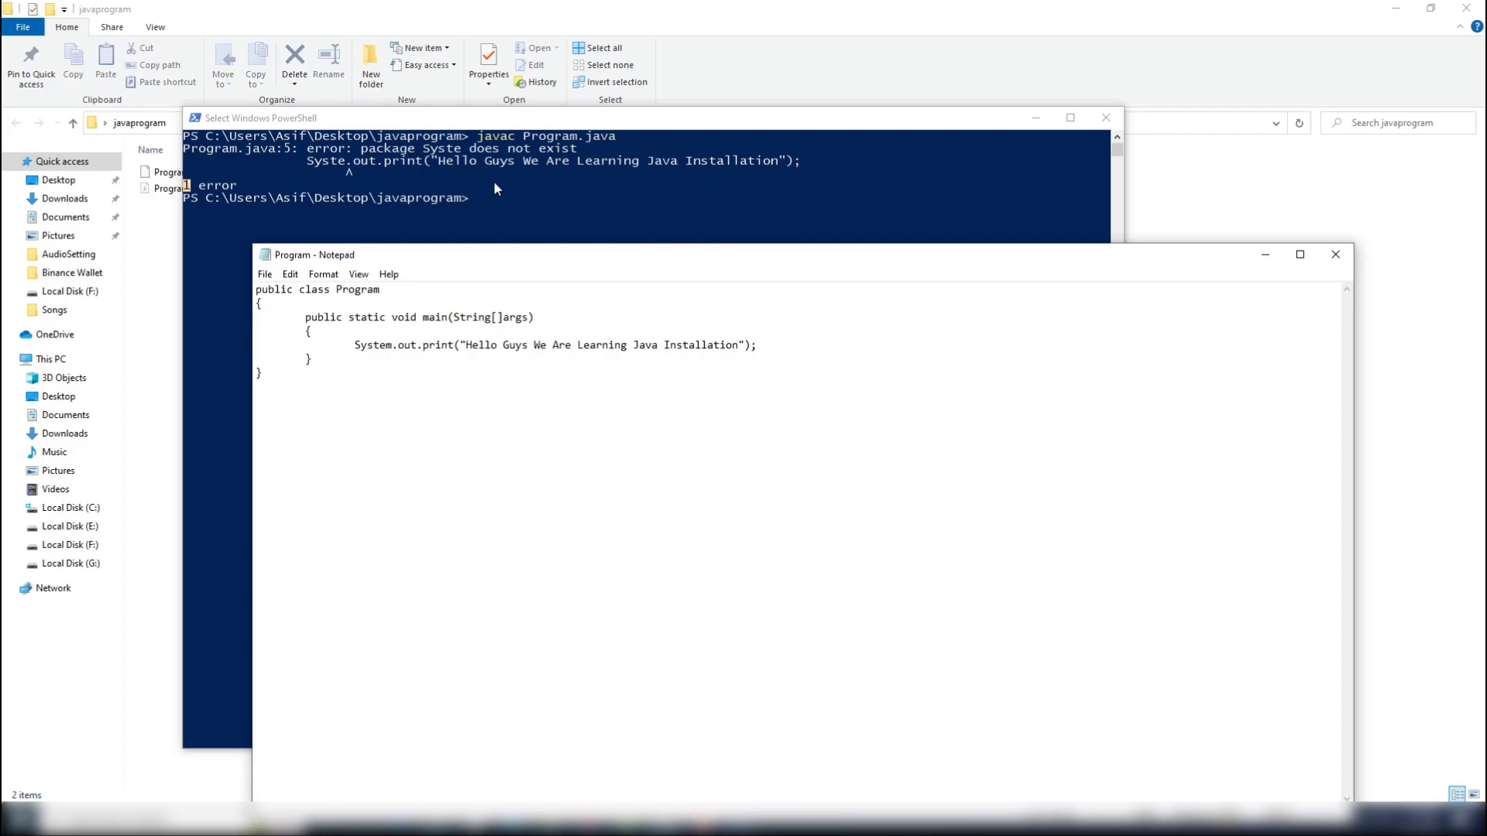
Return to PowerShell and recompile the corrected source by recalling javac Program.java.
{"action": "left_click", "coordinate": [505, 203]}
{"action": "key", "text": "Up"}
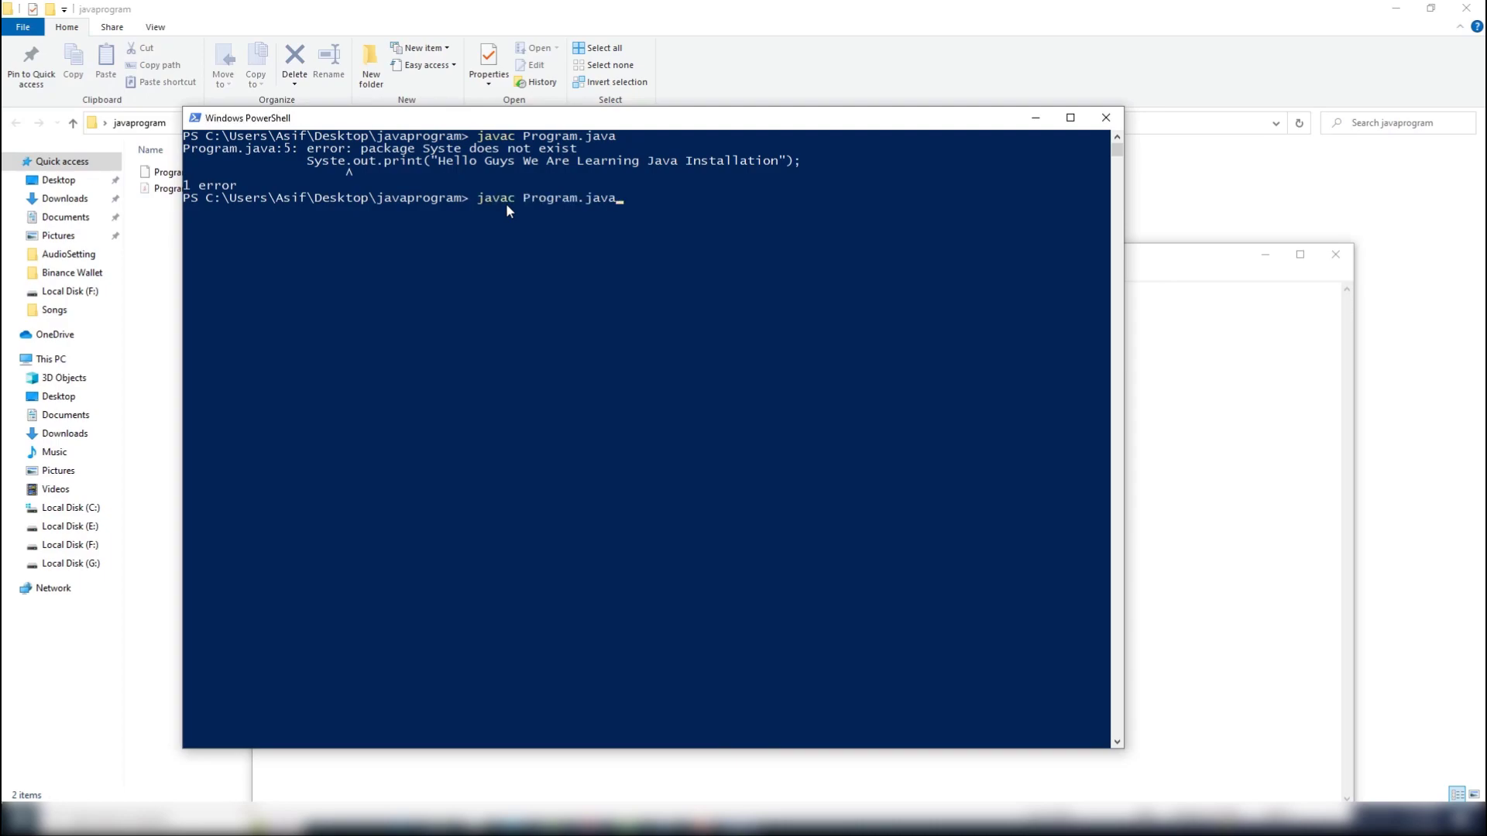
{"action": "key", "text": "Return"}
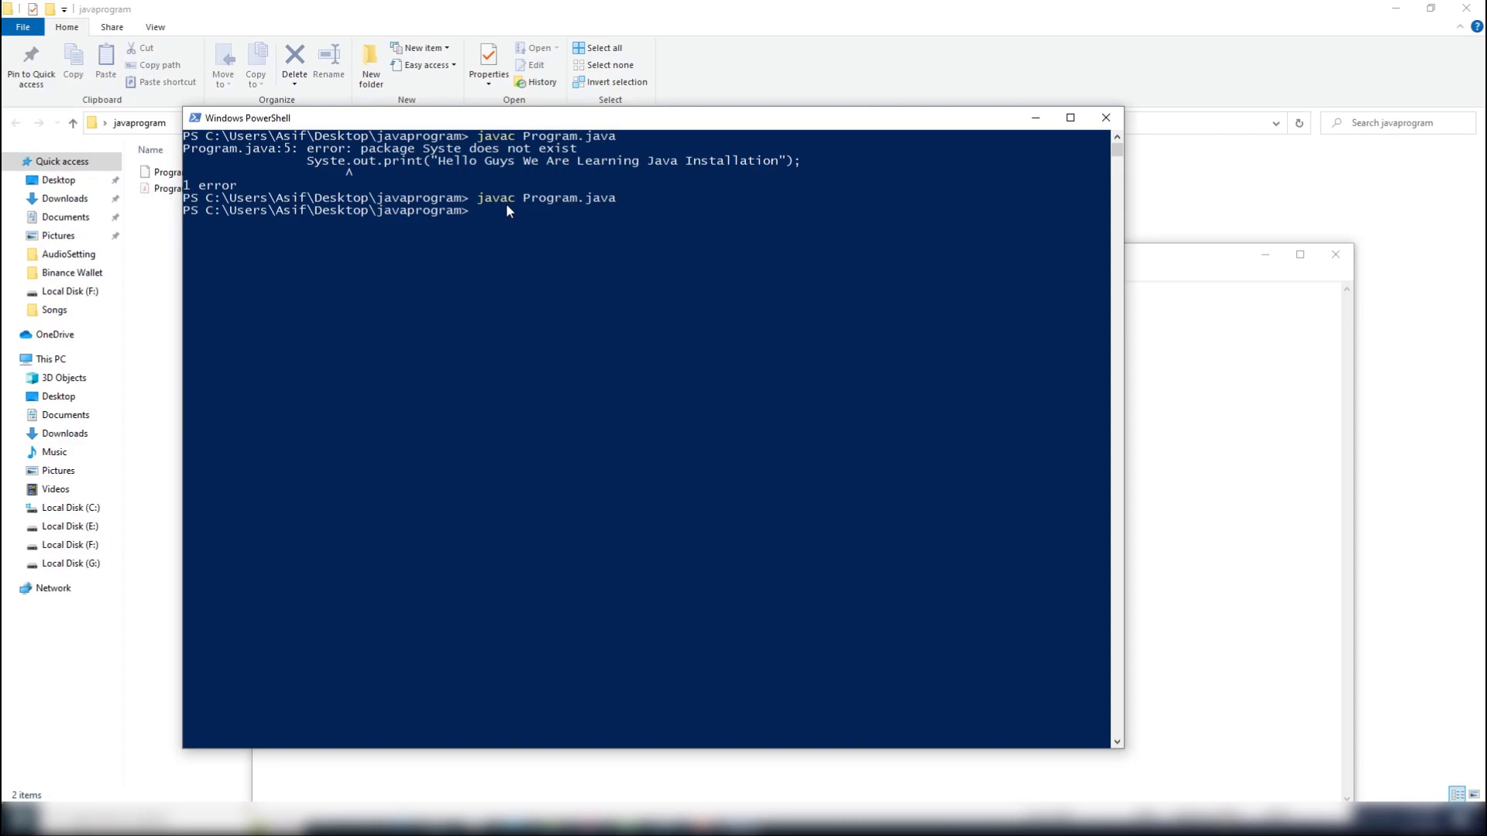
Run the program with java Program.java and highlight its output line in the console.
{"action": "type", "text": "java Program.java"}
{"action": "key", "text": "Return"}
{"action": "left_click_drag", "start_coordinate": [540, 230], "coordinate": [186, 226]}
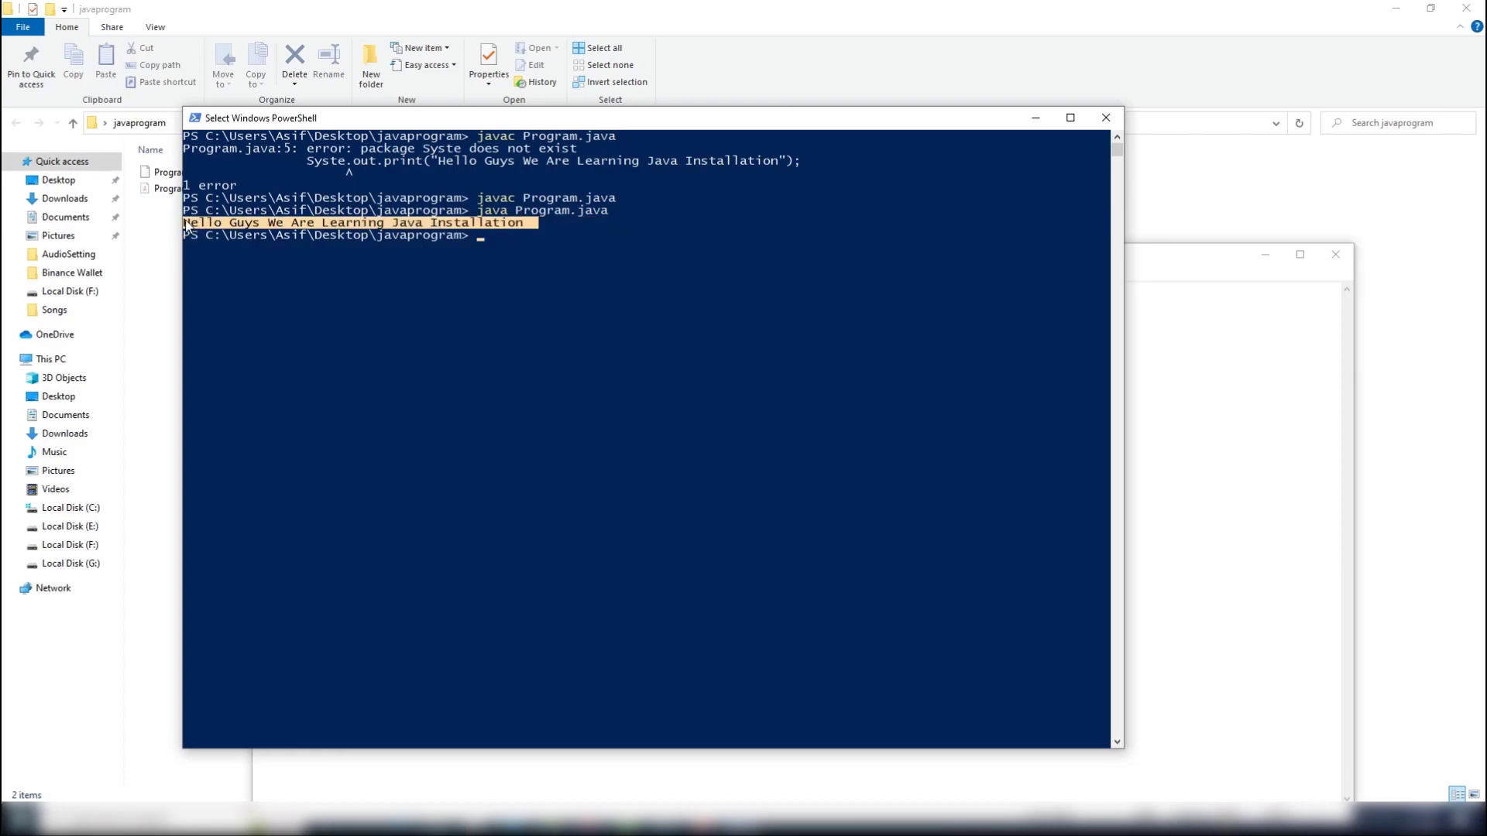